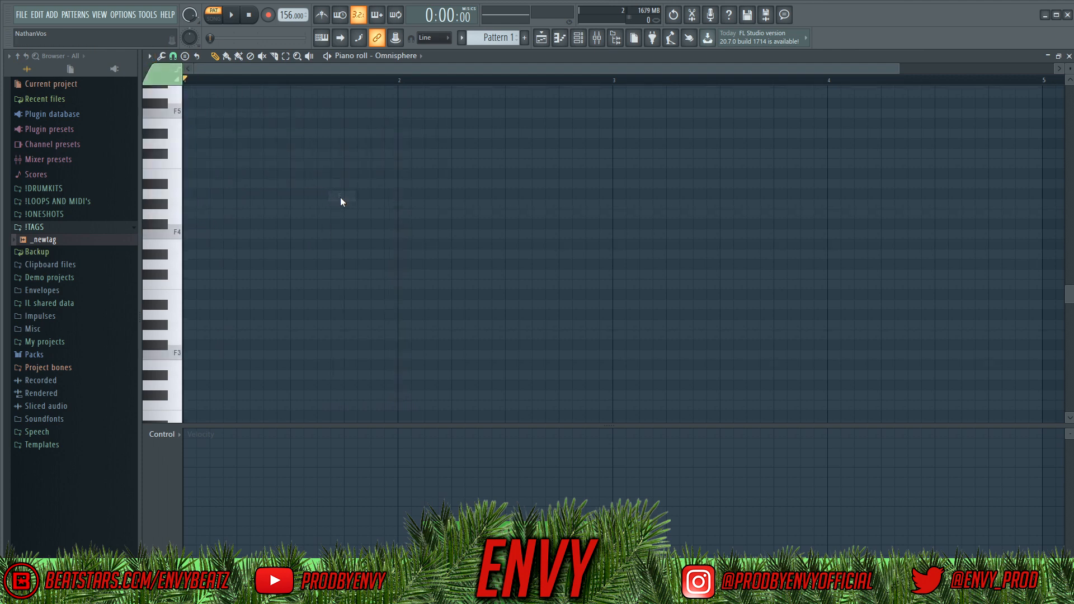
- Place the first chord at the start of bar 1 with the notes F4, G#4 and C5
scroll(295, 281, "up", 3)
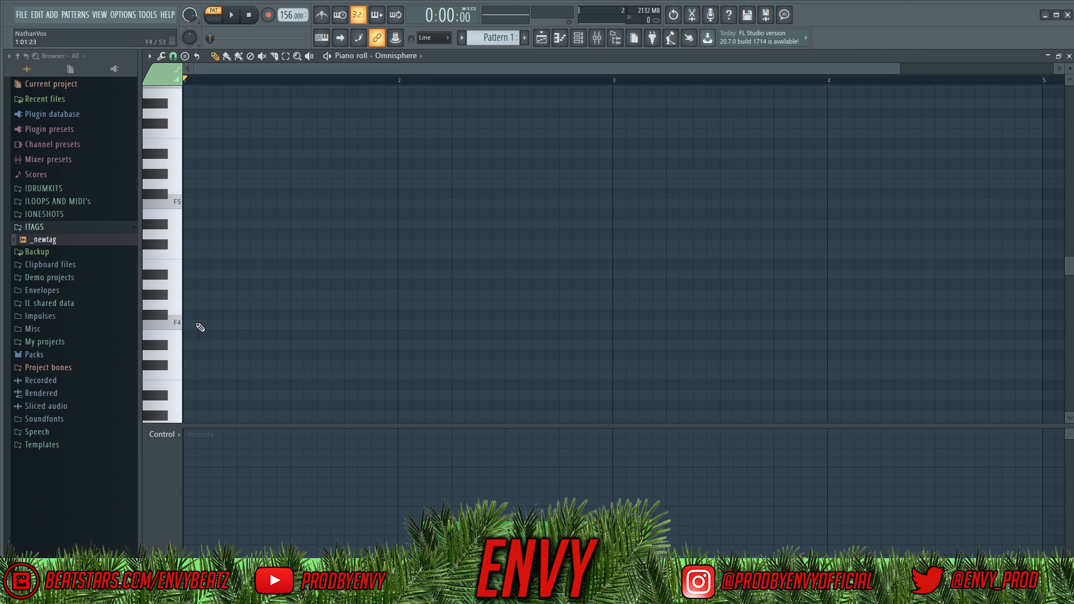
left_click(189, 325)
left_click_drag(199, 305, 175, 291)
left_click_drag(205, 255, 190, 255)
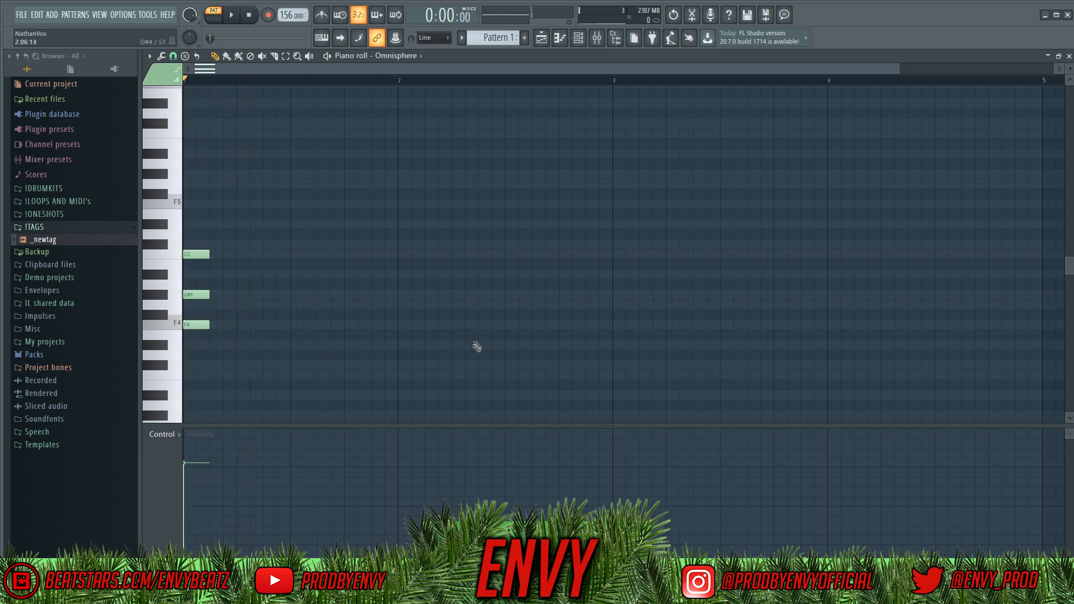
- Add a second chord at beat 4 of bar 1 with the notes C#4, F4 and G#4
scroll(474, 346, "down", 3)
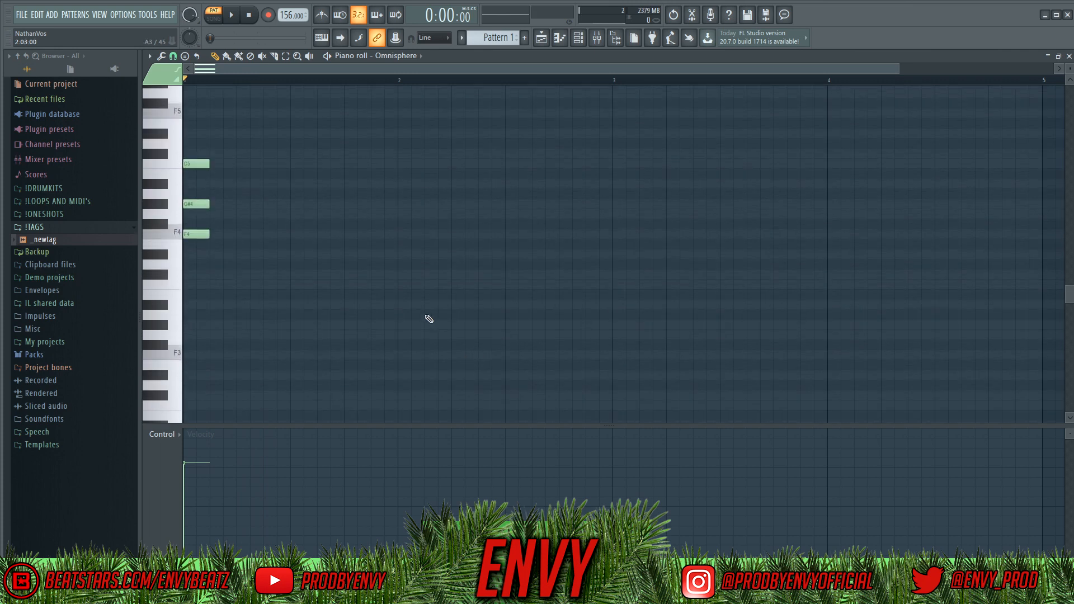
left_click(351, 274)
left_click(353, 233)
left_click(354, 204)
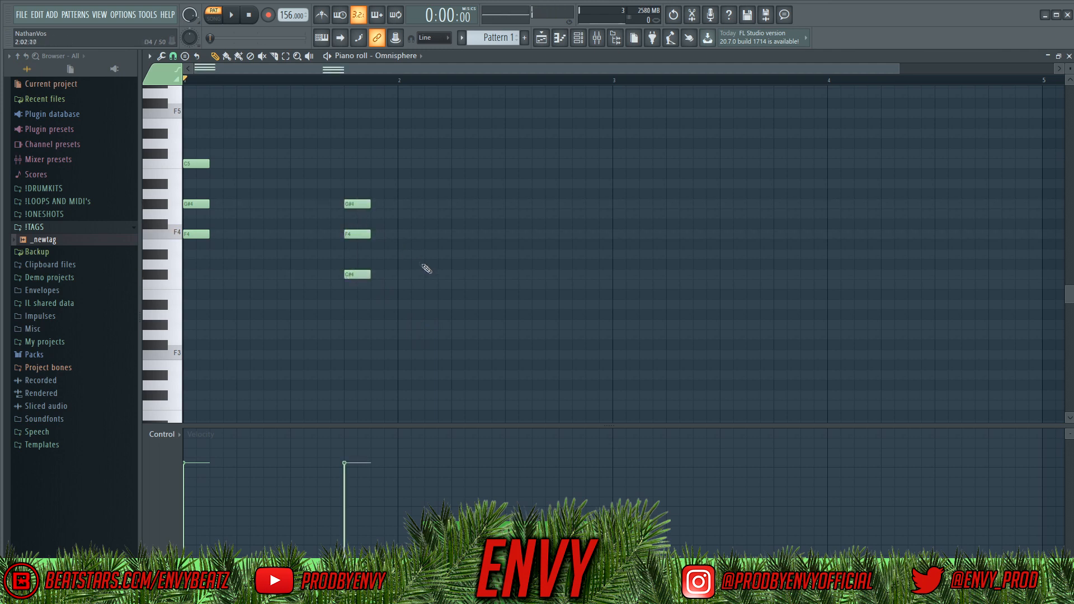
- Add a third chord at the start of bar 3 with the notes A#3, C#4 and F4
left_click(619, 305)
left_click(617, 274)
left_click(620, 233)
- Add a fourth chord at the start of bar 4 with the notes G#3, C4 and D#4
scroll(755, 321, "down", 2)
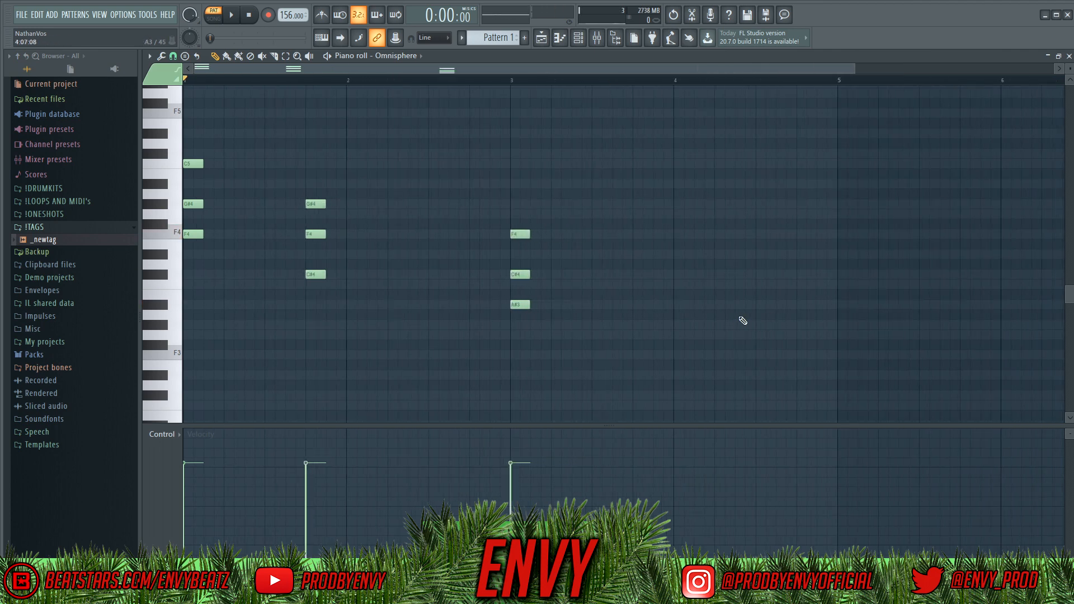
left_click_drag(521, 329, 528, 230)
right_click(622, 269)
left_click(677, 324)
left_click(678, 284)
left_click(678, 254)
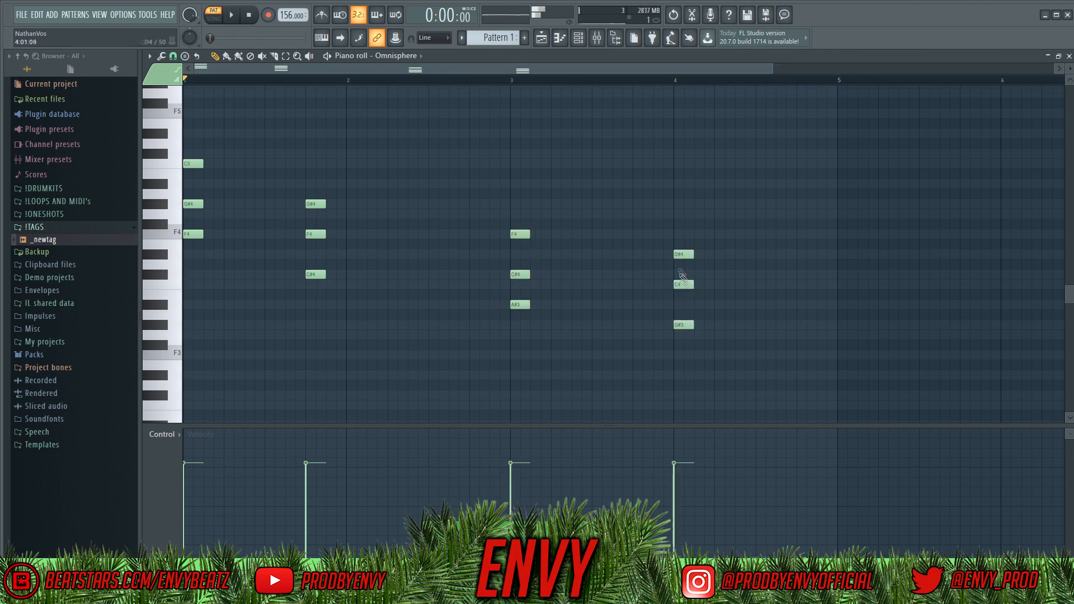
- Move the fourth chord (G#3, C4, D#4) earlier, to beat 4 of bar 3
key("ctrl+a")
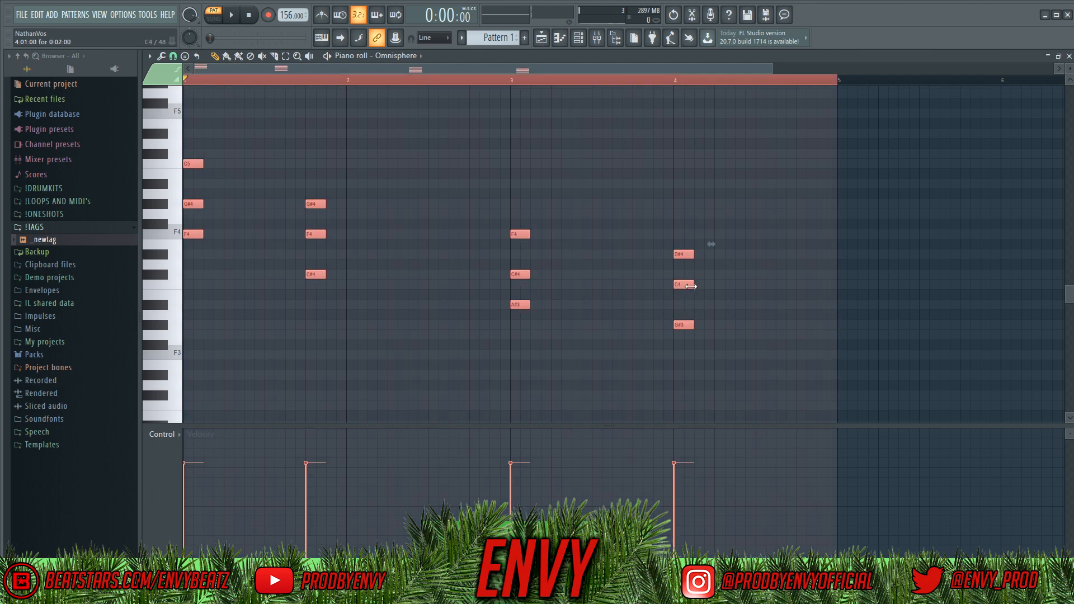
left_click_drag(694, 349, 686, 247)
left_click(685, 248)
right_click(694, 246)
left_click_drag(694, 333, 641, 255)
left_click(726, 269)
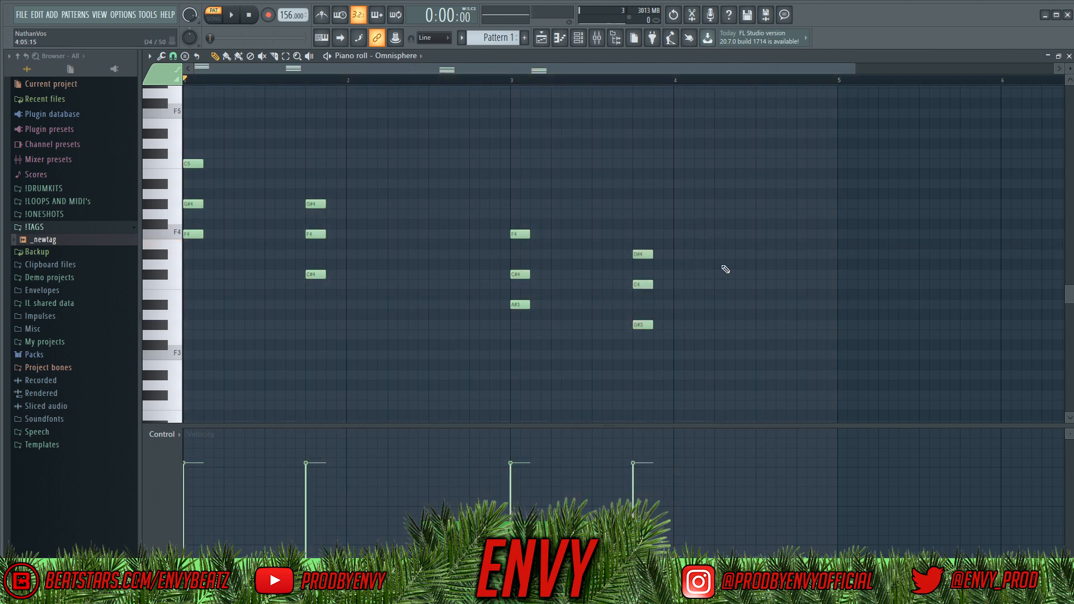
- Lengthen all four chords so each holds until the next one and the last ends at bar 5
key("ctrl+a")
left_click_drag(653, 254, 755, 256)
left_click_drag(442, 326, 394, 197)
left_click_drag(691, 335, 837, 255)
left_click(761, 197)
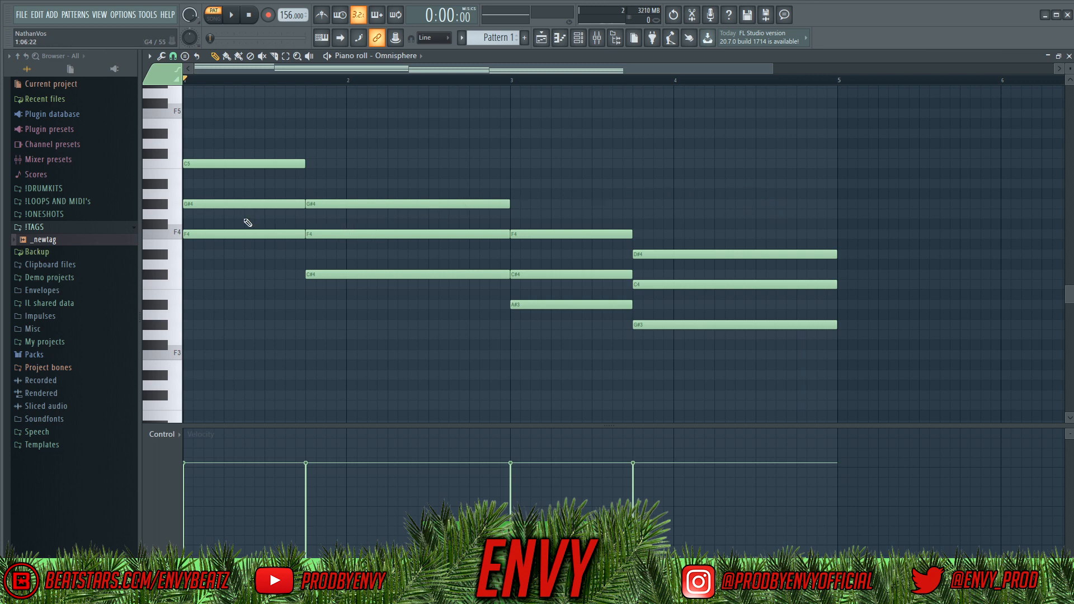
- Raise the middle note of each of the four chords by one octave
left_click(257, 204, "ctrl")
left_click(369, 233, "ctrl")
left_click(551, 274, "ctrl")
left_click(682, 284, "ctrl")
key("ctrl+Up")
left_click(683, 295)
- Review the revoiced chords and play the four-bar pattern back to hear them
scroll(685, 299, "up", 3)
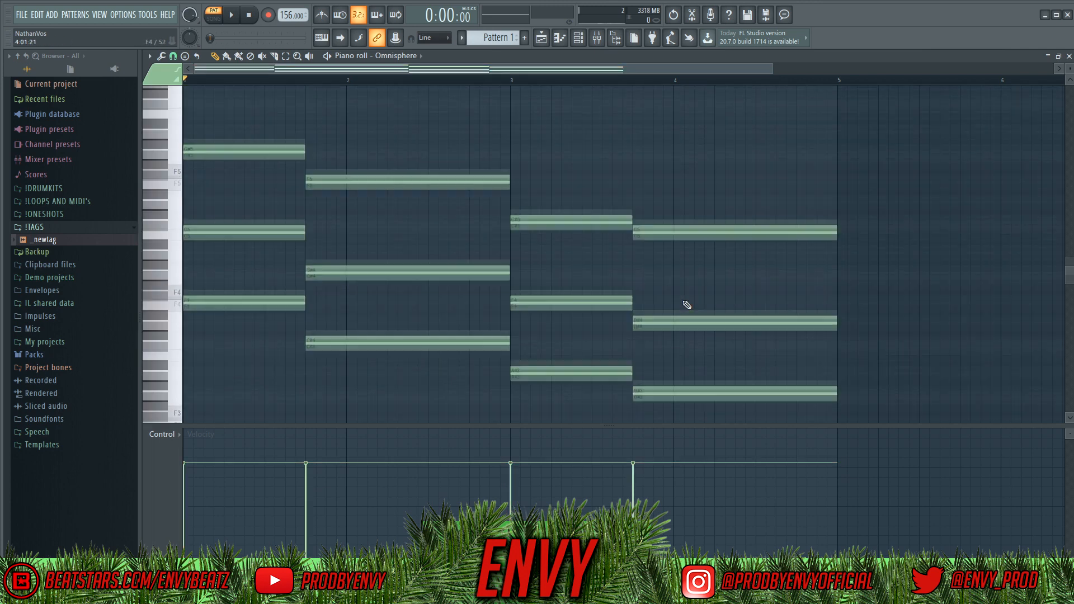
scroll(687, 305, "down", 3)
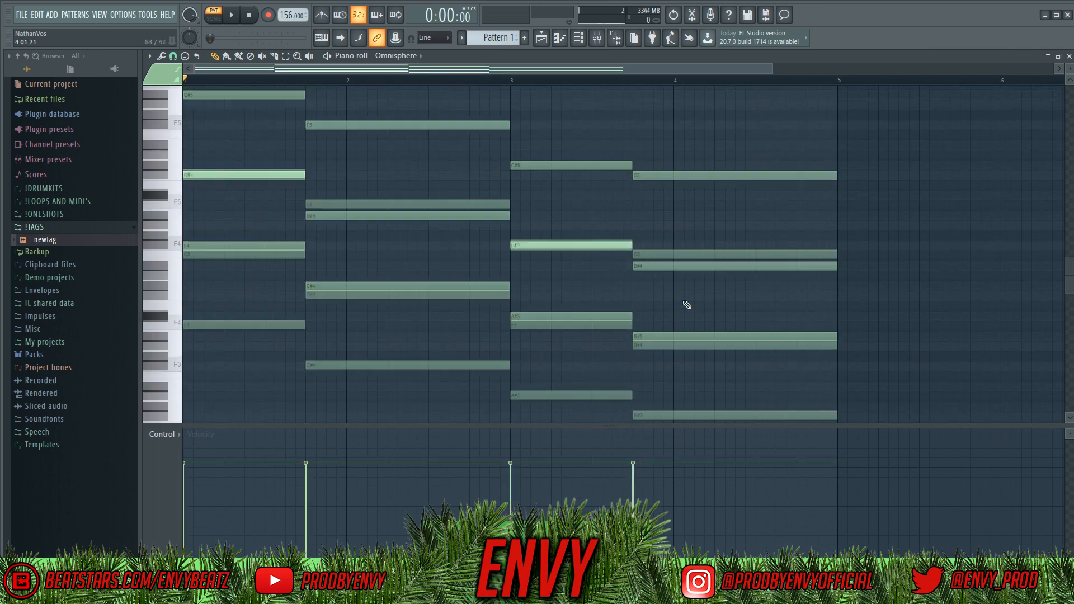
scroll(686, 305, "down", 3)
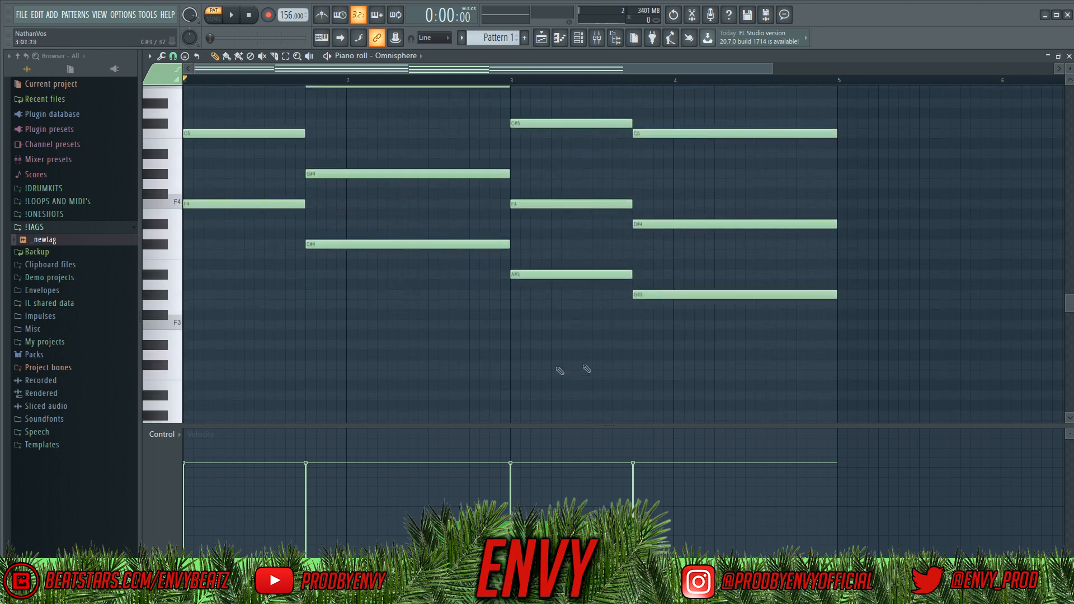
scroll(496, 340, "up", 4)
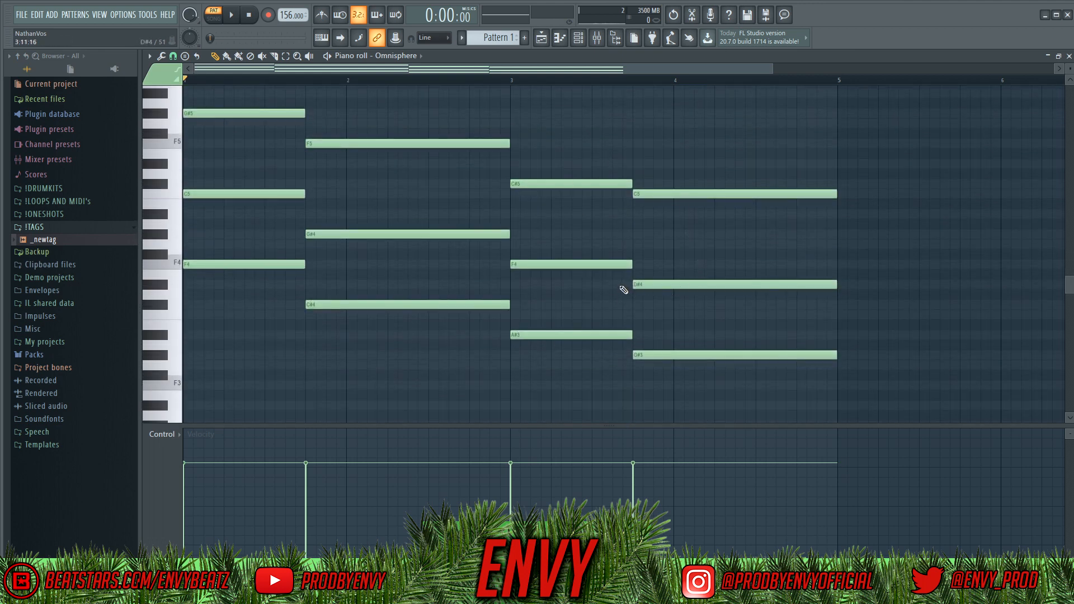
scroll(623, 290, "up", 2)
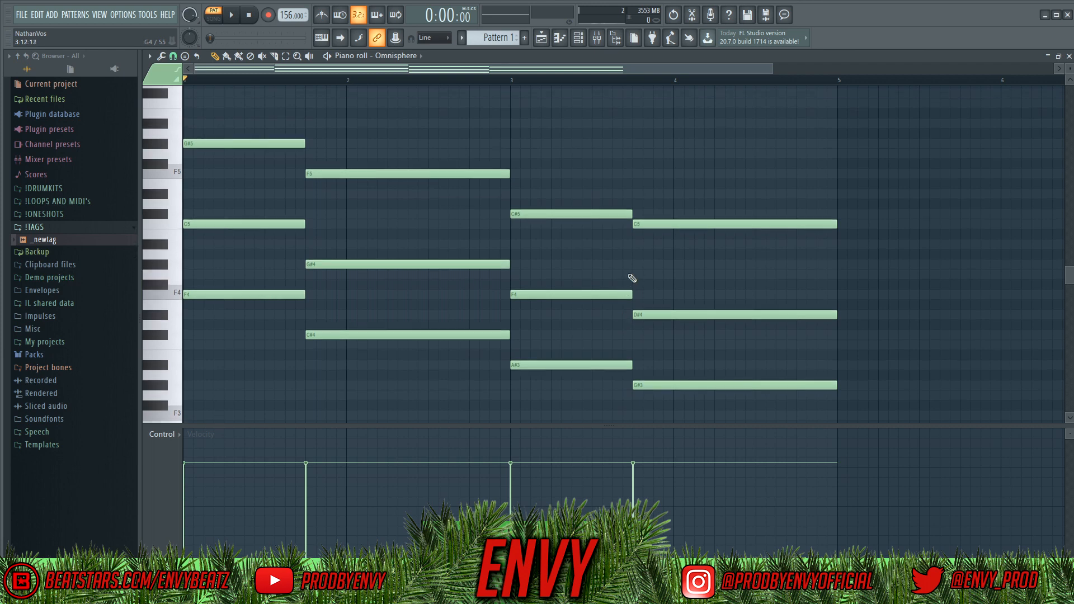
key("space")
scroll(630, 280, "down", 6)
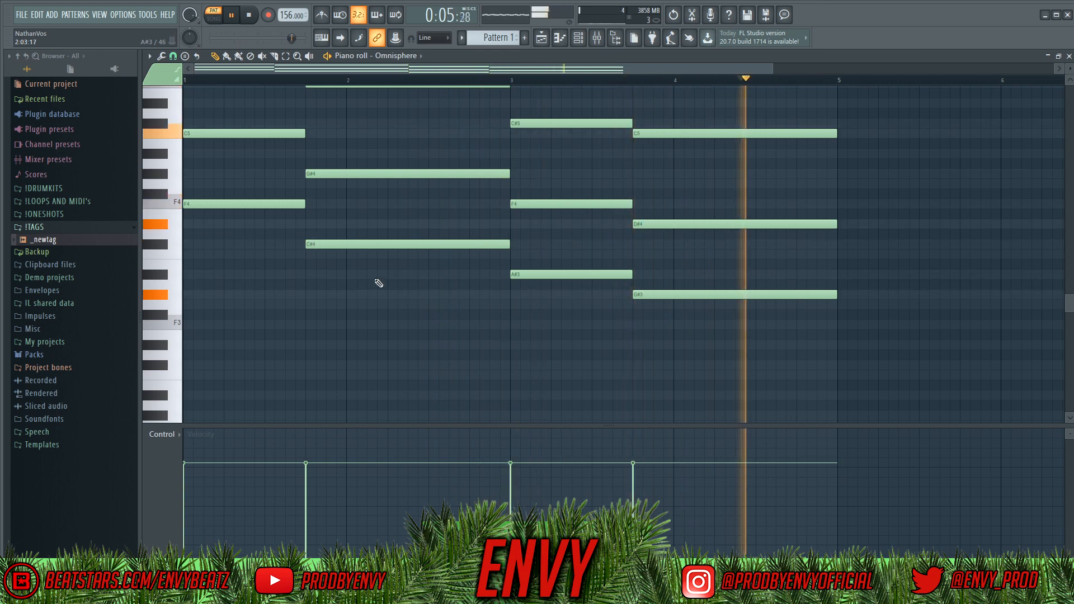
key("space")
- Add bass notes F3, C#3, A#2 and G#2 under the four chords, each as long as its chord
scroll(324, 302, "down", 2)
left_click(290, 295)
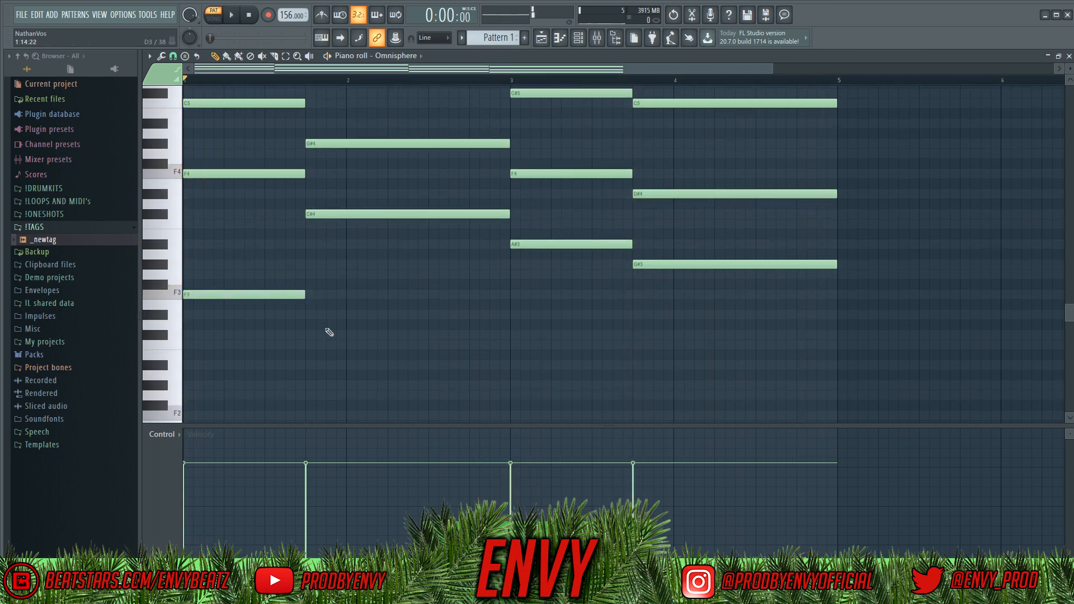
left_click_drag(308, 384, 307, 335)
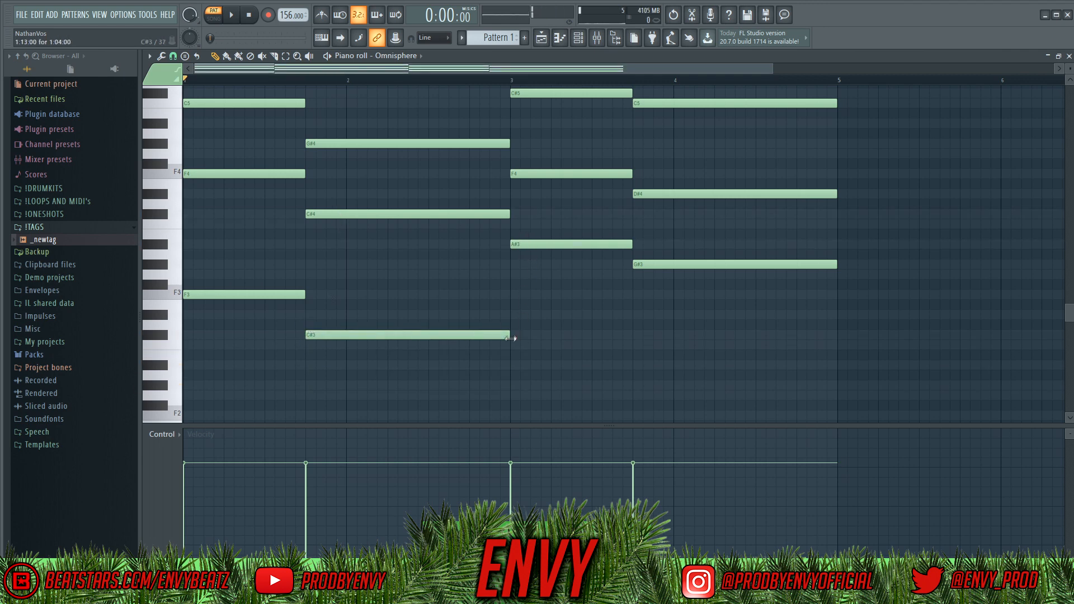
left_click(511, 363)
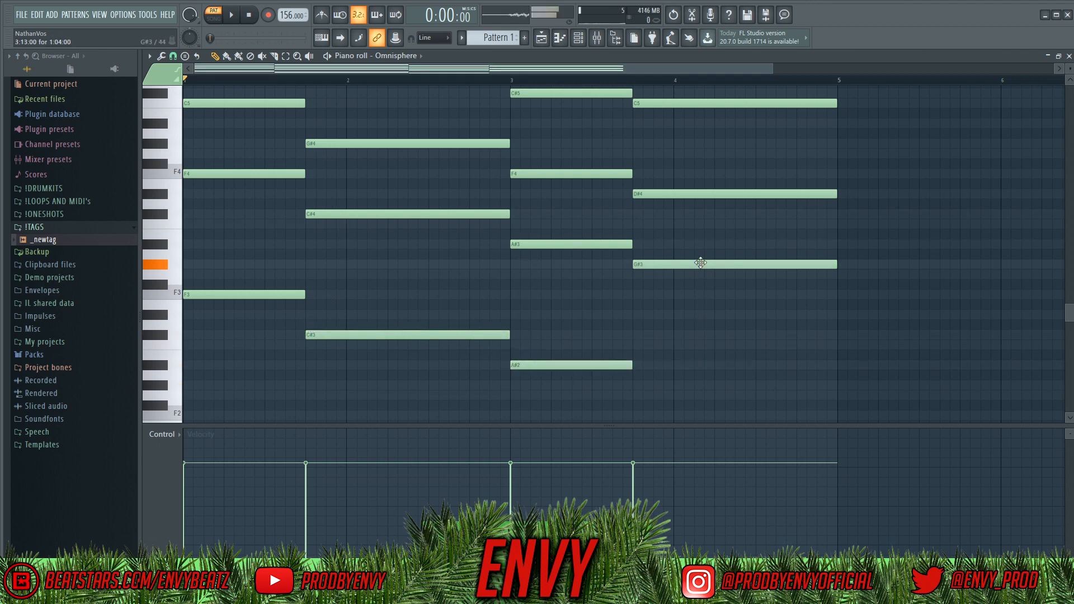
left_click(637, 385)
- Play the progression with its bass notes and stop playback
key("space")
scroll(681, 349, "up", 3)
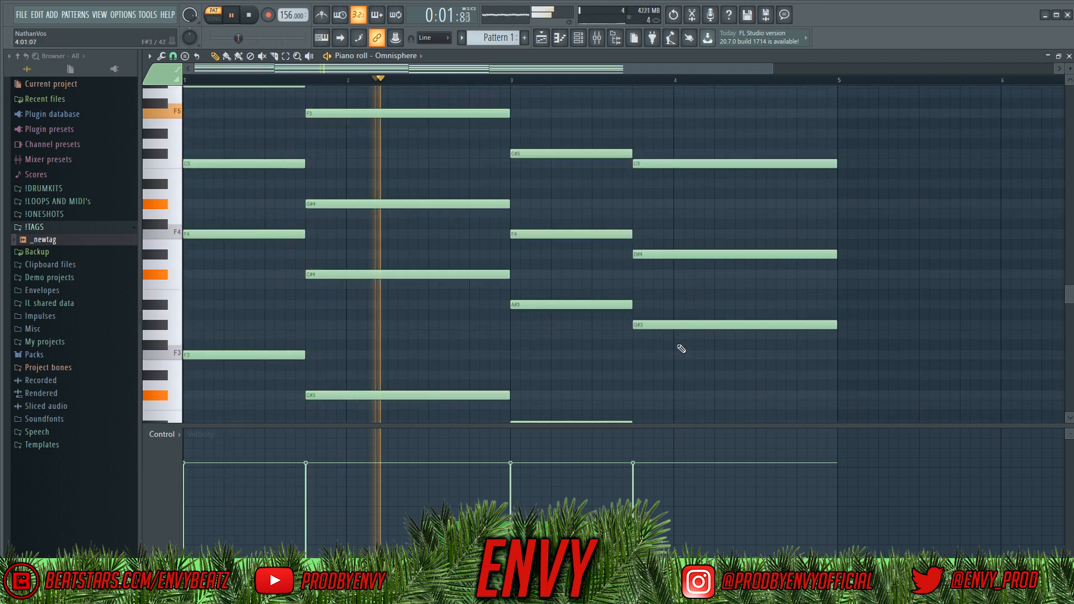
scroll(681, 349, "down", 2)
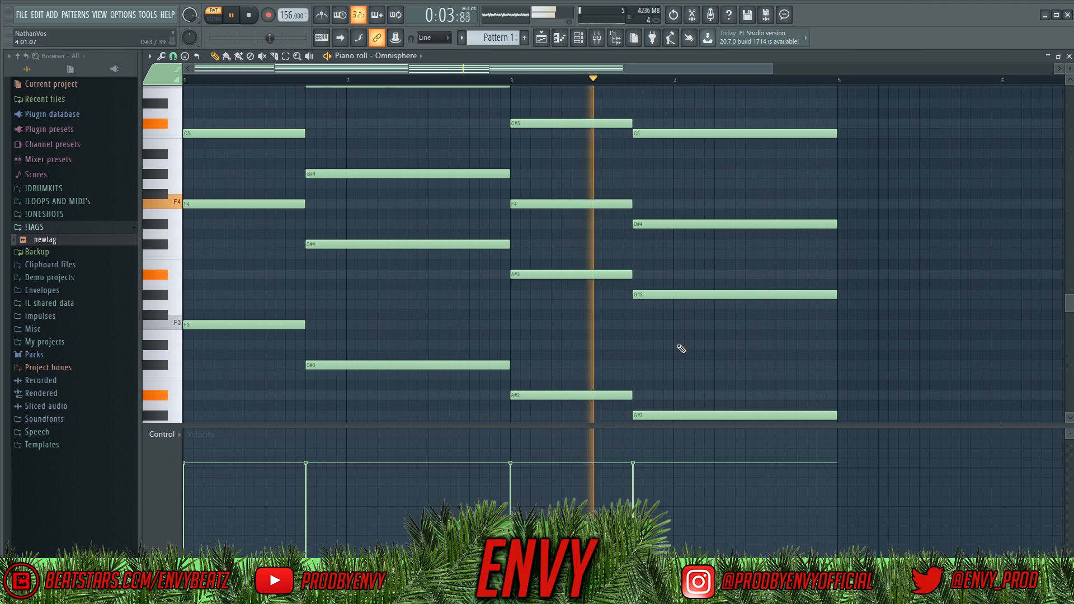
scroll(681, 348, "up", 9)
key("space")
- Duplicate the four-bar progression into bars 5 to 8 and deselect the copied notes
scroll(252, 343, "up", 6)
scroll(193, 315, "down", 3)
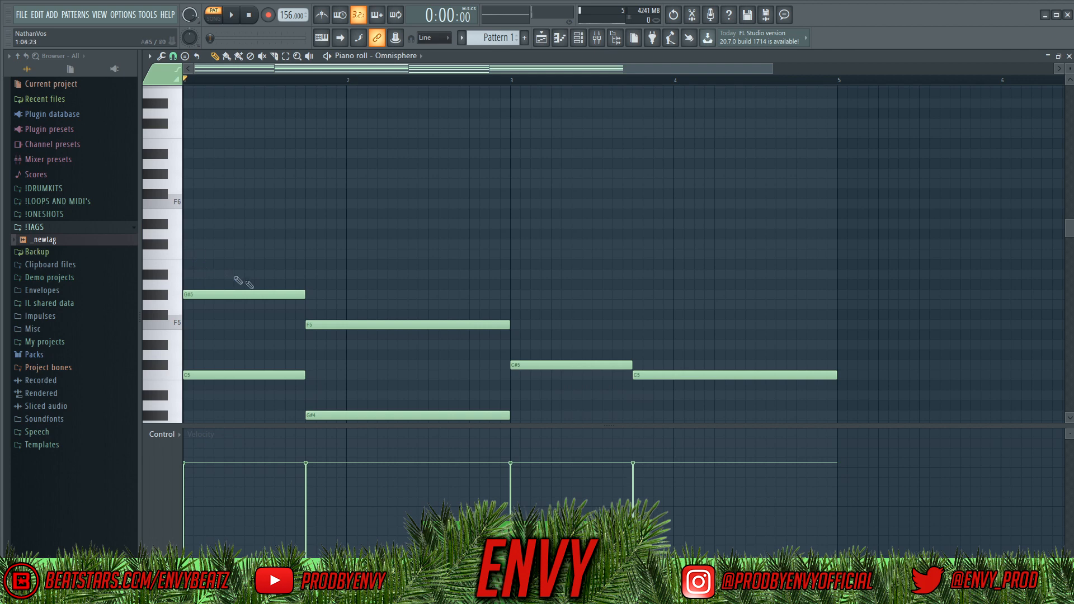
scroll(304, 305, "down", 2)
scroll(383, 319, "down", 6)
key("ctrl+b")
scroll(666, 351, "down", 1)
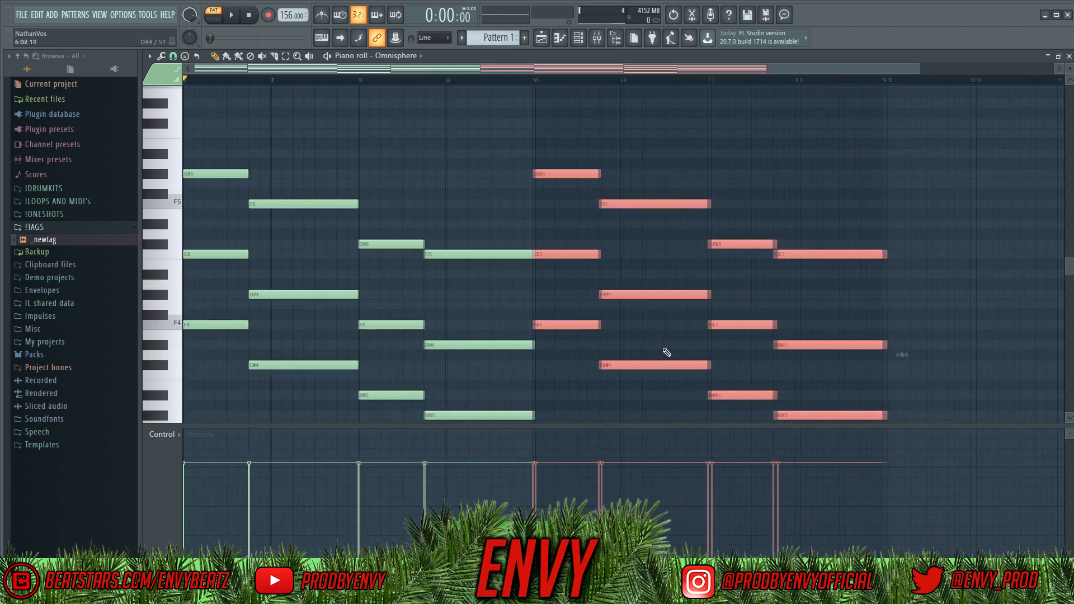
scroll(666, 351, "down", 1)
scroll(559, 402, "down", 1)
left_click(578, 395, "ctrl")
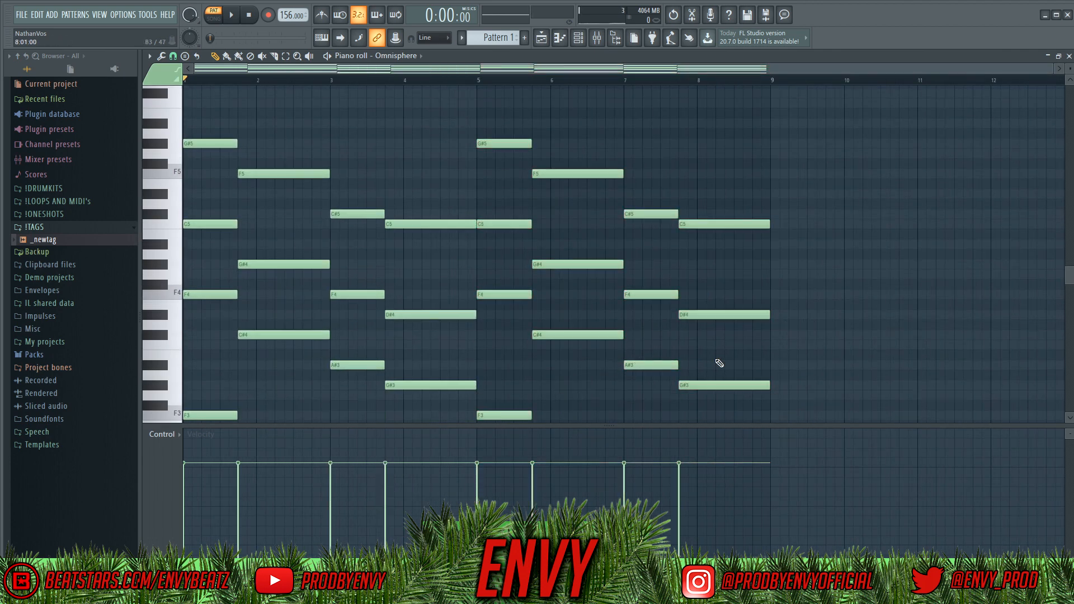
- Add top notes to the last two chords: F5 at the start of bar 7 and D#5 at its beat 4
scroll(716, 358, "up", 3)
left_click(632, 306)
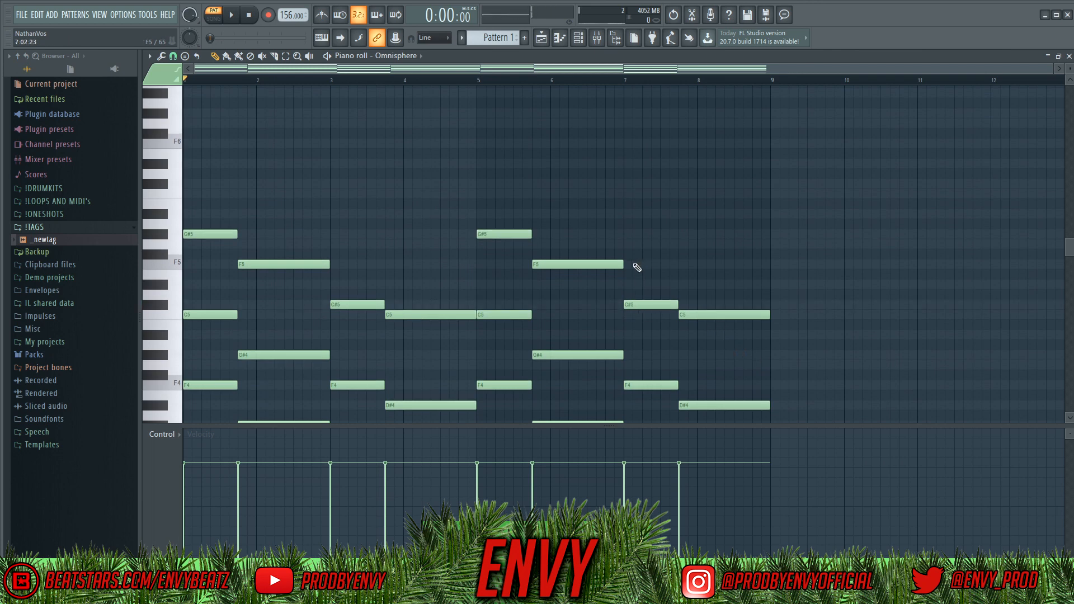
left_click(634, 265)
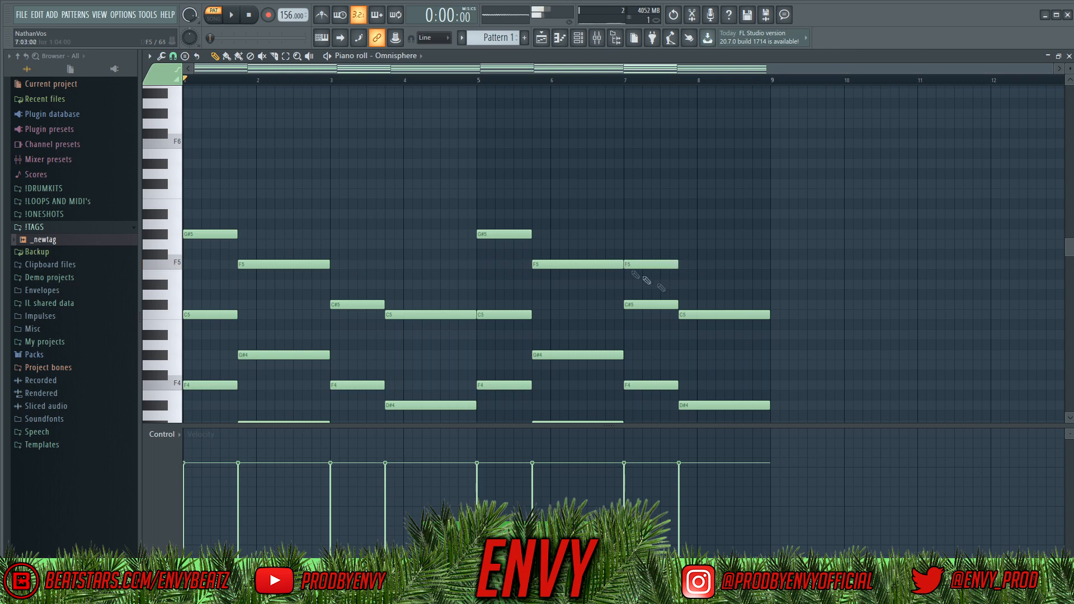
left_click(695, 305)
right_click(696, 304)
left_click(677, 284)
left_click(709, 295)
right_click(710, 293)
left_click_drag(703, 286, 707, 287)
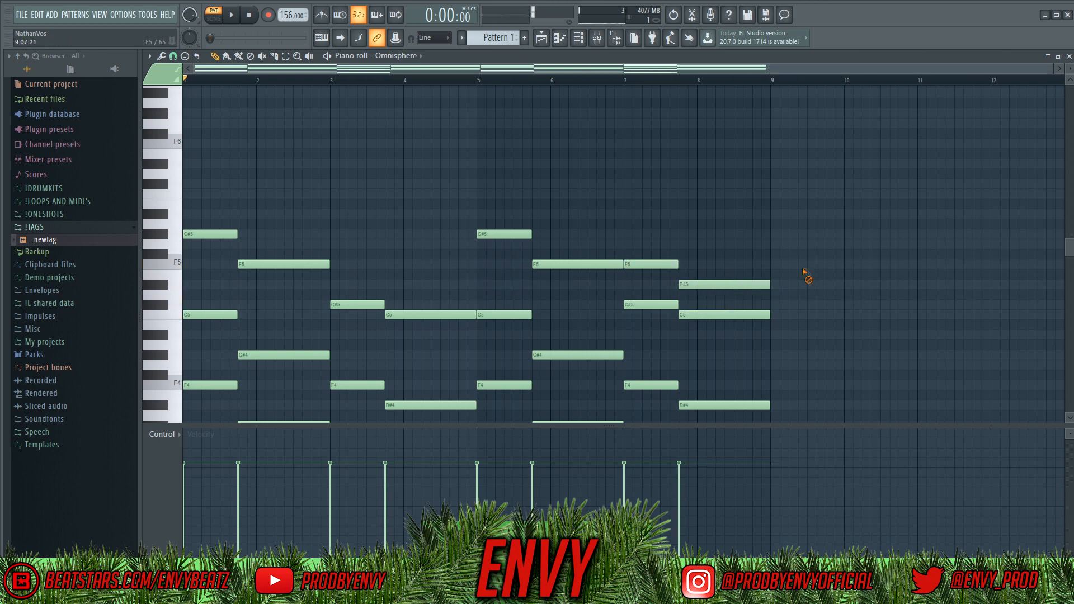
- Play the full eight-bar progression and stop playback
scroll(809, 284, "down", 1)
scroll(809, 285, "down", 2)
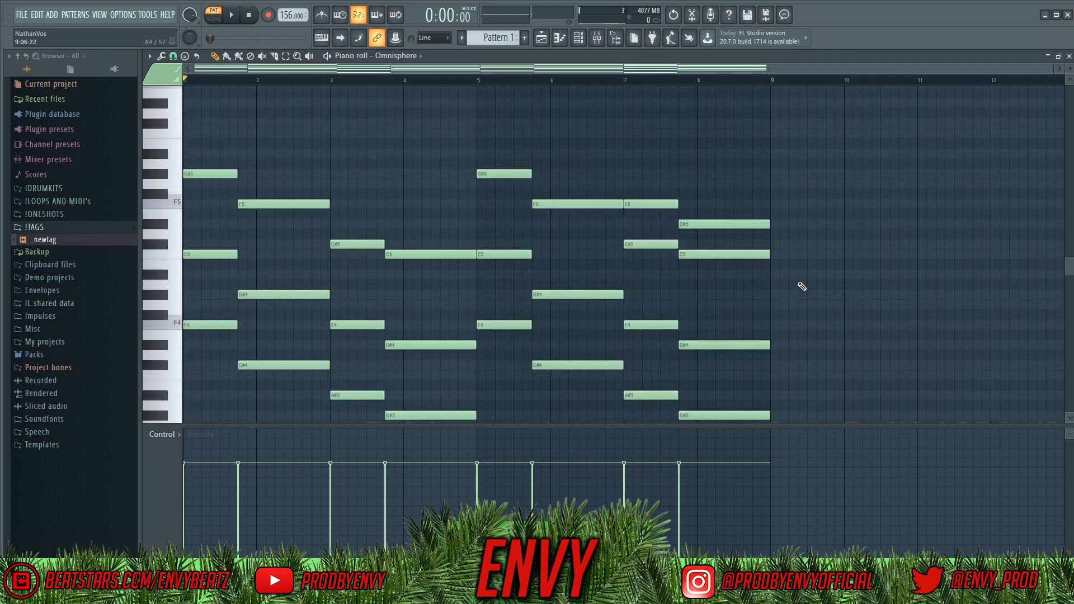
key("space")
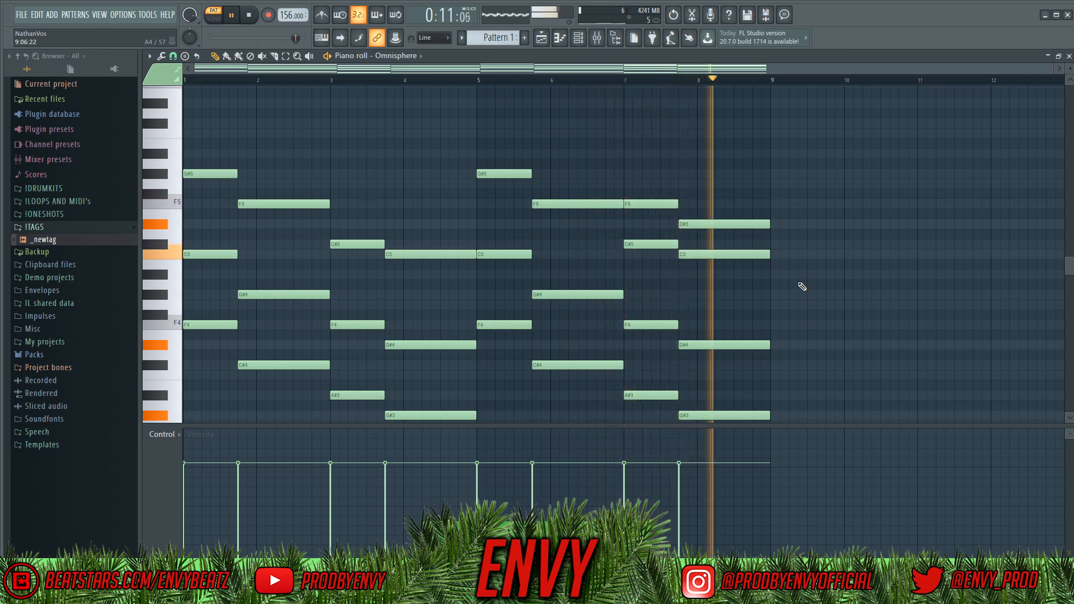
key("space")
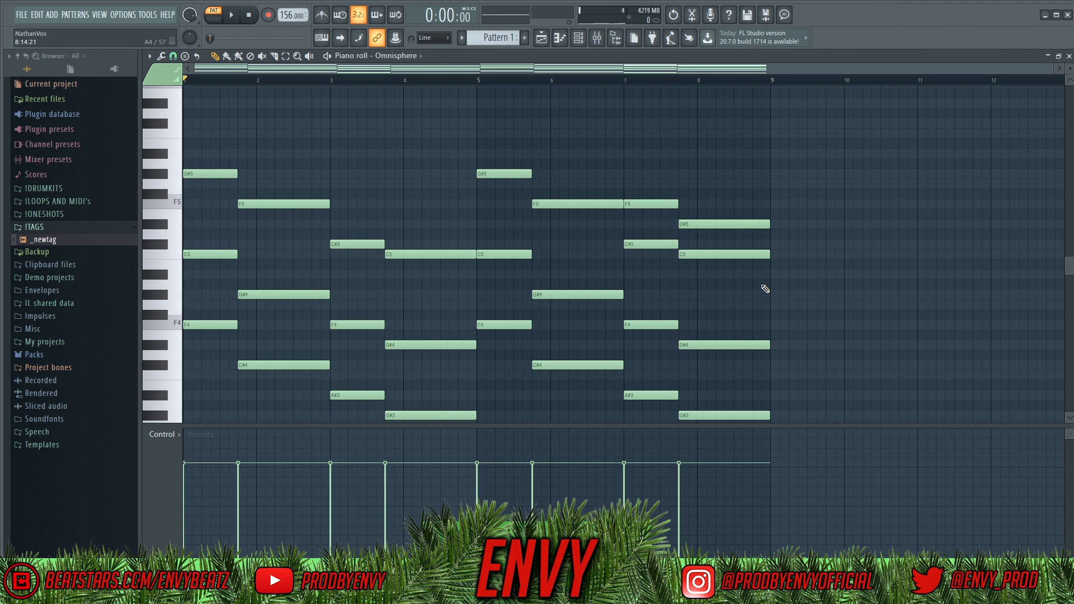
- Randomize the note velocities at about 37% with the Bipolar option off, and apply it
key("alt+r")
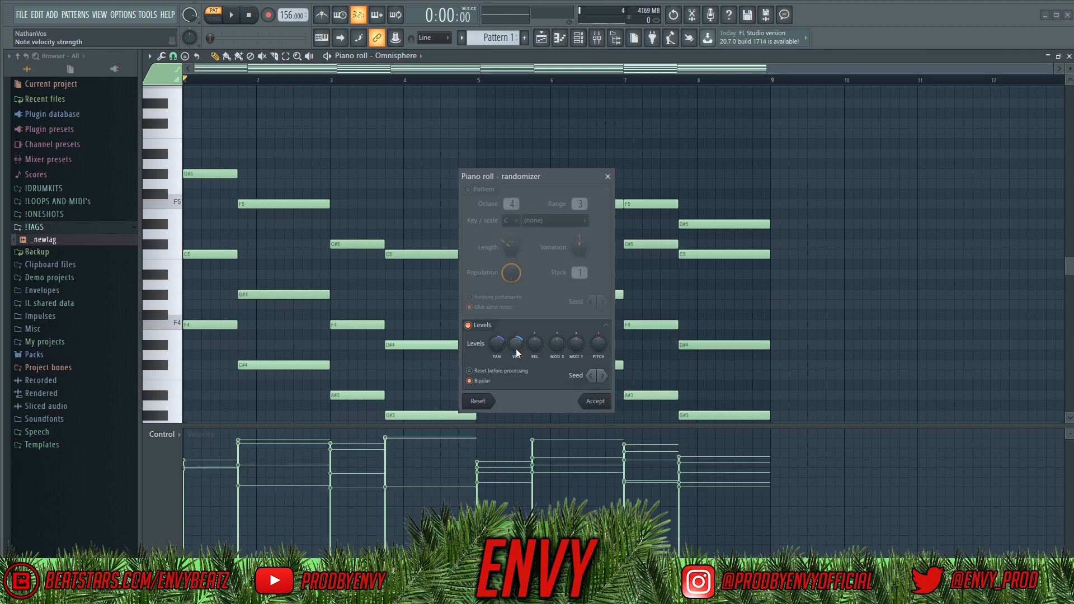
left_click_drag(513, 349, 515, 346)
left_click(492, 383)
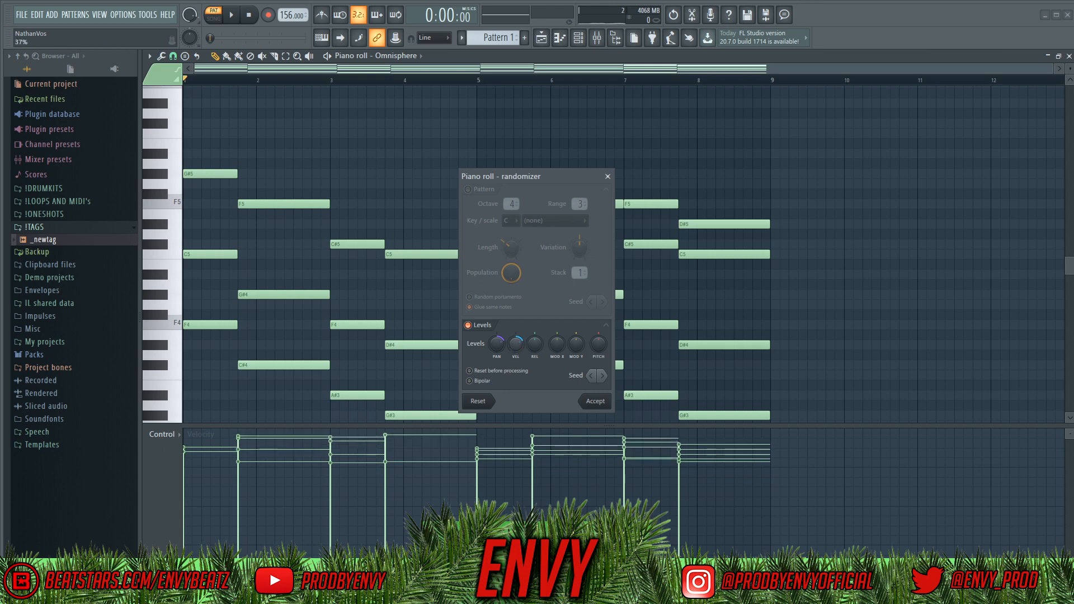
left_click(596, 401)
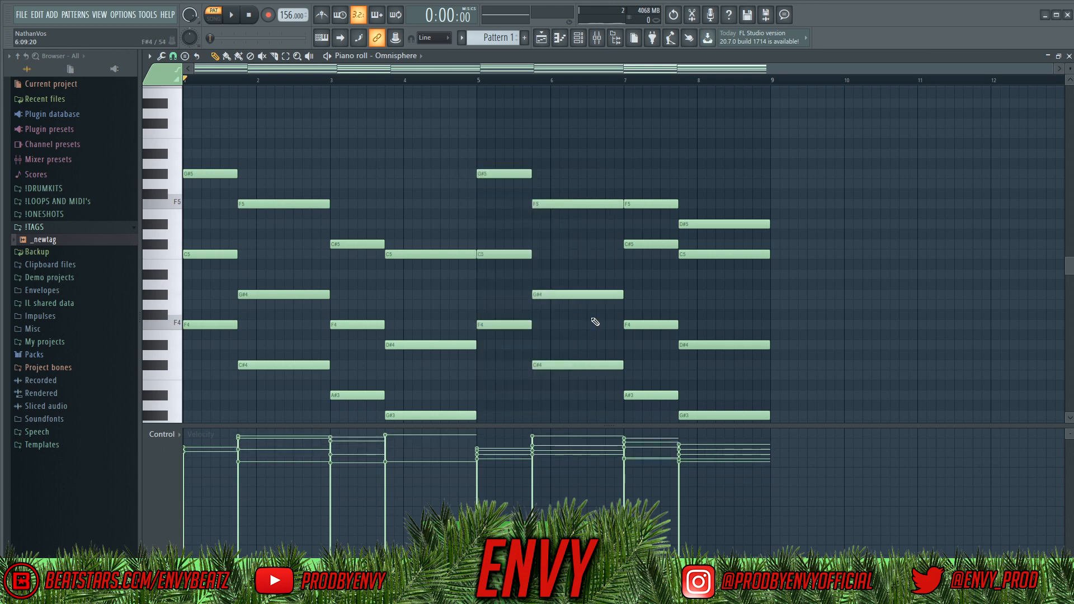
- Scale down the velocities of all notes with the level scaling tool's Multiply setting and apply it
key("alt+x")
left_click_drag(537, 273, 537, 276)
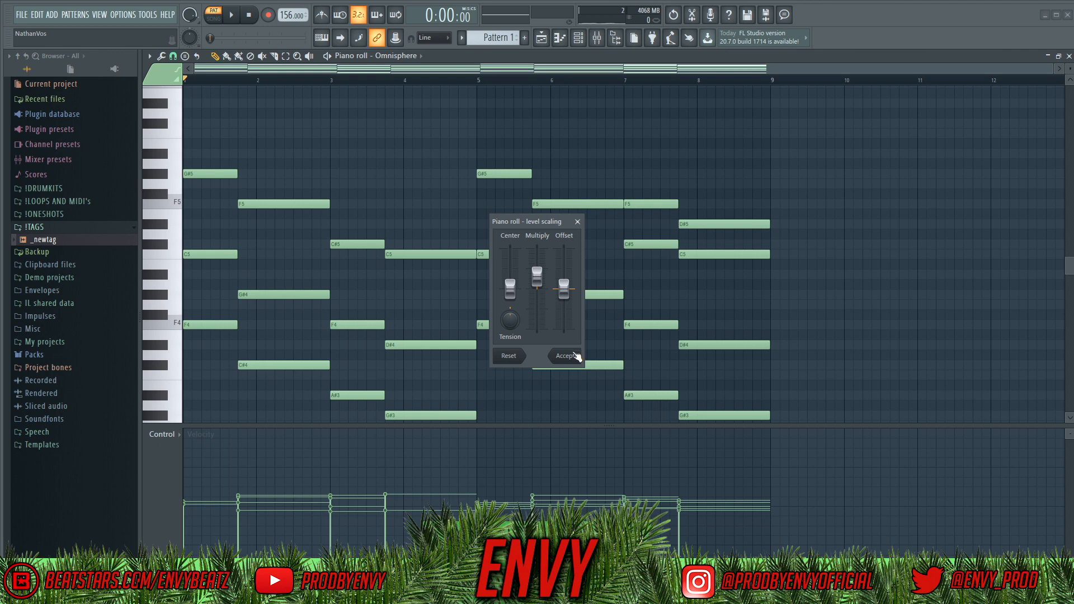
left_click(565, 356)
- Strum all the chords slightly with the strumizer, using Preserve end, and apply it
scroll(578, 344, "down", 3)
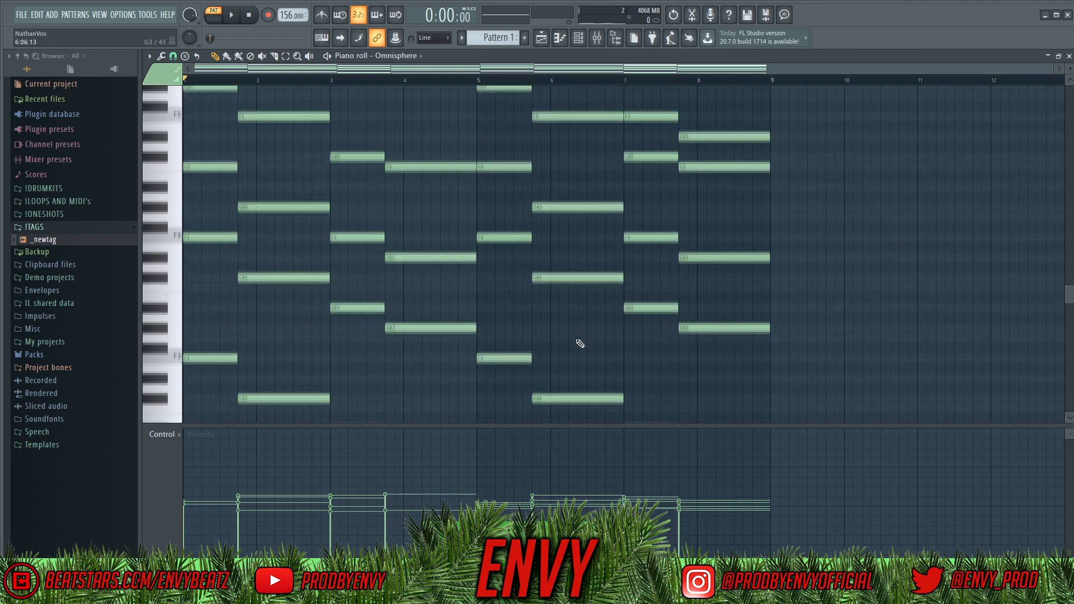
key("alt+s")
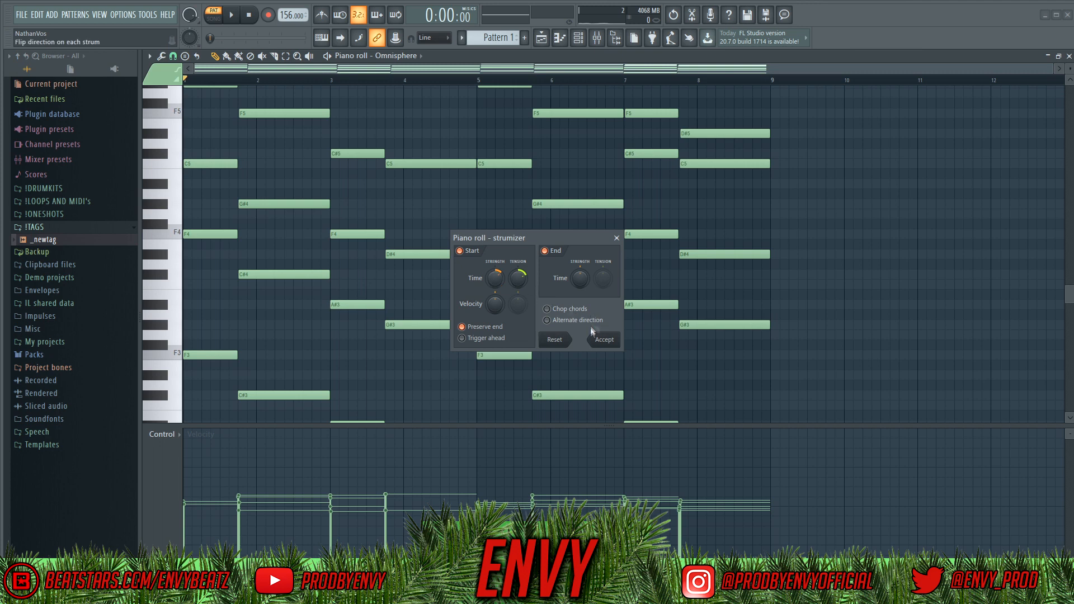
left_click(605, 340)
- Raise the bar 7 chord's top note to G#5 and the last chord's top note to G5, playing back the ending
scroll(644, 264, "up", 5)
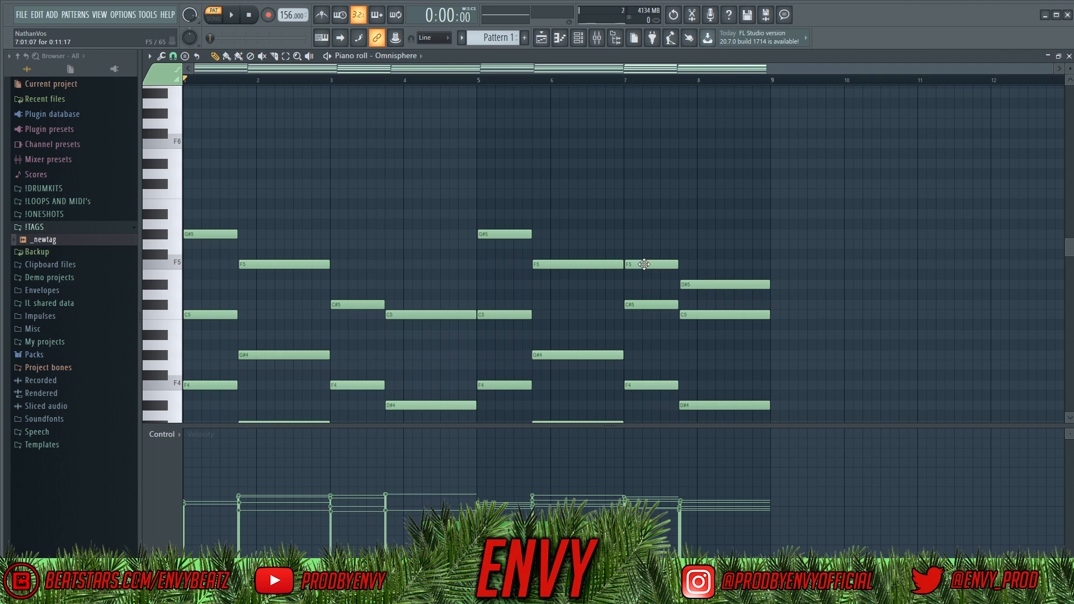
left_click_drag(644, 264, 644, 233)
left_click(620, 80)
key("space")
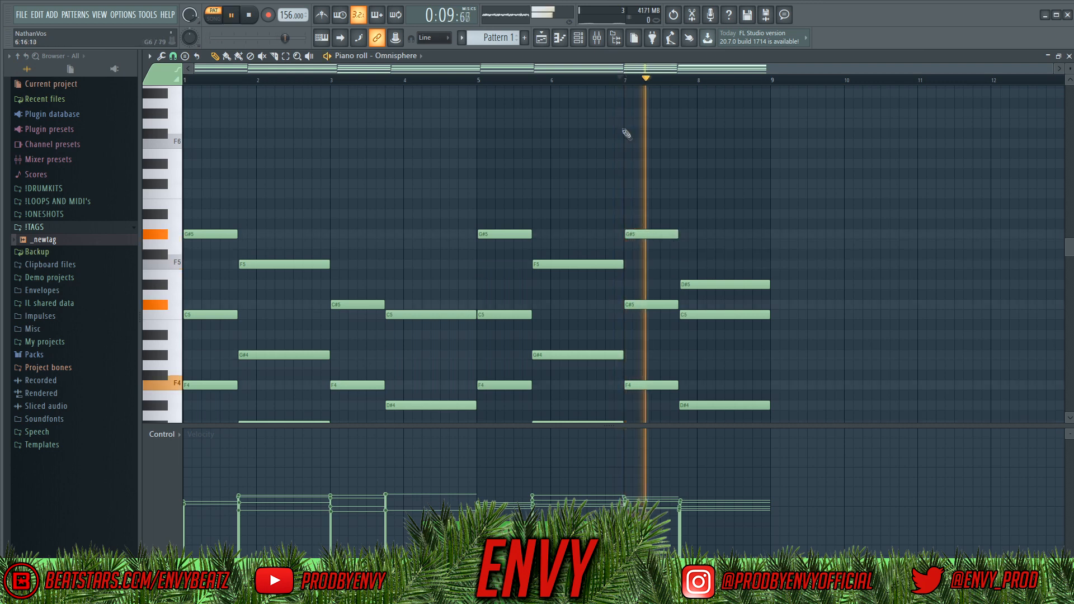
key("space")
left_click_drag(705, 287, 706, 248)
key("space")
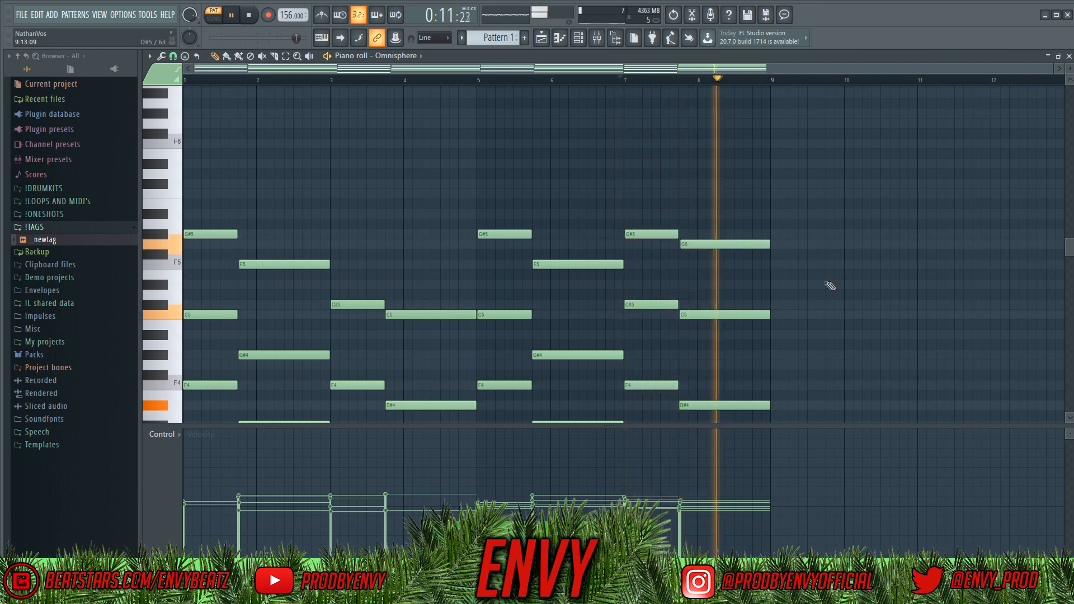
- Stop playback and clone the Omnisphere channel in the channel rack
key("F6")
key("space")
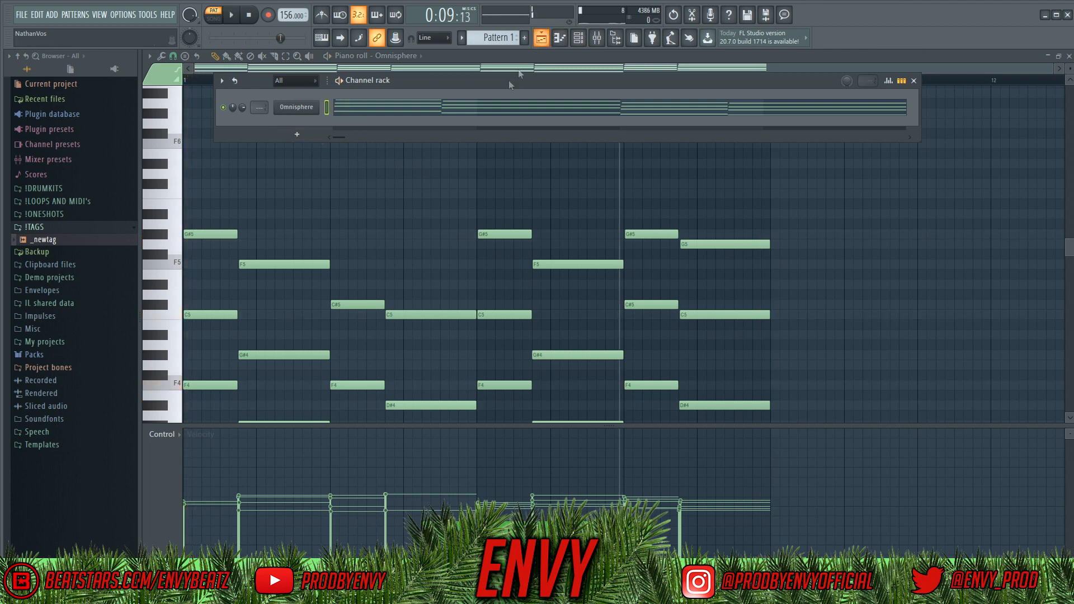
scroll(471, 198, "down", 3)
left_click(297, 134)
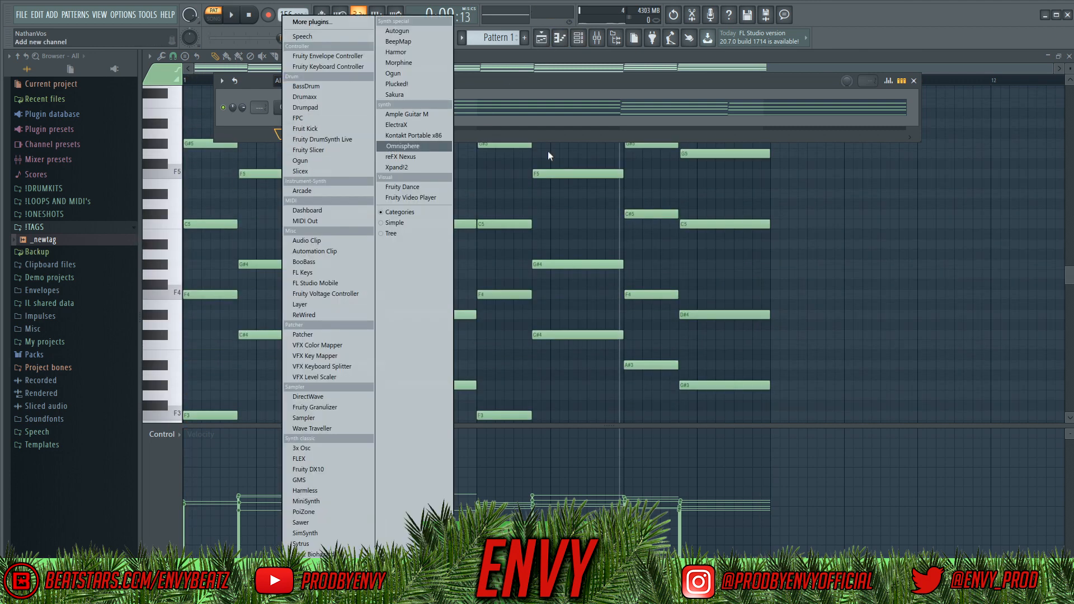
right_click(290, 112)
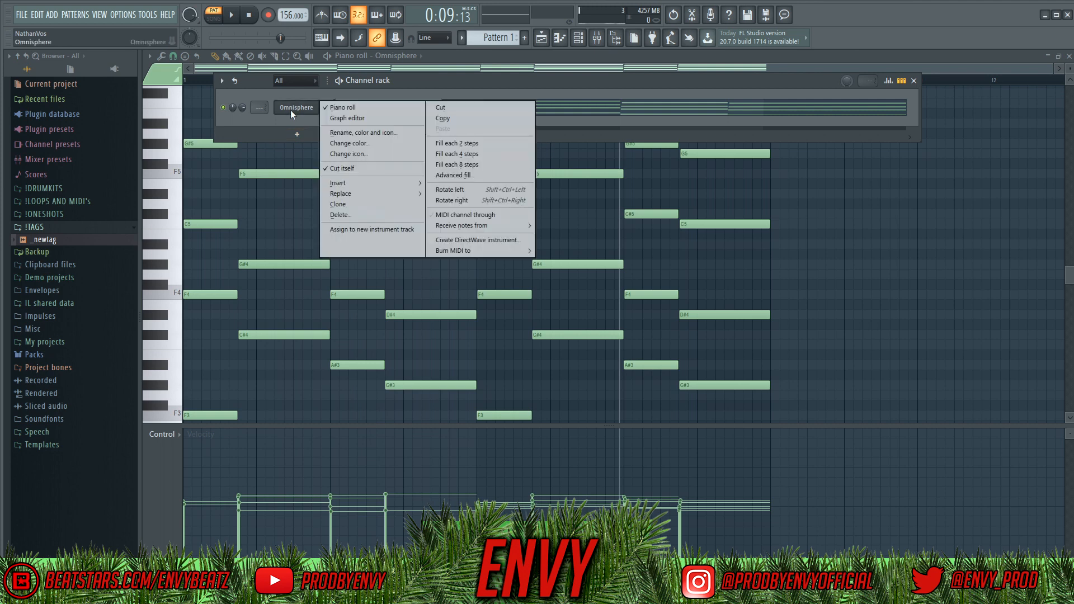
left_click(398, 205)
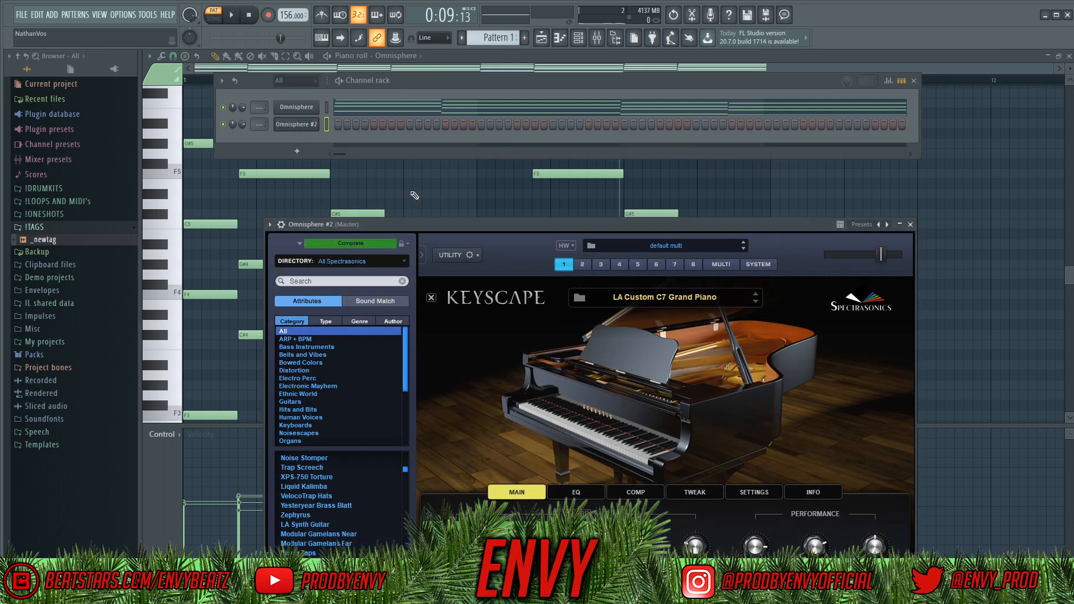
- Open the piano roll of the Omnisphere #2 channel and play the chords as a guide for the melody
right_click(305, 127)
left_click(339, 123)
scroll(274, 252, "up", 5)
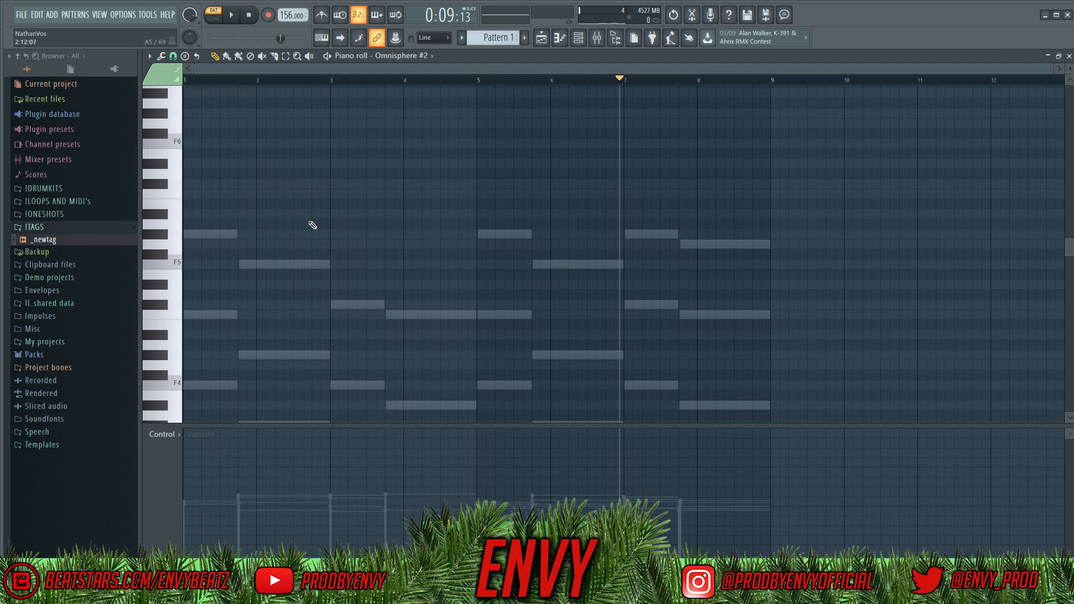
scroll(329, 216, "down", 2)
scroll(328, 216, "down", 3)
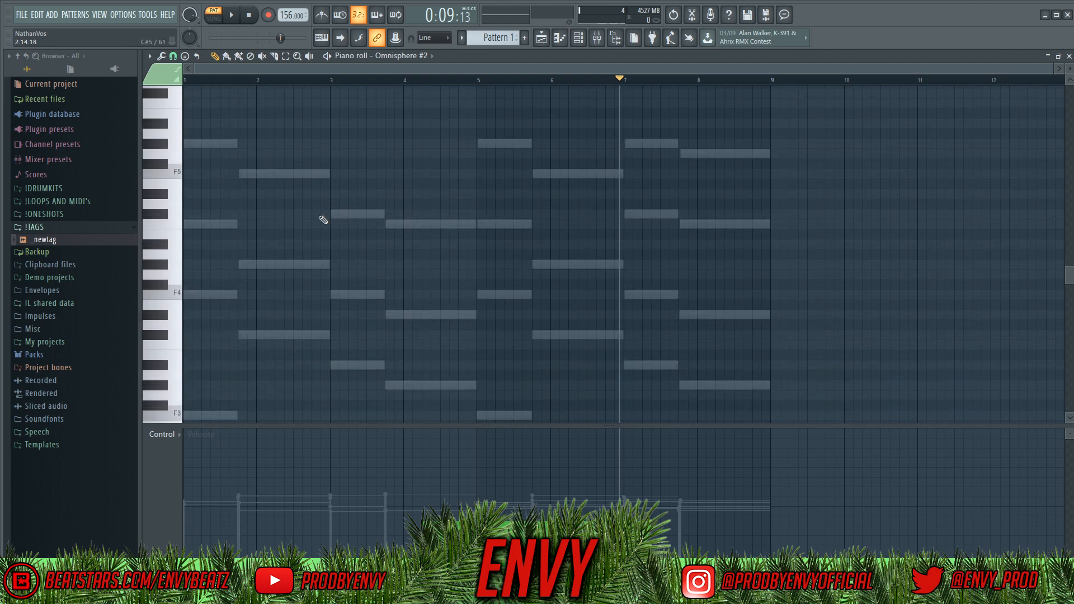
scroll(347, 273, "up", 2)
key("space")
scroll(293, 295, "up", 1)
scroll(278, 288, "down", 1)
scroll(311, 290, "down", 1)
scroll(286, 304, "up", 2)
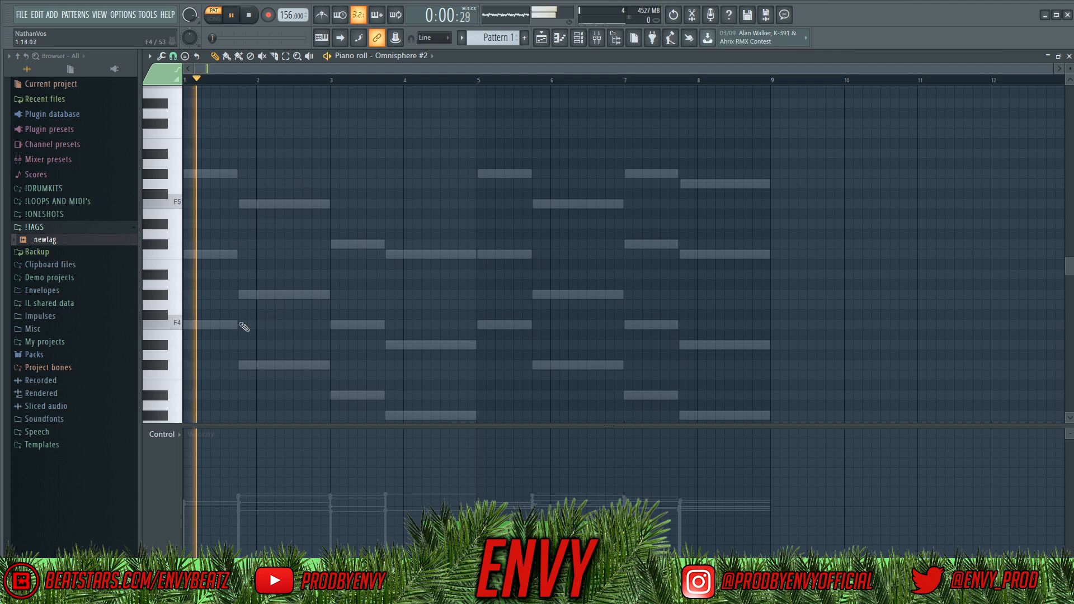
- Start the melody in bar 1 with C5 at step 9, D#5 at step 11 and G#5 at step 13, checking it in playback
left_click(221, 277)
left_click_drag(228, 274, 231, 255)
scroll(241, 273, "up", 2)
mouse_move(234, 313)
left_mouse_down()
mouse_move(235, 304)
mouse_move(235, 317)
left_mouse_up()
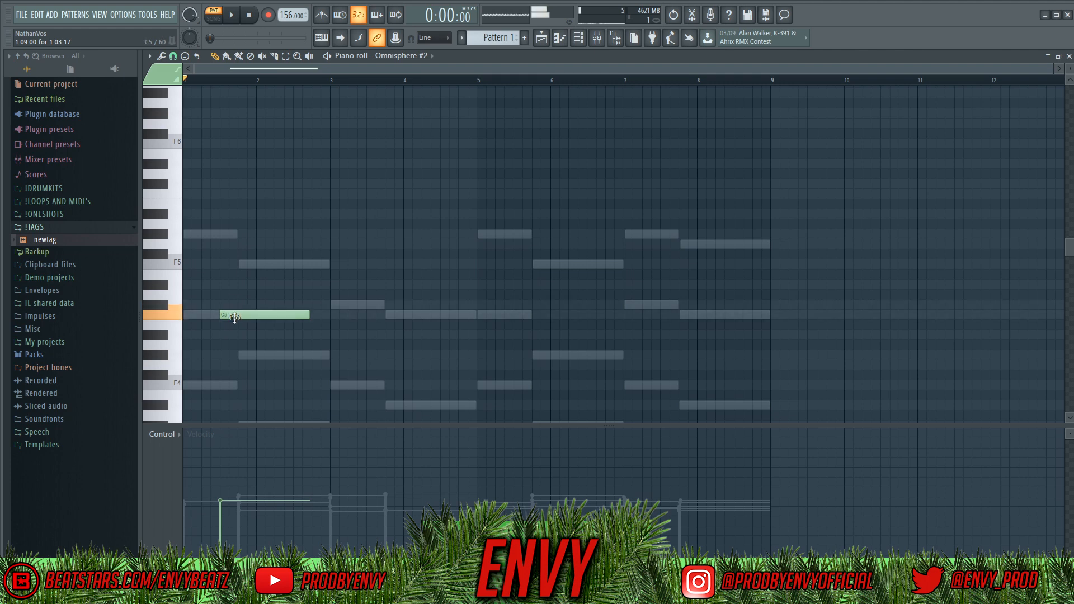
left_click(228, 287)
left_click(242, 265)
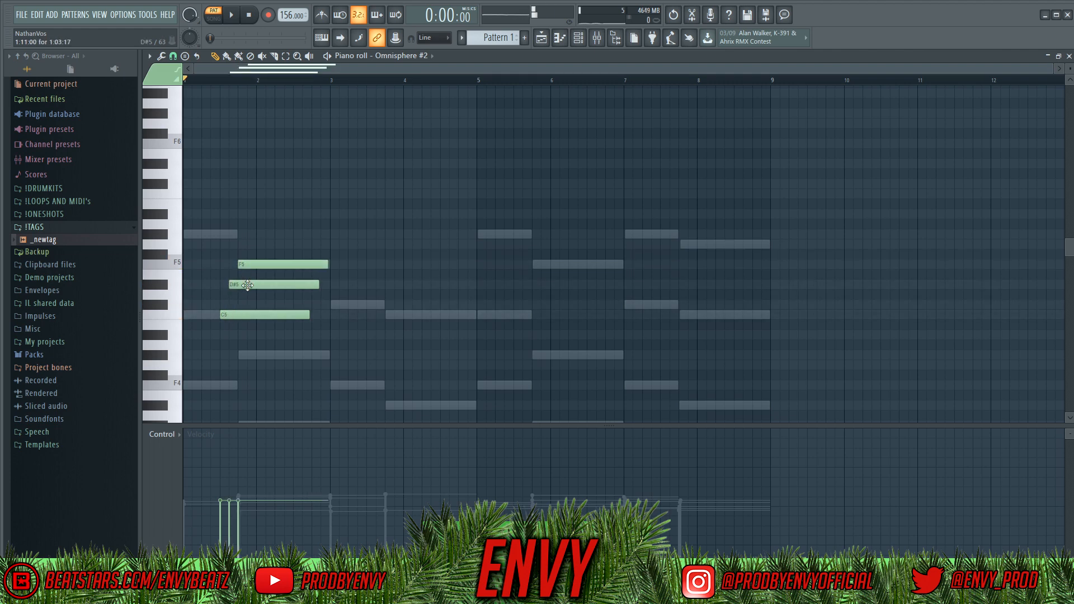
key("space")
key("space")
left_click_drag(251, 266, 252, 235)
key("space")
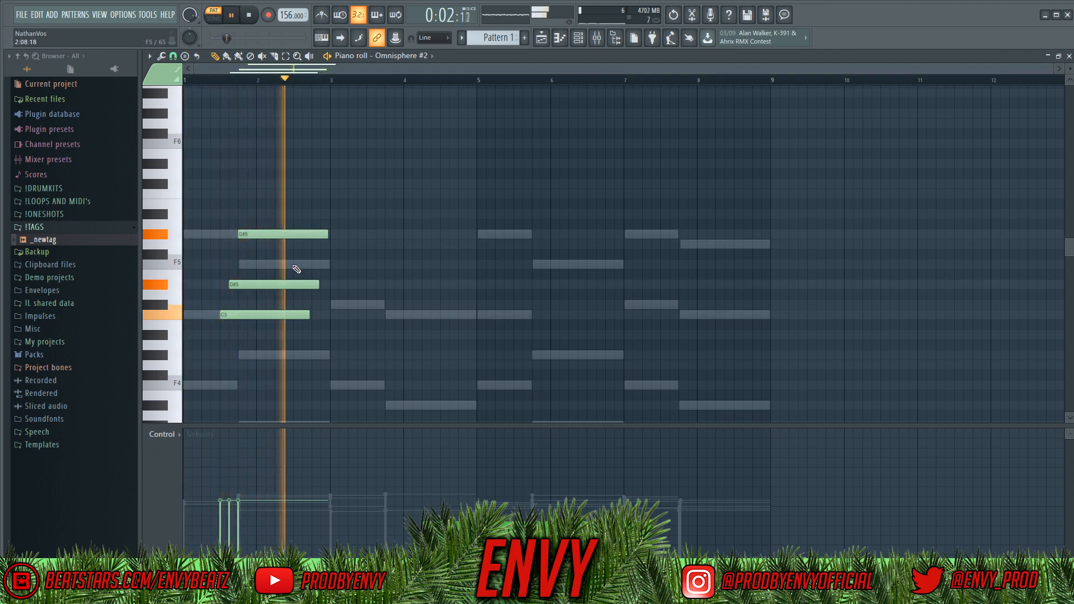
key("space")
- Apply Quick legato to the three opening melody notes and play them back
left_click_drag(283, 329, 331, 212, "ctrl")
key("ctrl+l")
key("ctrl+d")
key("space")
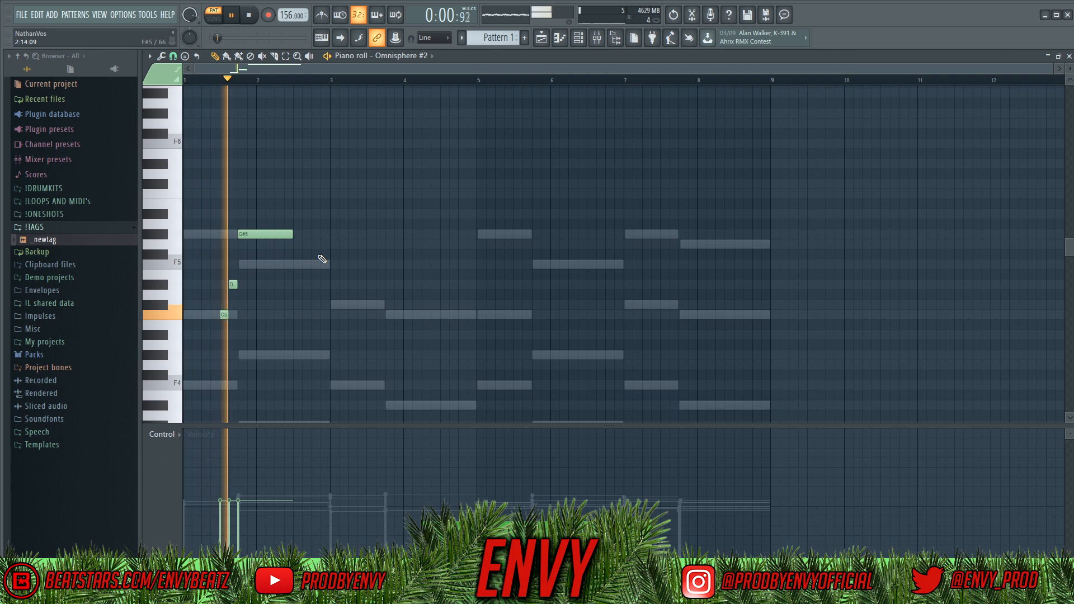
key("space")
- Add a run of short notes from step 9 of bar 2: C7, A#6, G#6, G6 and G#6
scroll(319, 258, "up", 3)
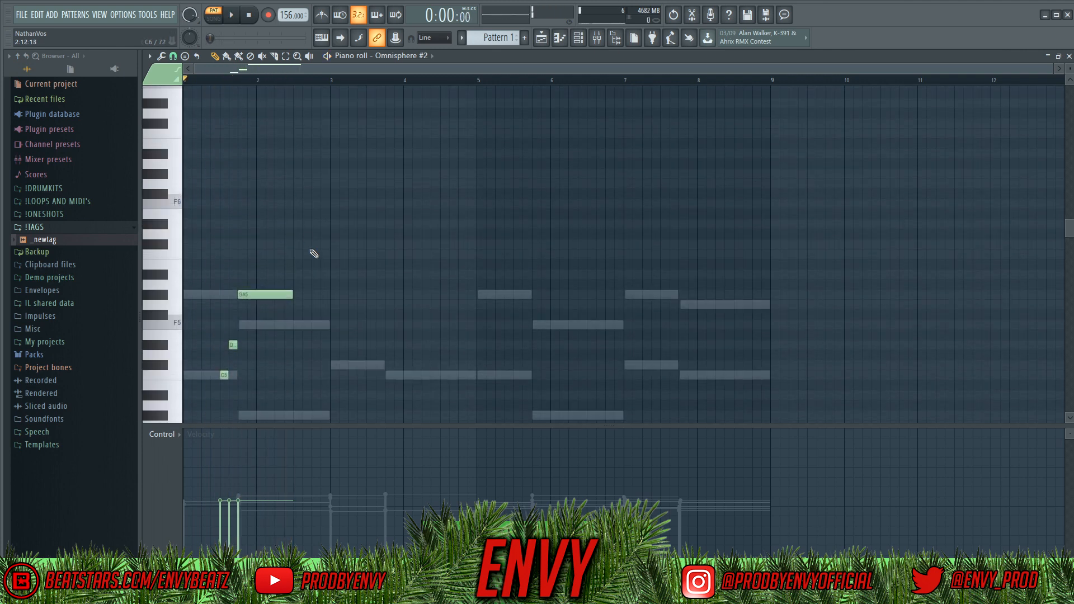
scroll(309, 247, "up", 1)
left_click(294, 234)
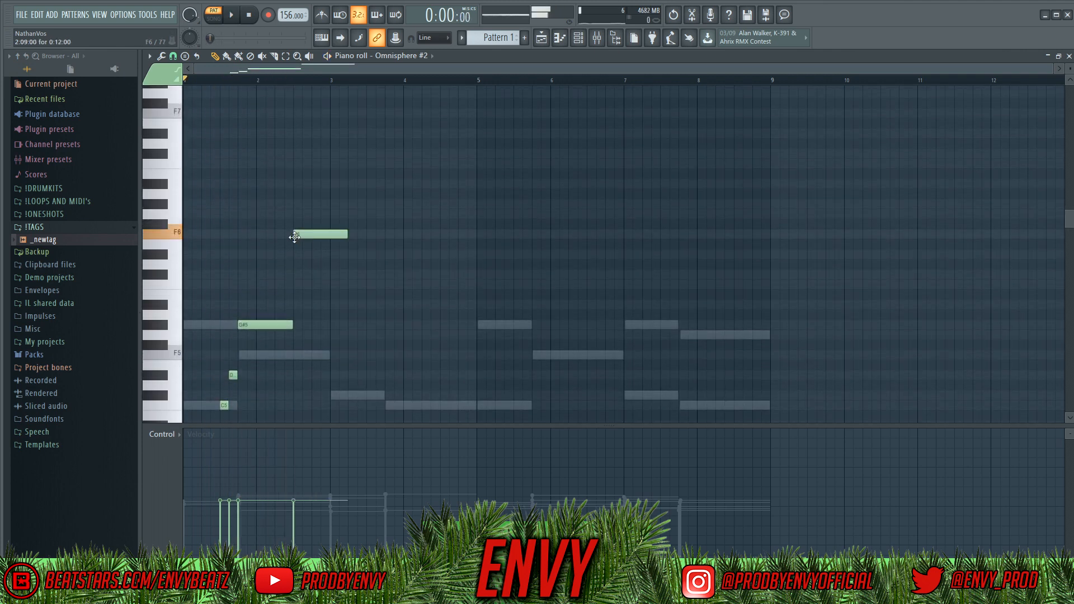
left_click(296, 203)
left_click(295, 163)
scroll(313, 168, "up", 2, "ctrl")
left_click_drag(347, 163, 302, 163)
left_click(304, 184)
mouse_move(347, 204)
left_mouse_down()
mouse_move(311, 203)
mouse_move(325, 219)
mouse_move(339, 204)
left_mouse_up()
left_click(314, 204)
left_click(321, 216)
left_click(325, 206)
- Place F6 at the start of bar 3, apply Quick legato to the run and play the melody
scroll(321, 213, "up", 2, "ctrl")
left_click_drag(301, 235, 425, 238)
left_click_drag(230, 251, 422, 153, "ctrl")
key("ctrl+l")
left_click(254, 236, "ctrl")
right_click(254, 205)
key("space")
scroll(385, 333, "down", 5, "ctrl")
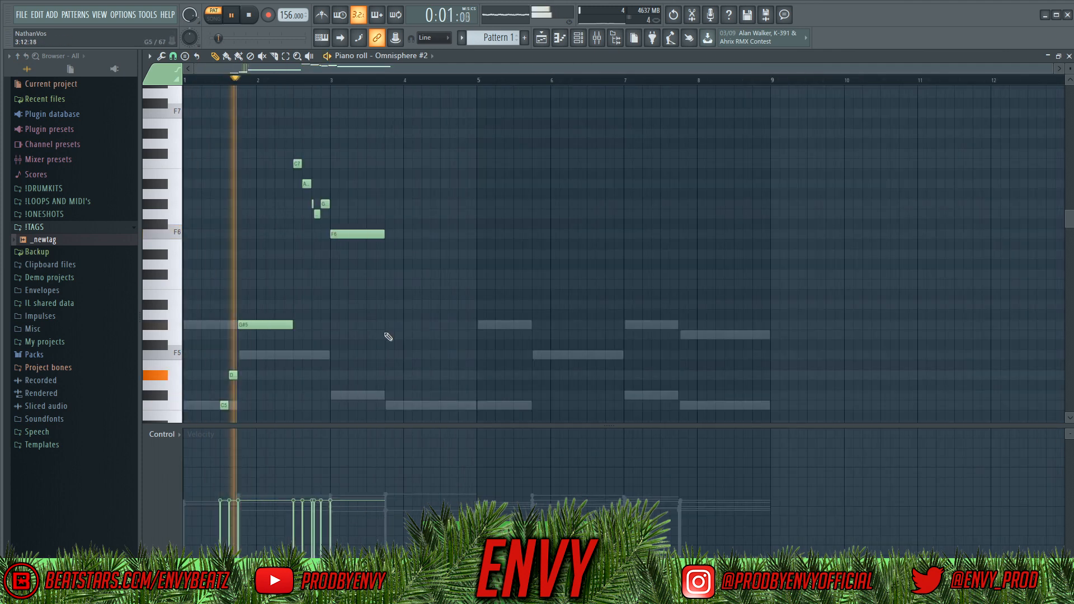
scroll(304, 276, "up", 2, "ctrl")
key("space")
- Lower the run's last short note to F6 and the note at the start of bar 3 to C6, checking in playback
scroll(347, 238, "up", 2, "ctrl")
left_click_drag(321, 207, 322, 238)
key("space")
left_click_drag(382, 237, 364, 284)
key("space")
key("space")
scroll(402, 299, "down", 3, "ctrl")
key("space")
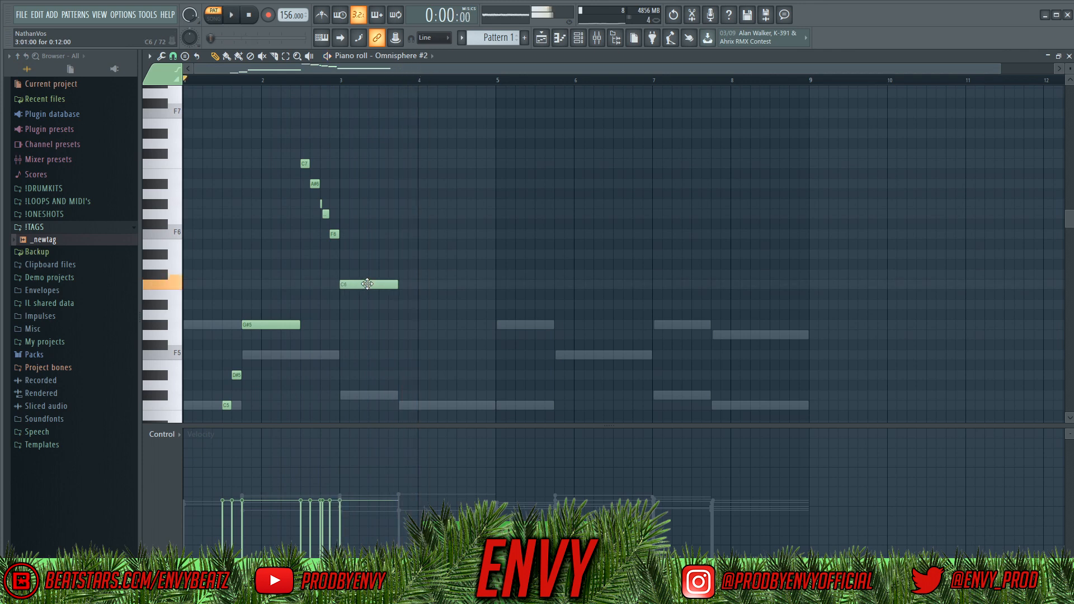
key("space")
- Raise the velocity of all the melody notes evenly and play them back
scroll(324, 284, "up", 3, "ctrl")
key("ctrl+a")
left_click(323, 284)
key("space")
- Continue the melody with C#6 at step 7 and C6 at step 13 of bar 3, and A#5 at the start of bar 4
left_click_drag(446, 263, 444, 284)
key("space")
left_click_drag(592, 274, 445, 286)
key("space")
left_click(523, 287)
mouse_move(569, 275)
left_mouse_down()
mouse_move(519, 275)
mouse_move(569, 285)
left_mouse_up()
left_click(571, 306)
key("space")
- End the phrase with G#5 at step 9 of bar 4, fit the A#5 before it to eight steps, and play it back
scroll(578, 361, "down", 4, "ctrl")
scroll(525, 350, "down", 2)
key("space")
left_click(451, 264)
key("space")
left_click_drag(430, 243, 440, 244)
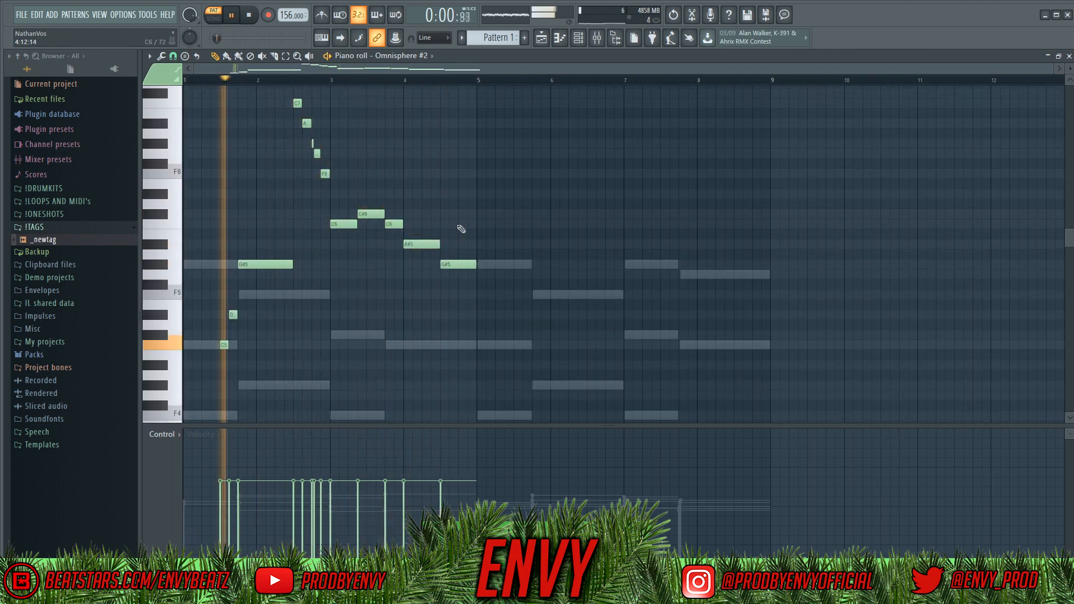
key("space")
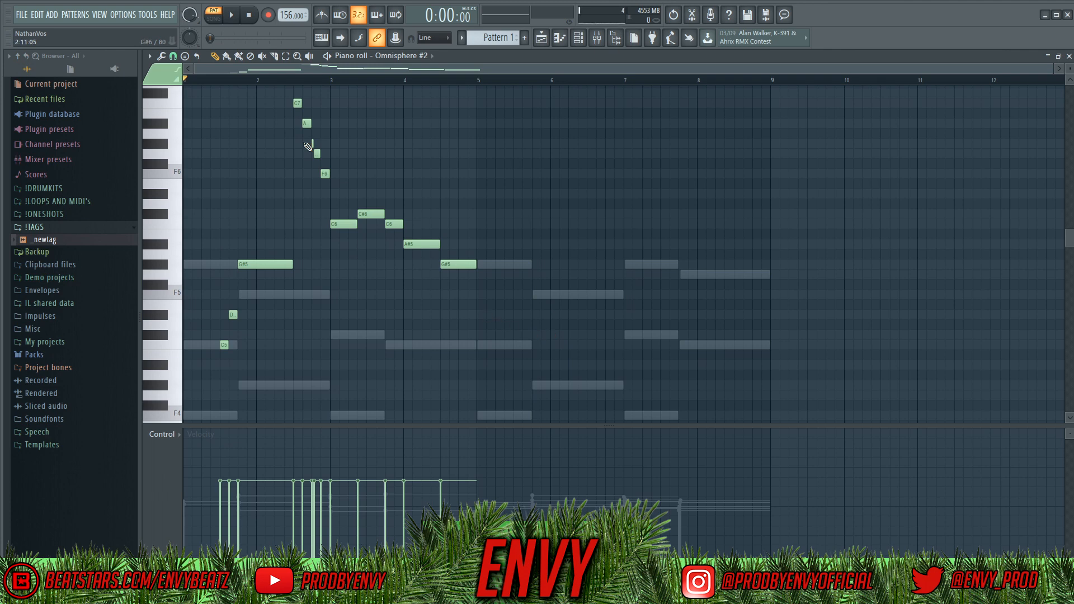
- Duplicate the four-bar melody into bars 5 to 8 and play the pattern
scroll(308, 147, "up", 4)
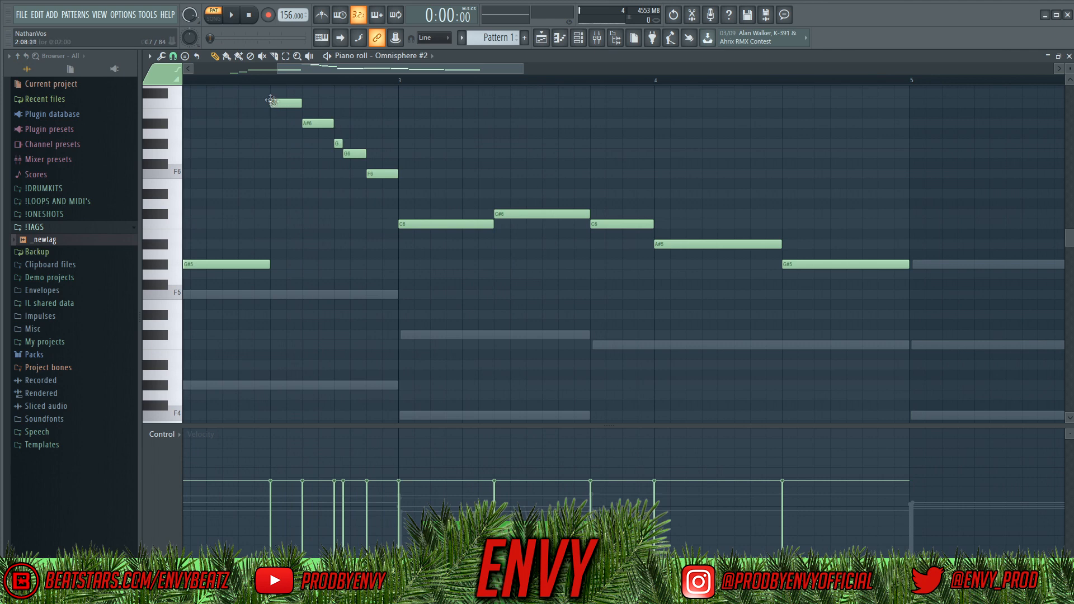
scroll(434, 192, "down", 5)
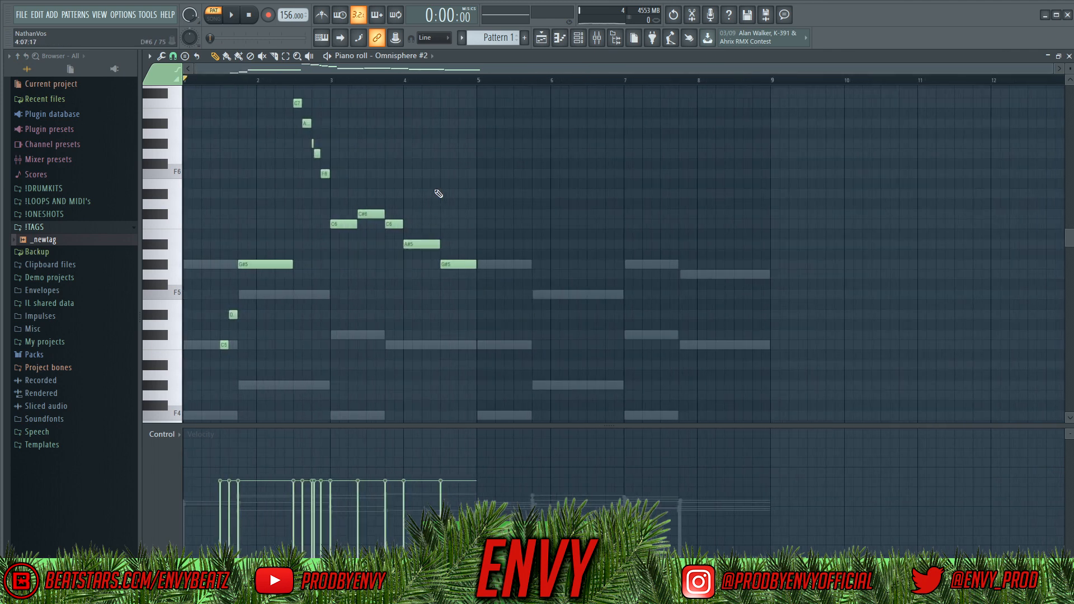
scroll(375, 286, "down", 3)
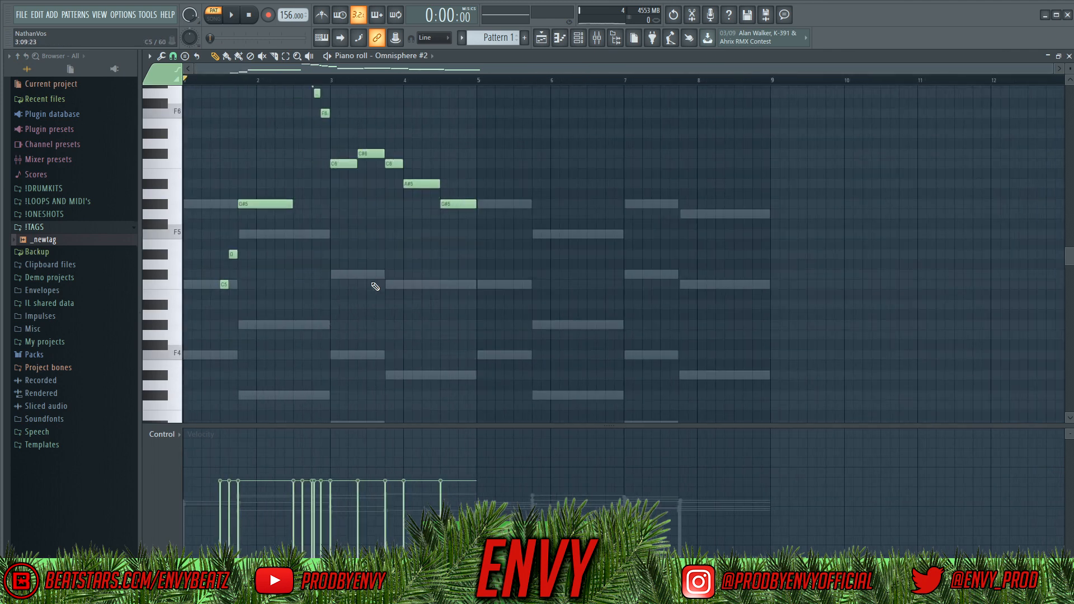
scroll(450, 280, "up", 3)
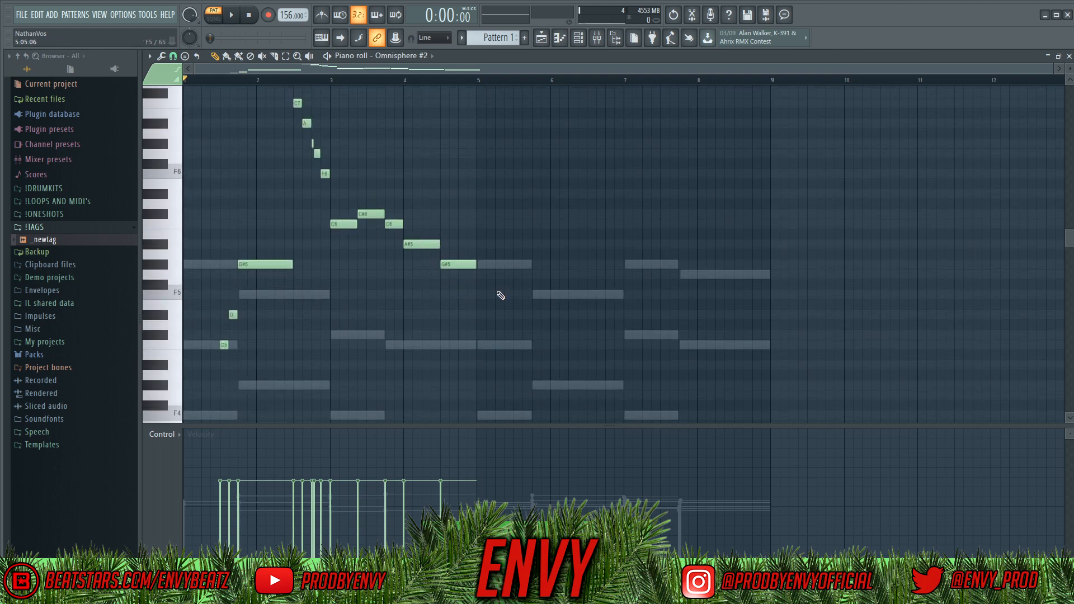
key("ctrl+b")
left_click_drag(529, 266, 562, 267)
key("ctrl+d")
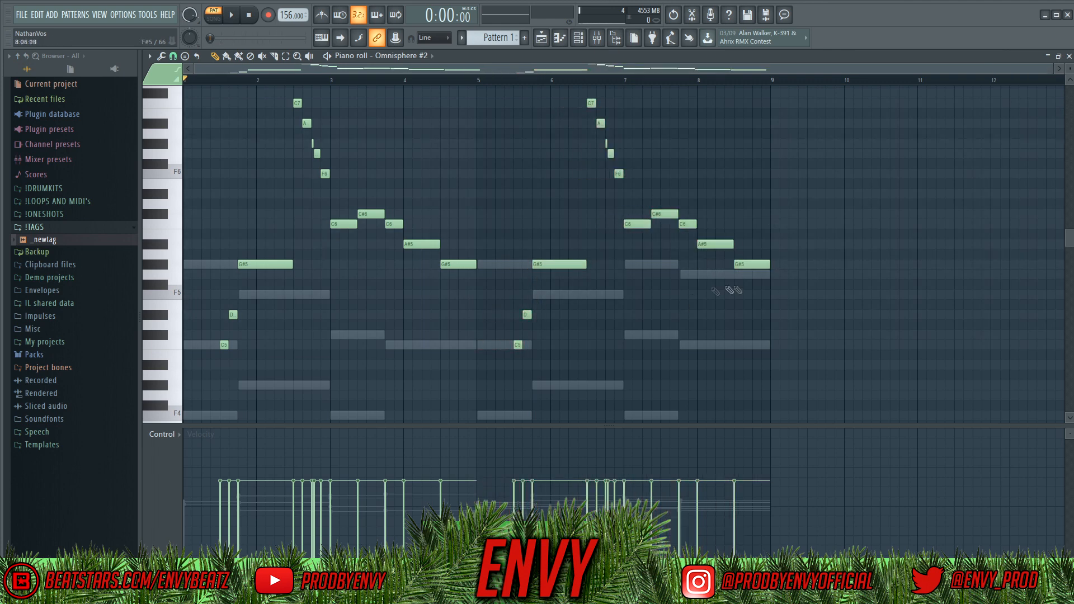
scroll(631, 147, "up", 2)
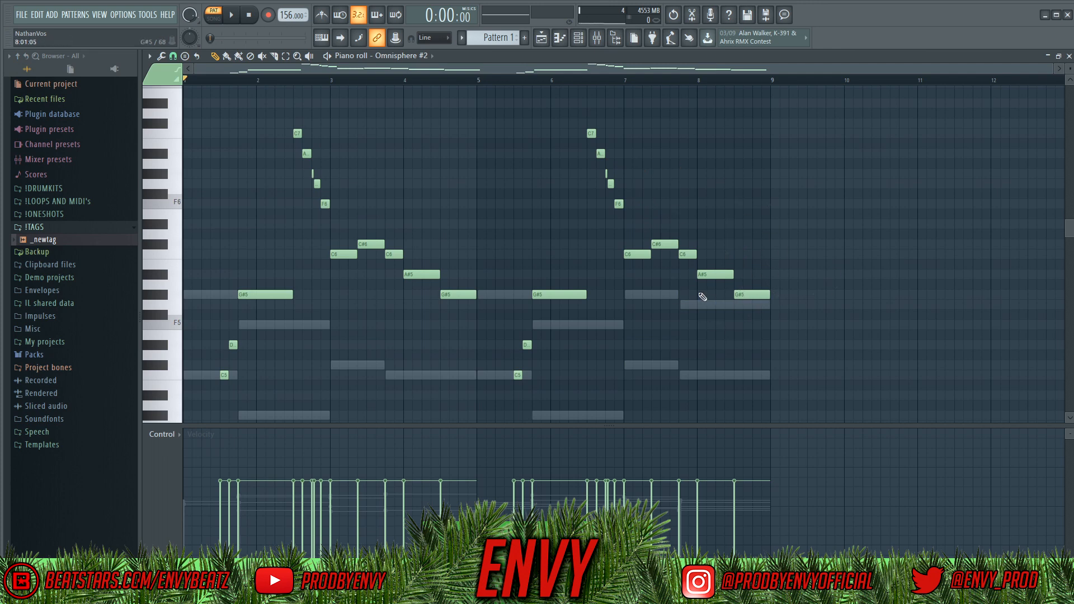
left_click_drag(427, 292, 503, 315)
key("space")
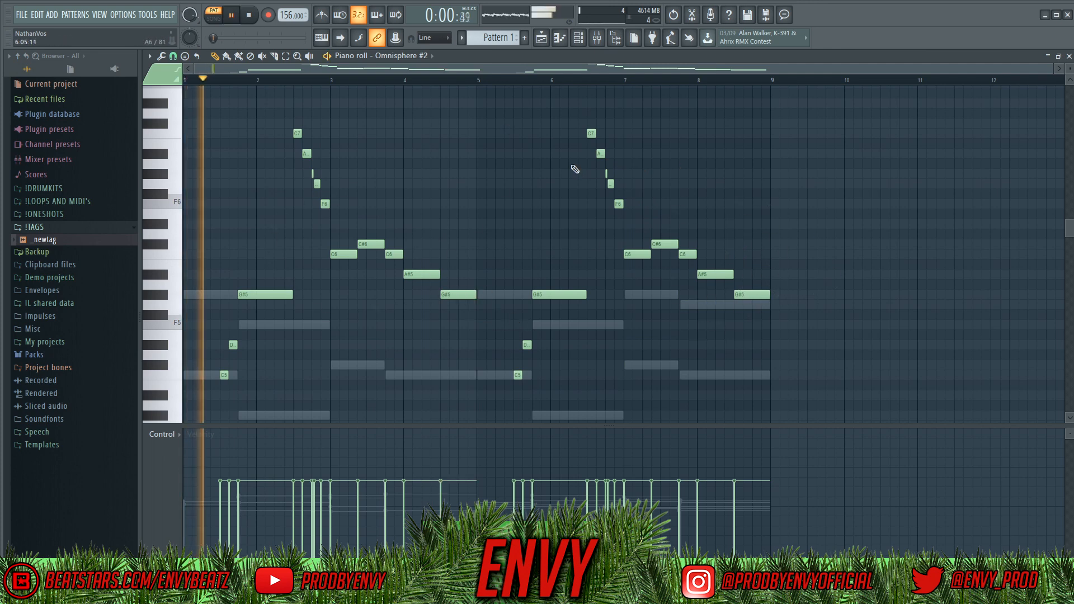
- Vary the repeat with C6 at step 13 of bar 5 and a legato G#5 at the start of bar 6, playing from bar 5
left_click(477, 82)
scroll(727, 330, "up", 2)
key("space")
mouse_move(386, 293)
left_mouse_down()
mouse_move(386, 254)
mouse_move(380, 295)
mouse_move(422, 246)
left_mouse_up()
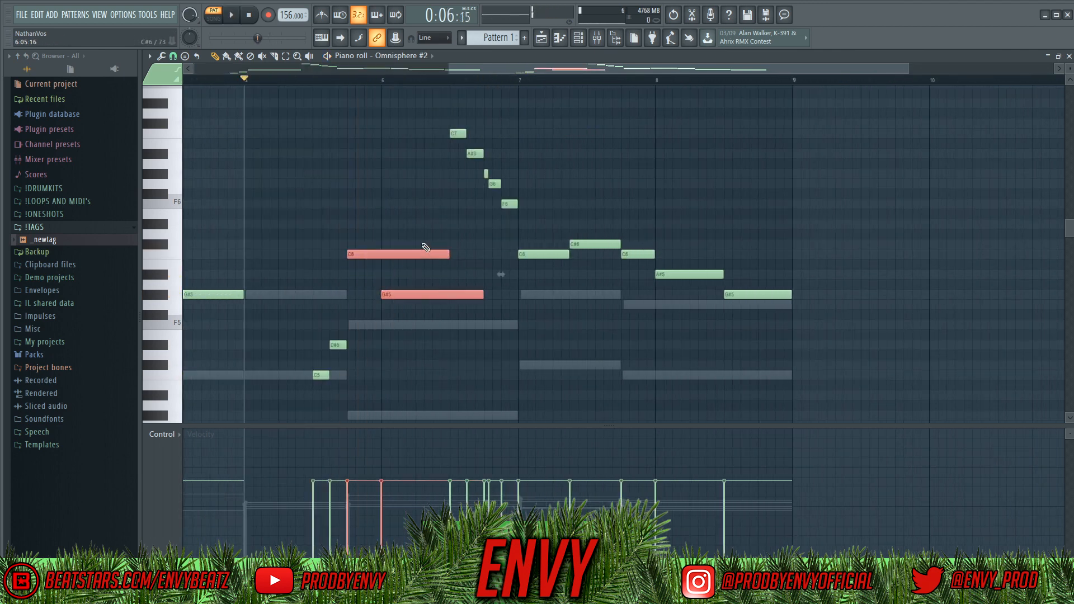
key("ctrl+l")
key("space")
key("ctrl+d")
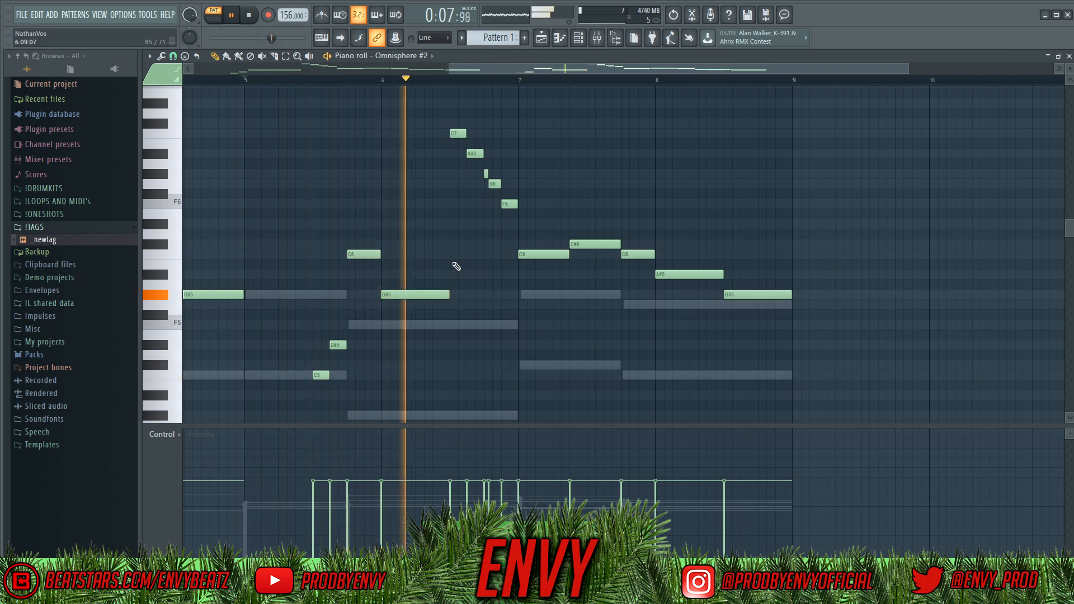
key("space")
key("space")
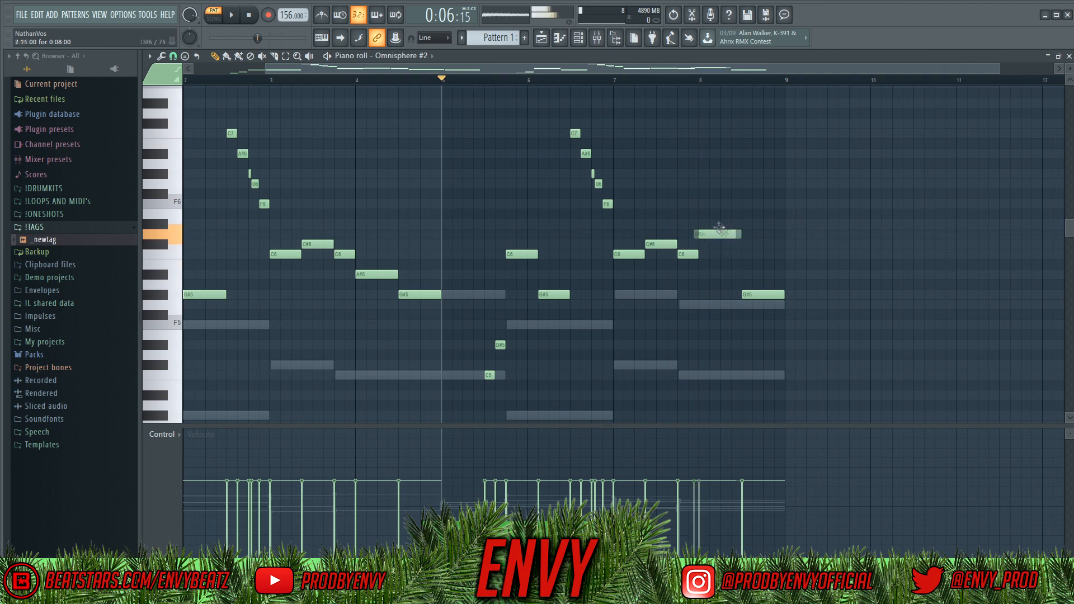
- Replace bar 8's A#5 with a rising legato run of C#6, D#6, G6 and G#6, and play it back
left_click_drag(718, 227, 730, 217)
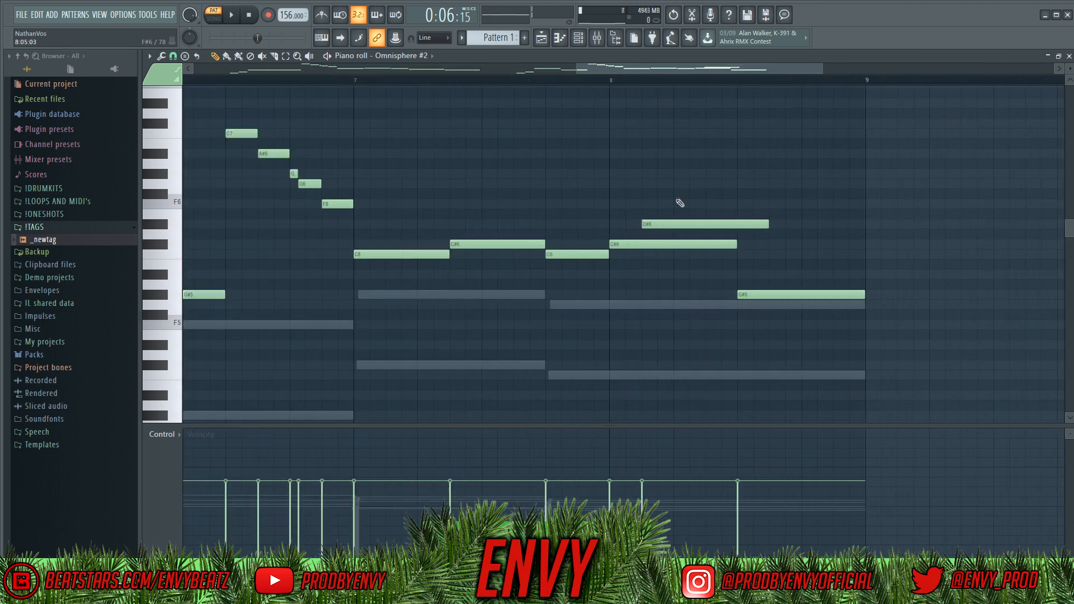
left_click(682, 184)
left_click(698, 173)
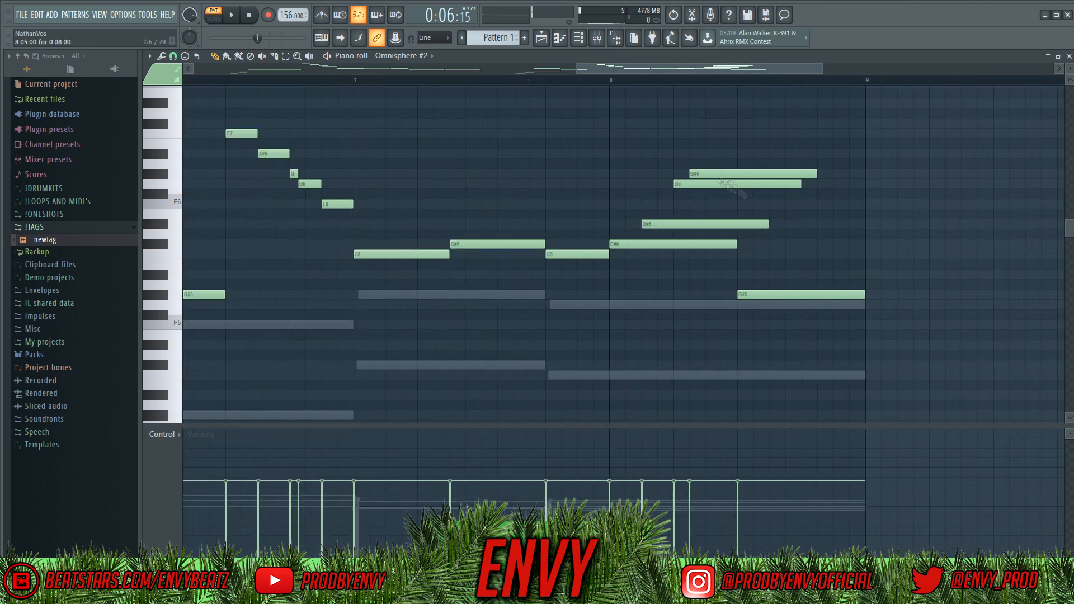
left_click_drag(726, 252, 773, 120)
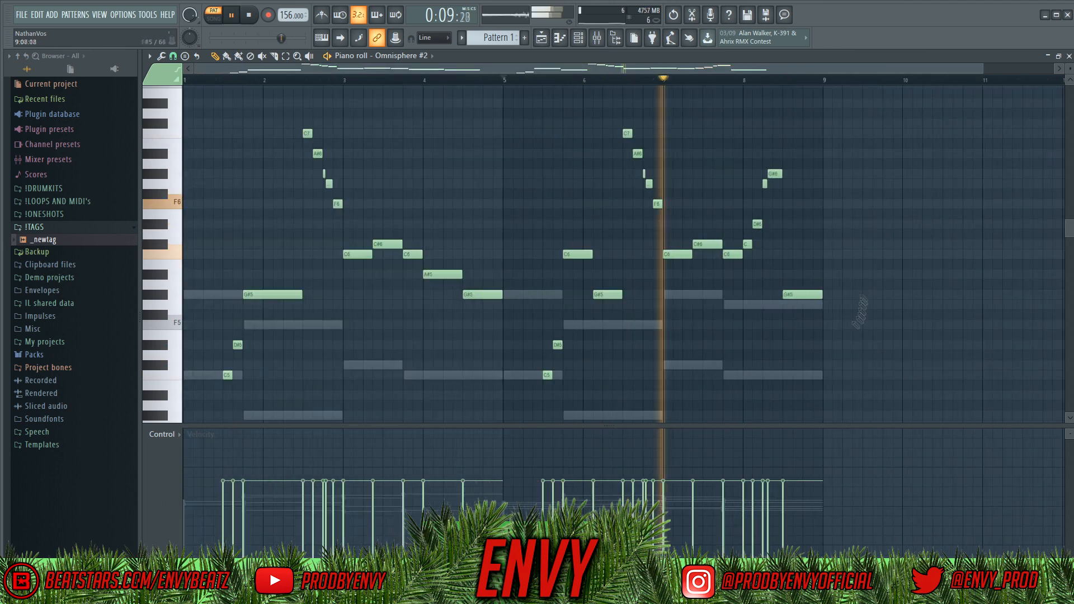
- Replace bar 8's closing G#5 with a short legato run descending from A#6 through G#6, and play it back
key("space")
left_click_drag(804, 296, 798, 155)
scroll(797, 158, "up", 3)
left_click(796, 174)
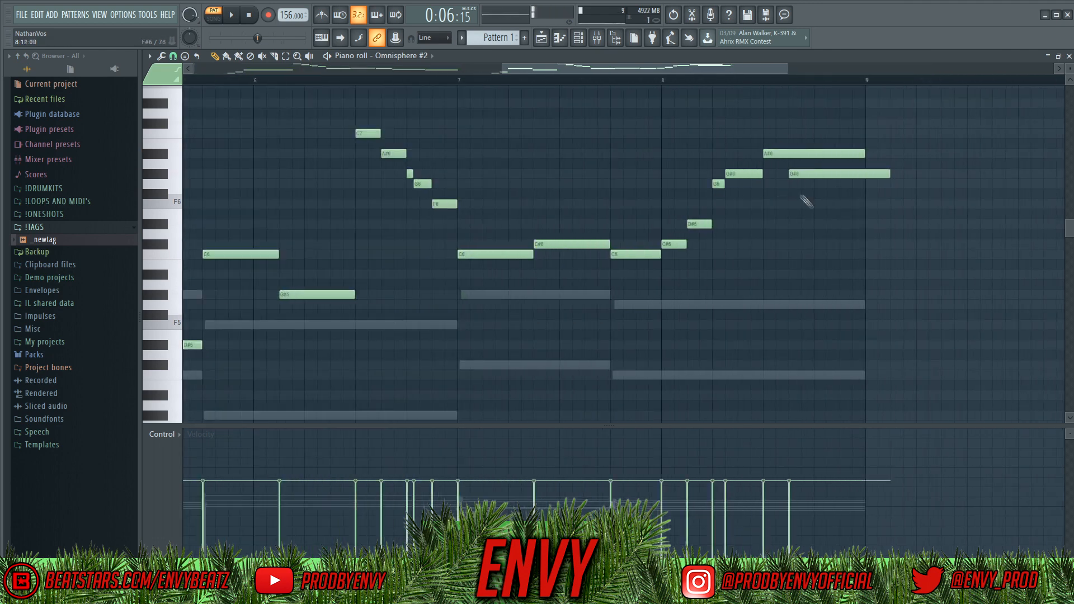
left_click(816, 205)
left_click(823, 241)
left_click_drag(819, 241, 851, 245)
left_click_drag(848, 265, 827, 155)
key("ctrl+l")
key("space")
- End bar 8's descending run on F6 and D#6 and play the pattern
left_click(895, 199, "ctrl")
left_click_drag(939, 244, 906, 223)
scroll(956, 244, "down", 3)
key("space")
left_click(906, 244)
key("space")
left_click(814, 80)
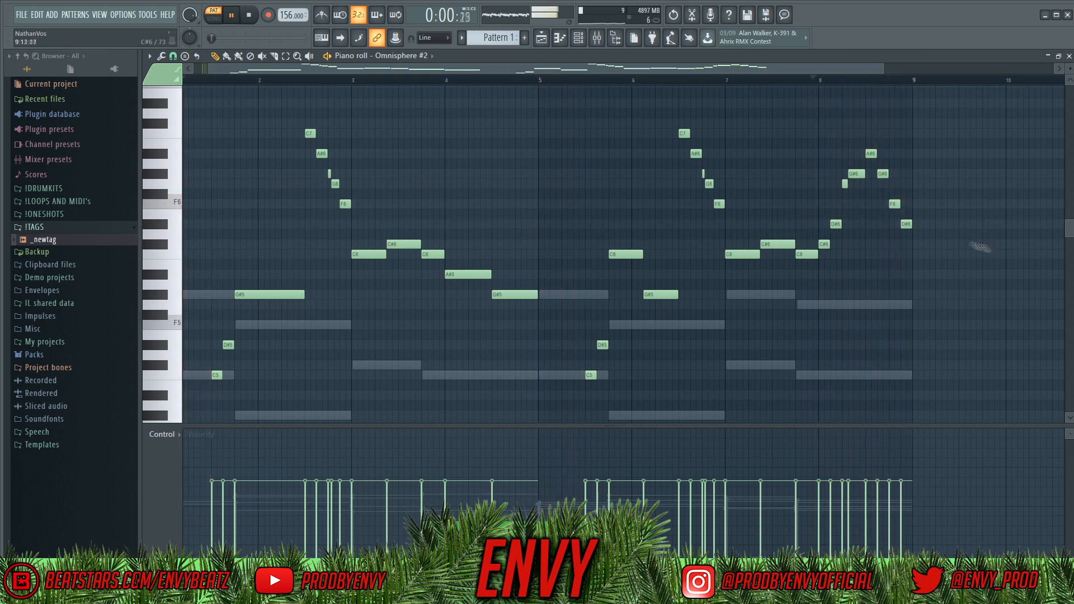
- Randomize the melody's note velocities and adjust their overall level with level scaling, checking the result in playback
key("space")
scroll(917, 313, "down", 2)
key("alt+r")
left_click(595, 401)
key("alt+x")
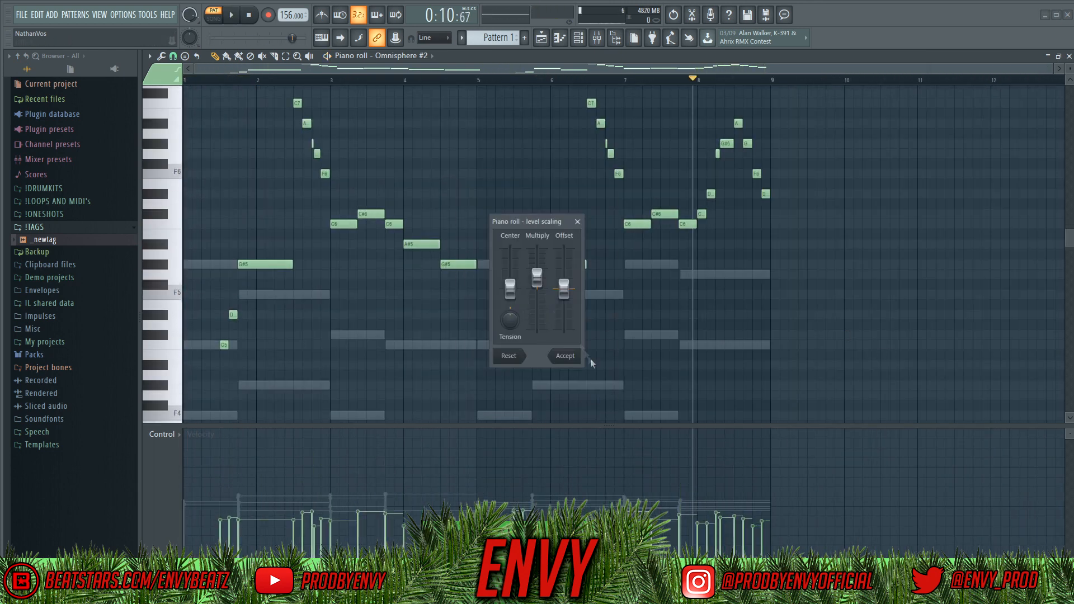
left_click(565, 355)
key("space")
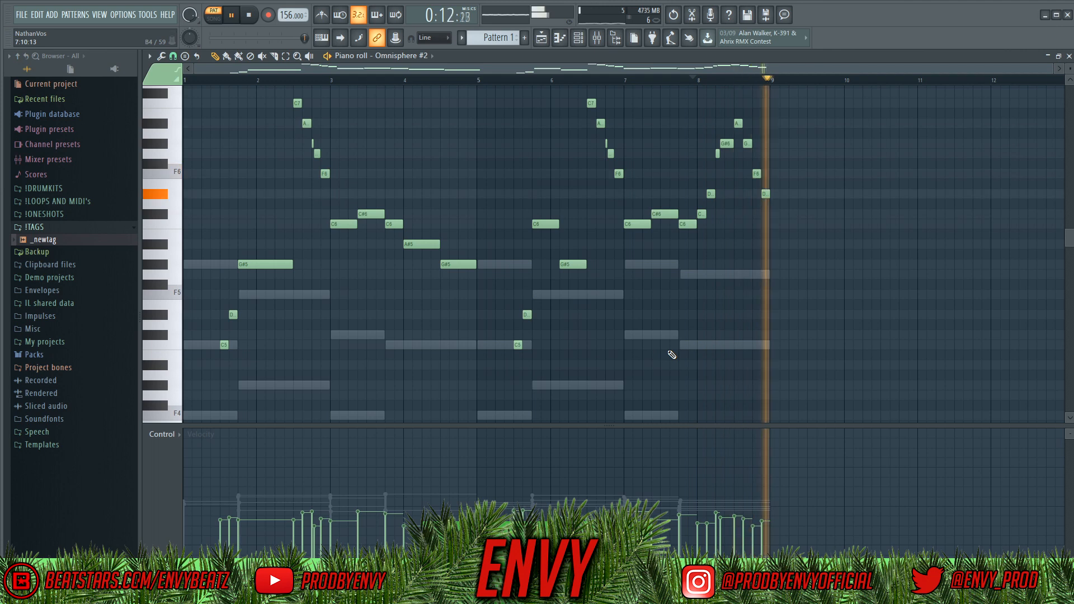
key("ctrl+a")
key("ctrl+d")
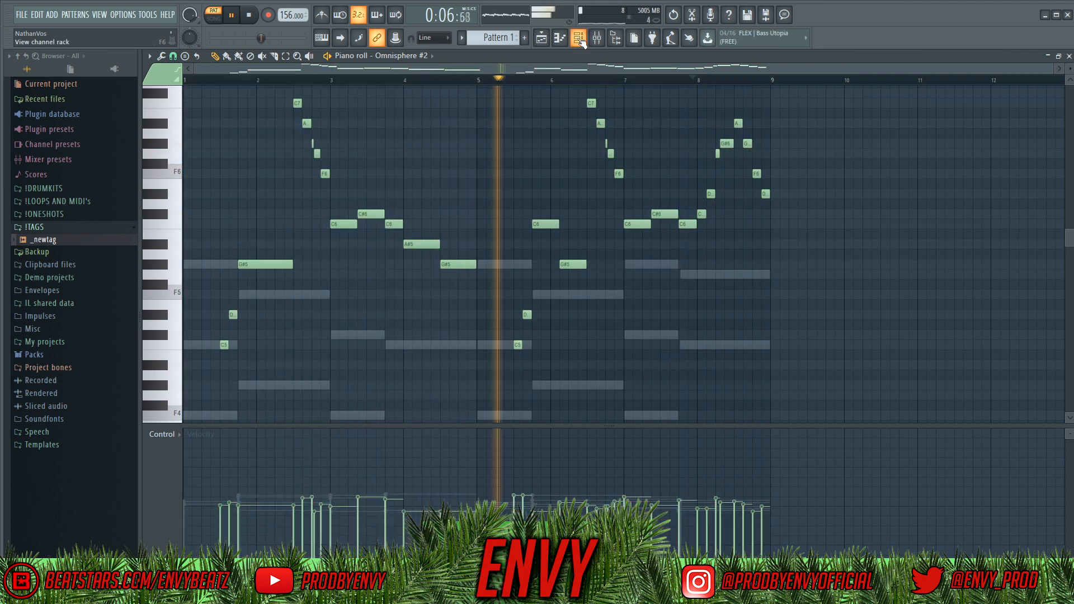
key("space")
- Copy the chord notes from the first Omnisphere channel in the channel rack
key("F6")
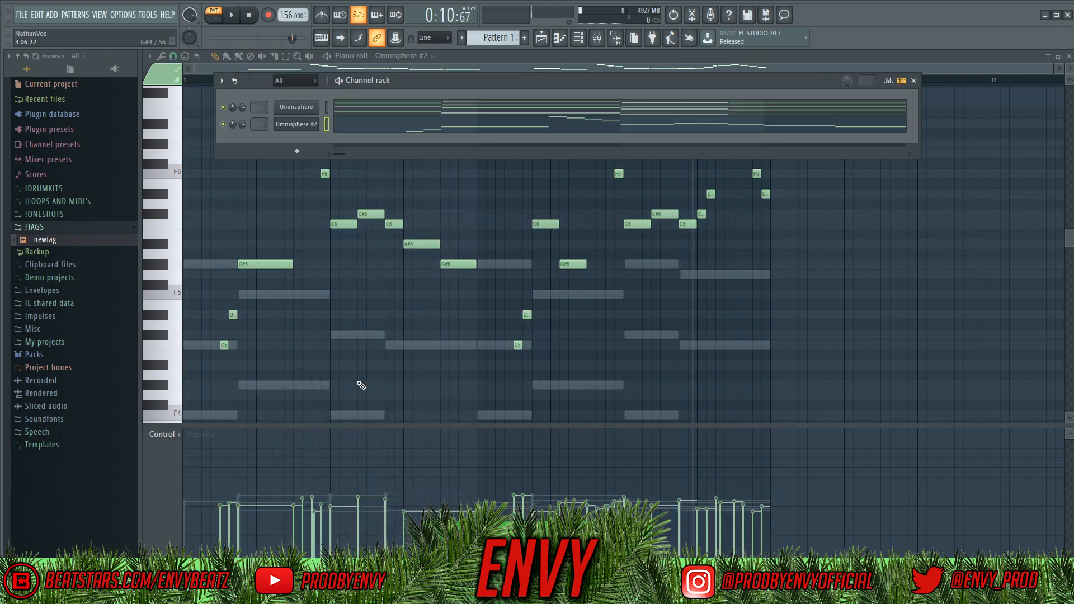
right_click(304, 109)
left_click(435, 118)
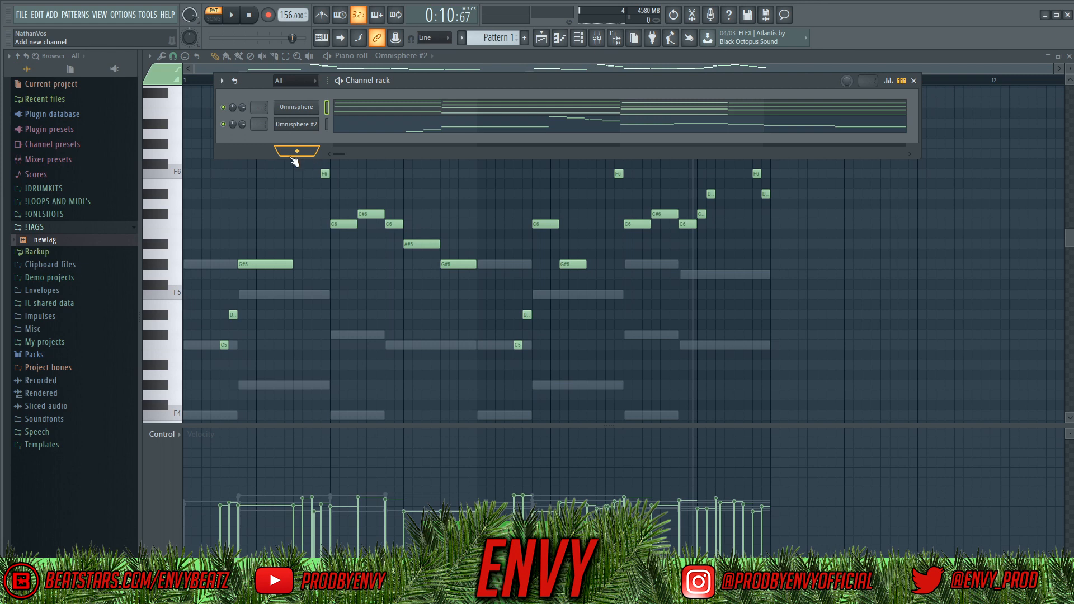
- Browse the !ONESHOTS folder and open the Based1 & Pilgri..ic one shot kit
left_click(78, 189)
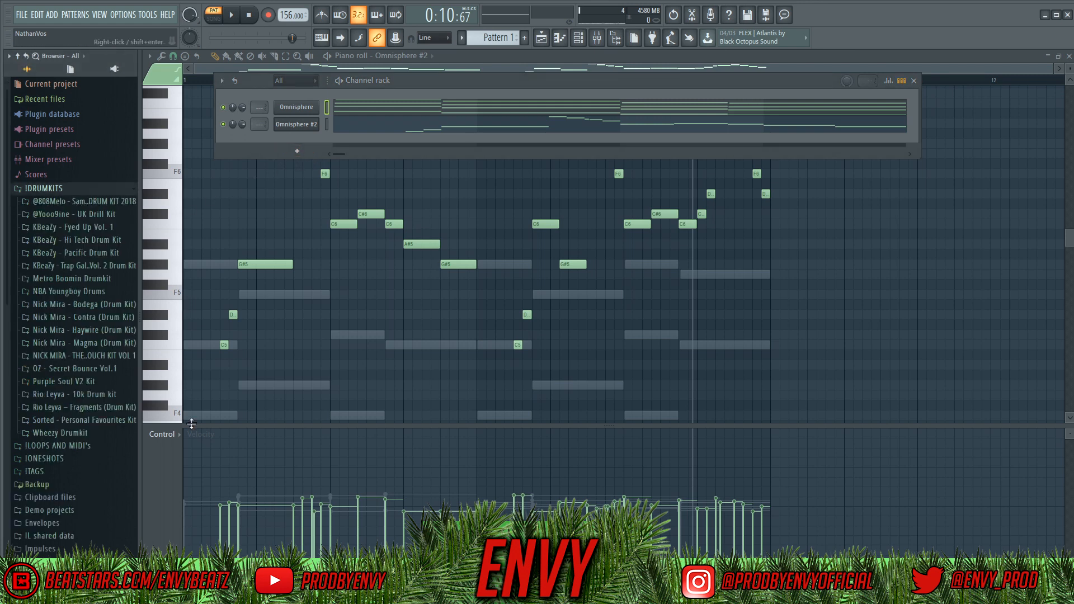
left_click(77, 457)
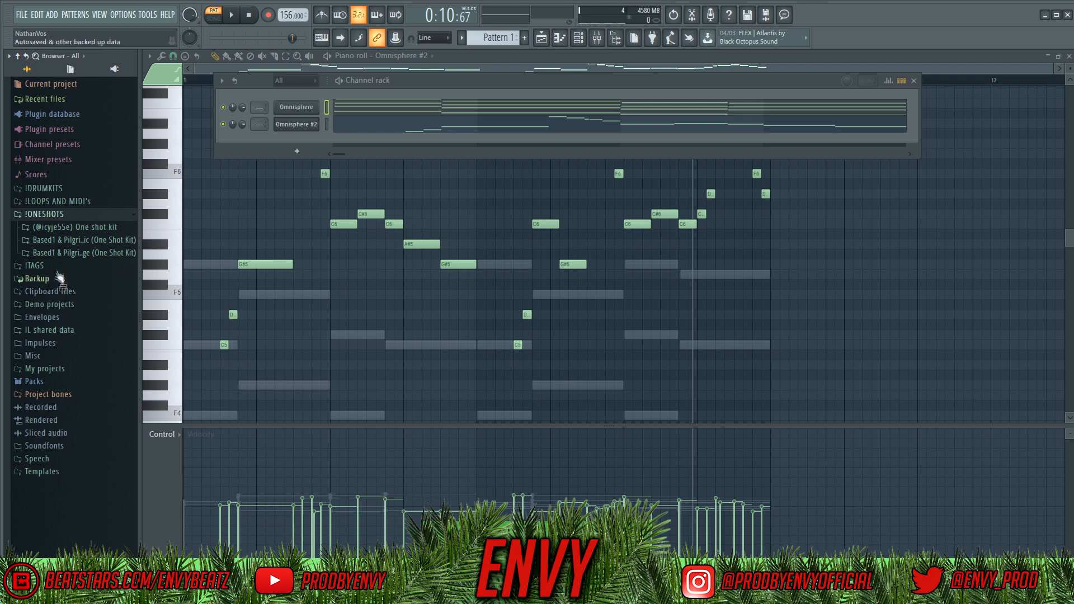
left_click(66, 245)
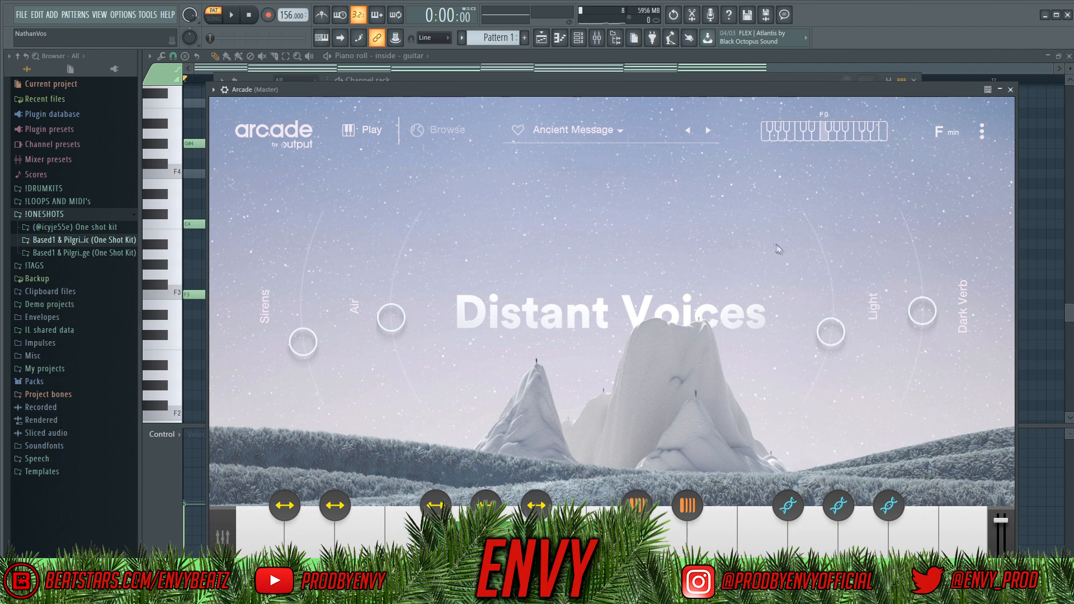
- On the Arcade channel, place a one-bar E4 in bar 5 and a one-bar A4 in bar 6, and play it back
left_click_drag(649, 93, 584, 247)
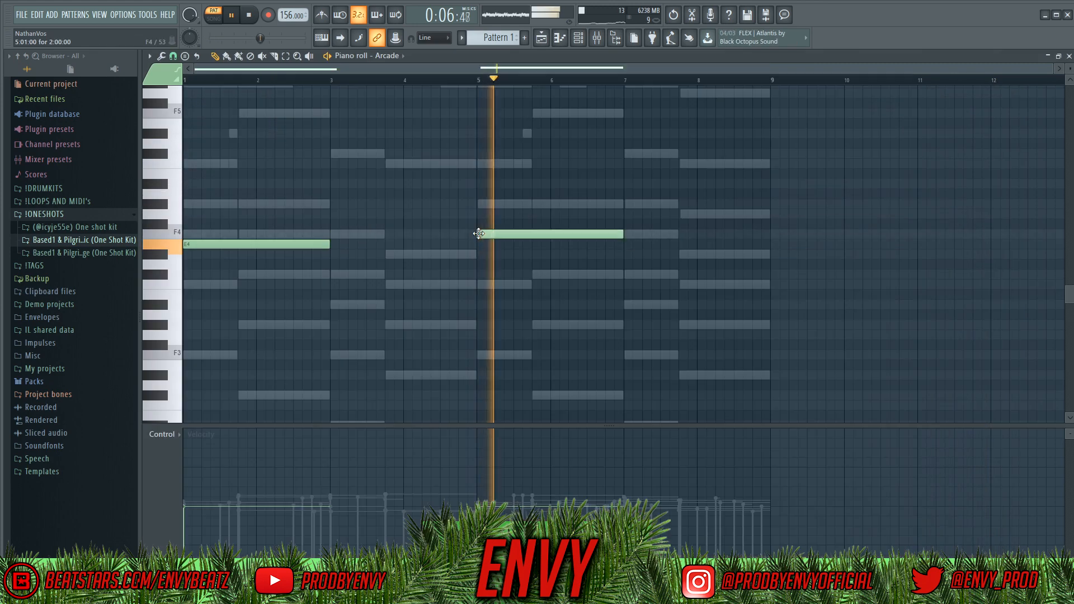
key("space")
left_click_drag(622, 244, 551, 245)
left_click(553, 203)
mouse_move(549, 195)
left_mouse_down()
mouse_move(548, 117)
mouse_move(549, 193)
mouse_move(549, 181)
left_mouse_up()
key("space")
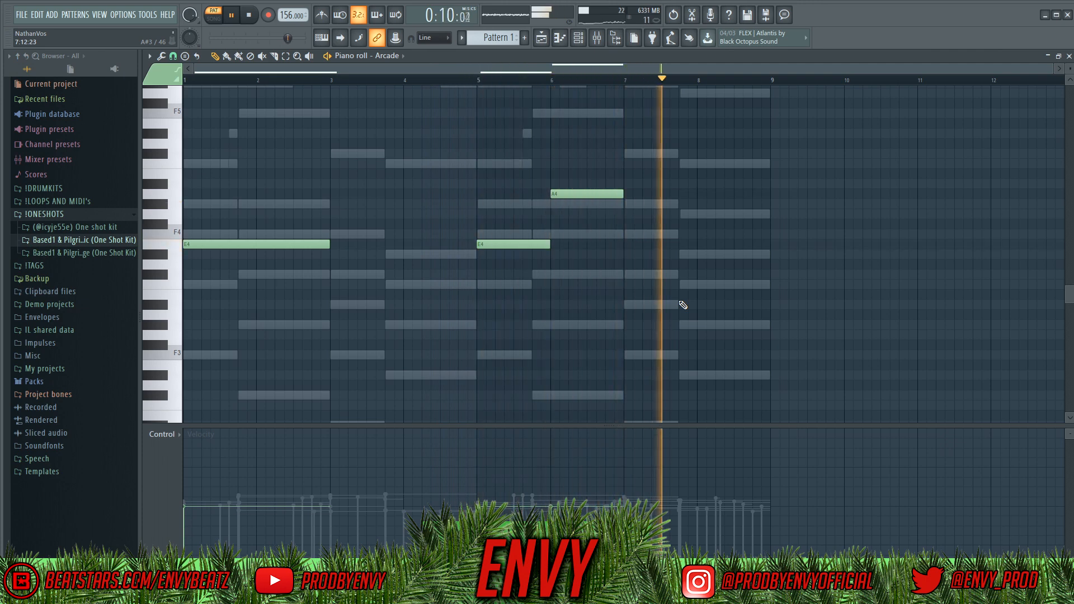
key("ctrl+a")
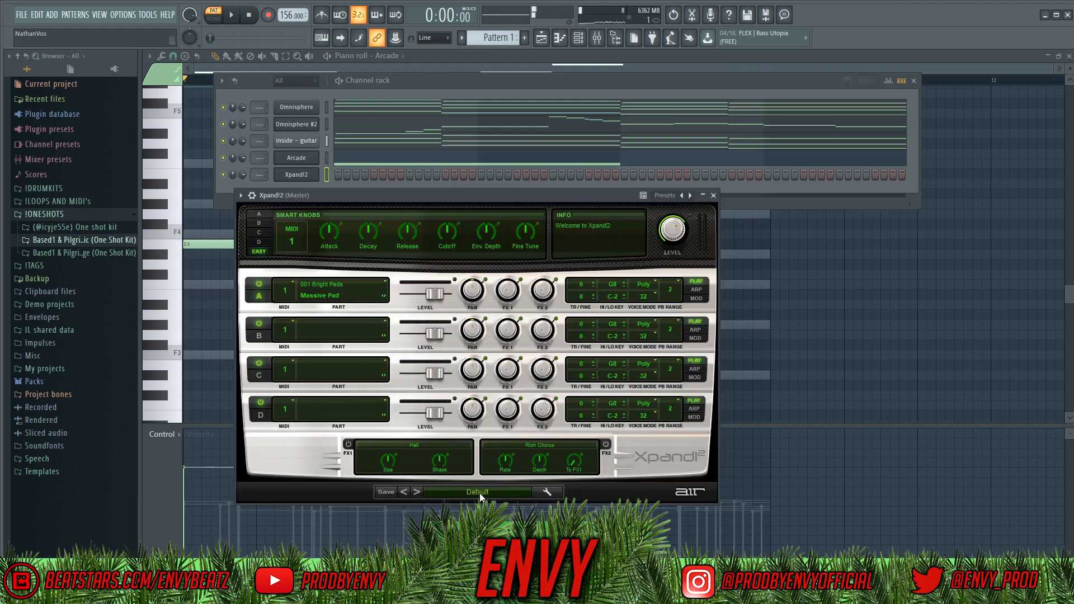
- Load the bass preset +06 Sequence Me in Xpand!2 and open that channel's piano roll
left_click(478, 492)
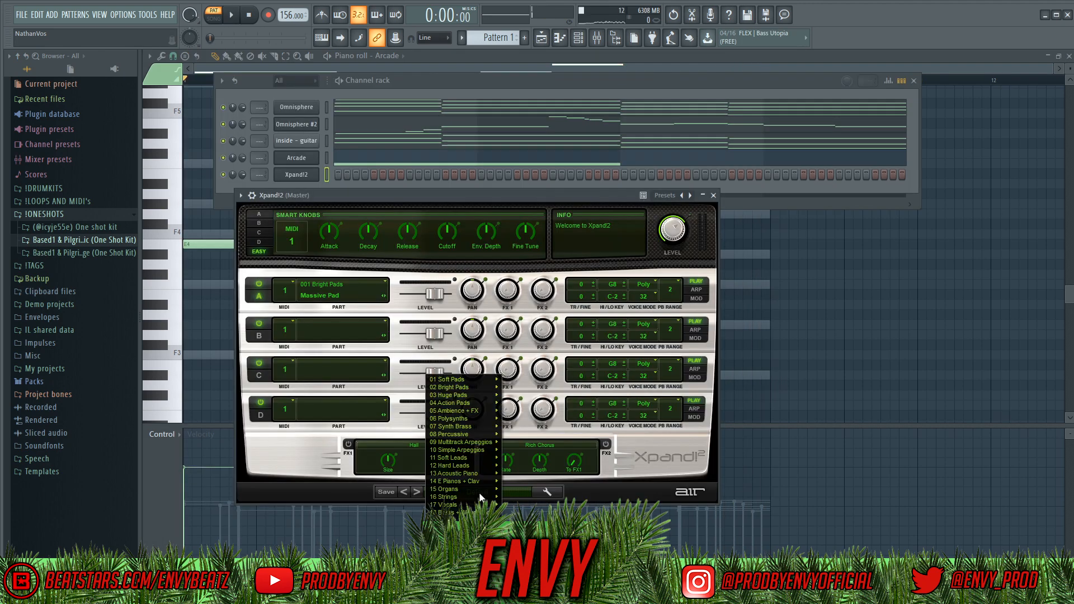
mouse_move(471, 505)
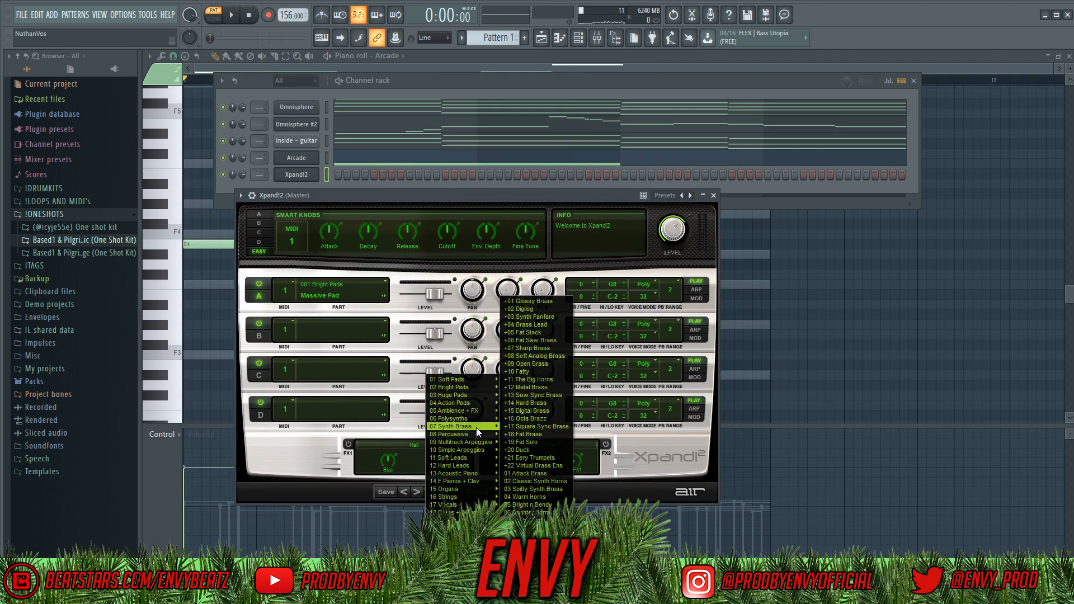
mouse_move(465, 543)
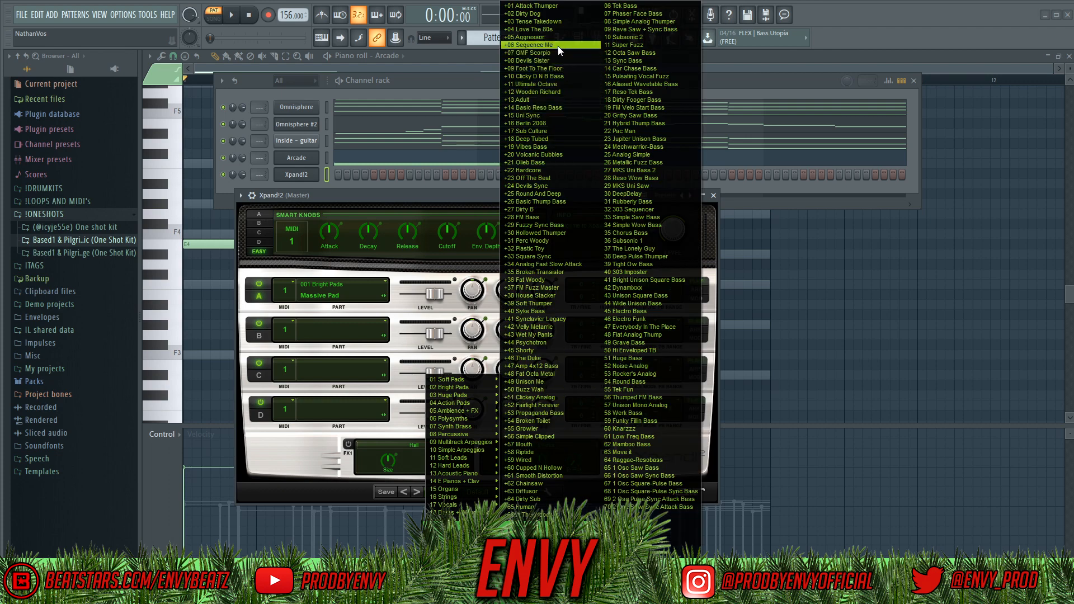
right_click(317, 170)
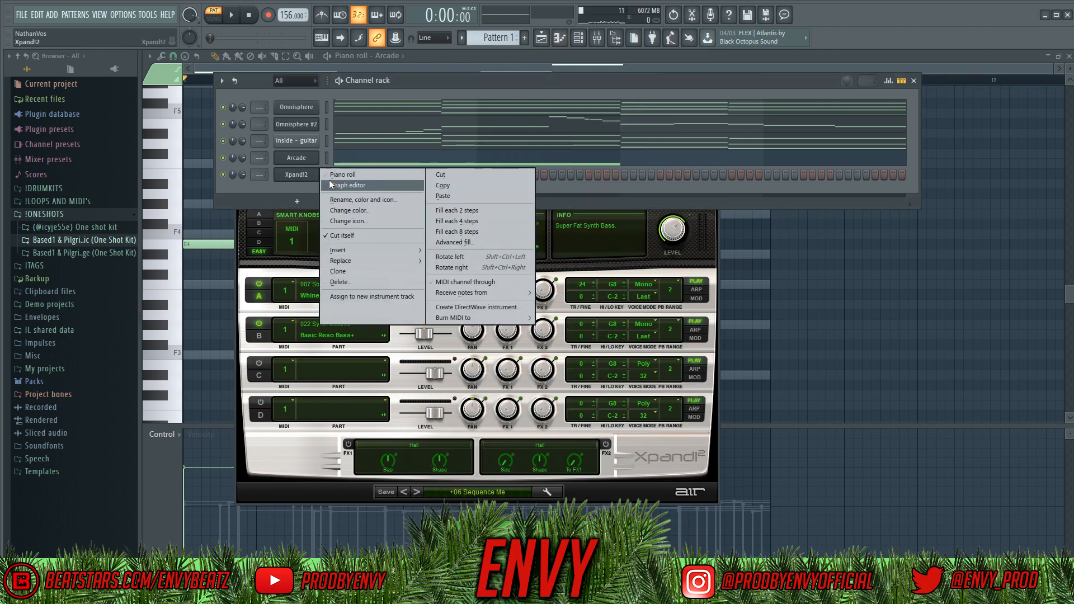
left_click(331, 176)
scroll(356, 313, "down", 3)
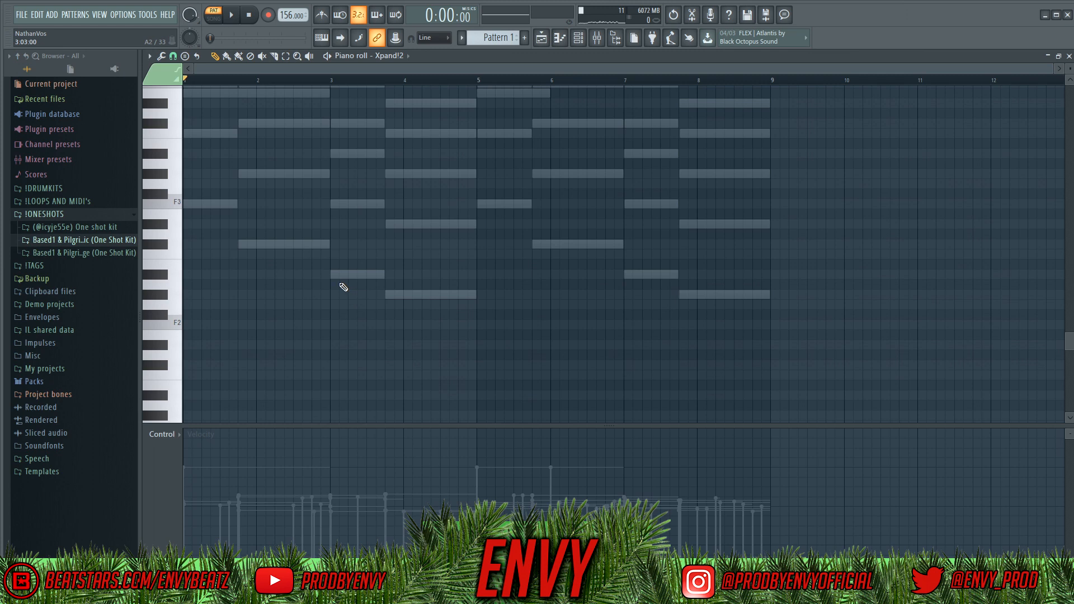
scroll(302, 261, "up", 3)
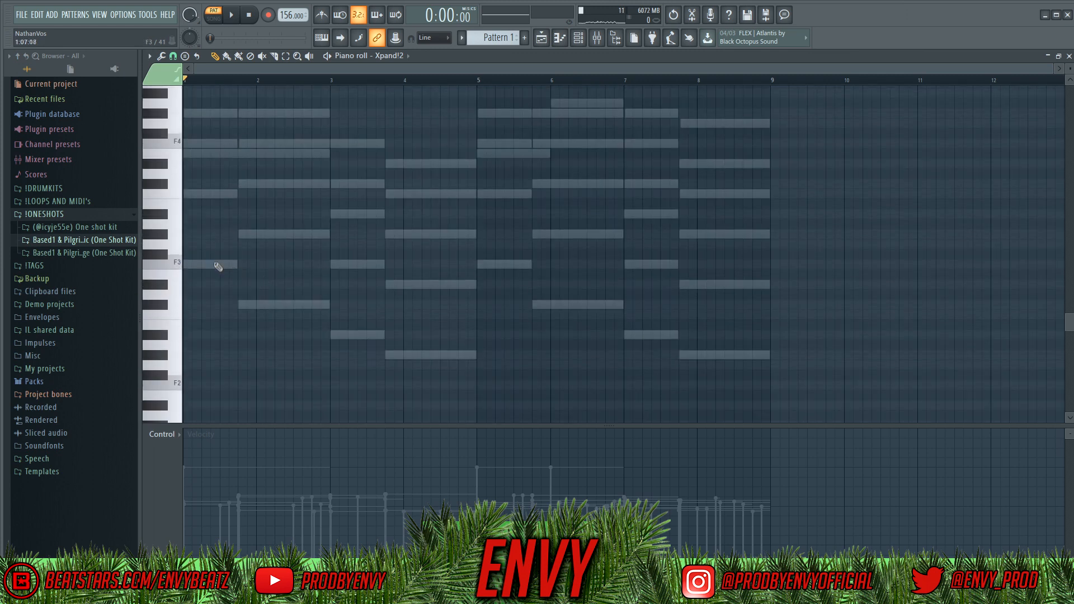
- Enter legato bass notes F3, C#3, A#2 and G#2 across bars 1 to 4, following the chord lengths
left_click(195, 265)
left_click(241, 305)
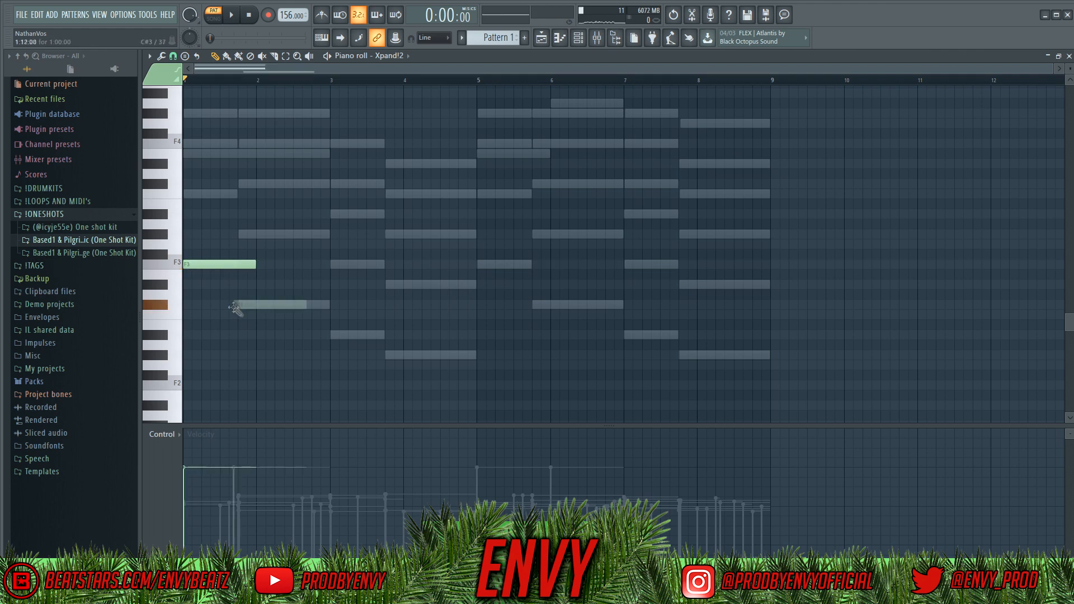
left_click(335, 335)
left_click(390, 355)
key("ctrl+l")
left_click_drag(456, 355, 476, 356)
- Duplicate the bassline into bars 5 to 8 at full velocity and transpose it up one octave during playback
key("ctrl+b")
key("space")
key("ctrl+d")
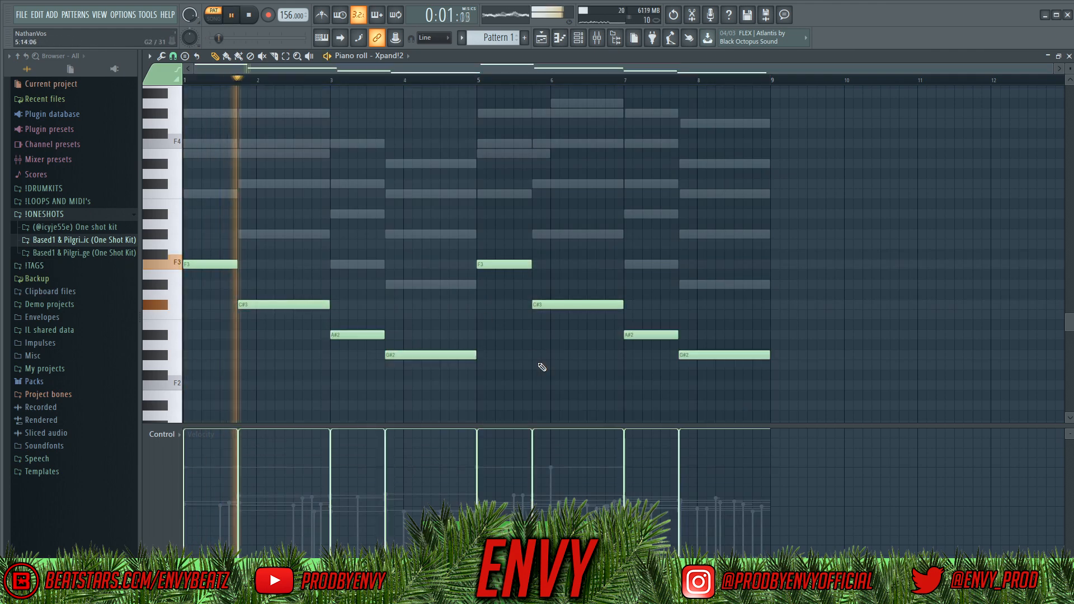
key("ctrl+Up")
scroll(541, 365, "up", 6)
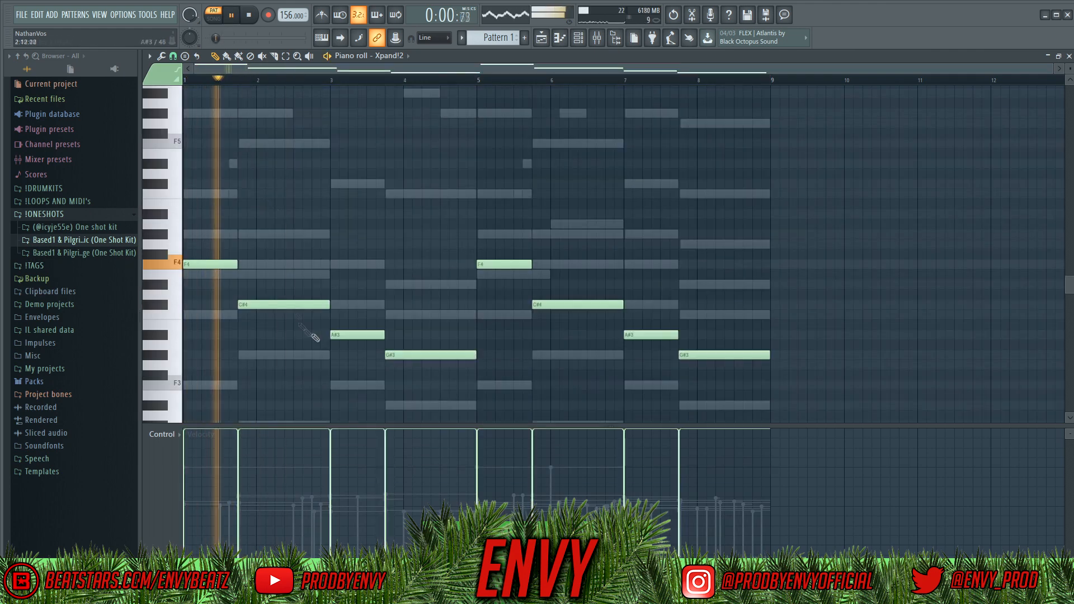
- Shorten bar 1's F4 and follow it with short legato notes A#4 and G4
left_click_drag(236, 263, 226, 264)
left_click(223, 235)
left_click(232, 244)
left_click_drag(226, 264, 223, 214)
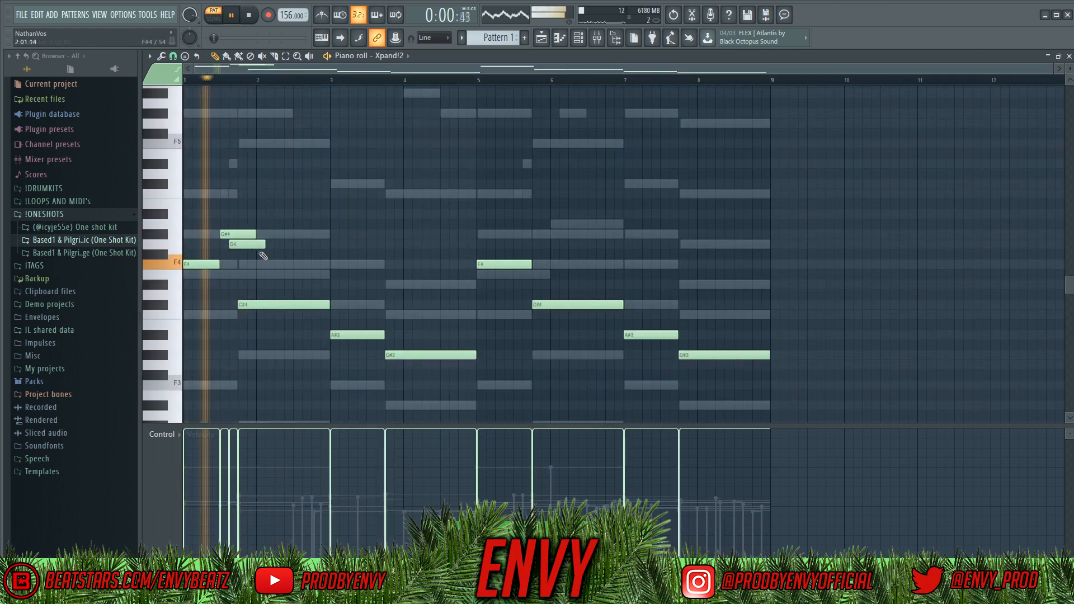
key("ctrl+l")
- Raise the short G4 at the end of the first F4 phrase to G#4 and play it back
key("space")
key("space")
key("space")
key("space")
key("space")
left_click_drag(233, 245, 233, 234)
key("space")
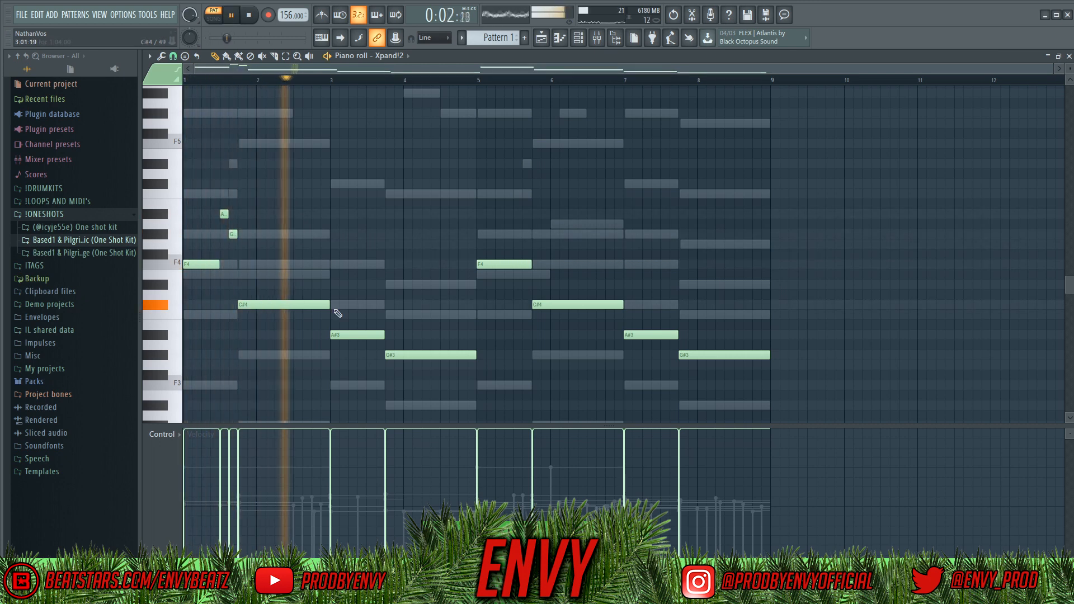
- Shorten the first C#4 and fill the rest of bar 2 with two short legato notes, starting on F4
key("space")
left_click_drag(329, 304, 293, 305)
left_click(297, 285)
left_click(315, 264)
key("space")
mouse_move(291, 255)
left_mouse_down()
mouse_move(340, 291)
mouse_move(304, 273)
mouse_move(301, 285)
mouse_move(302, 264)
left_mouse_up()
key("ctrl+l")
key("ctrl+d")
- Raise the last short note of bar 2 to G4 and play the bassline
key("space")
key("space")
key("space")
left_click_drag(320, 264, 321, 245)
key("space")
key("space")
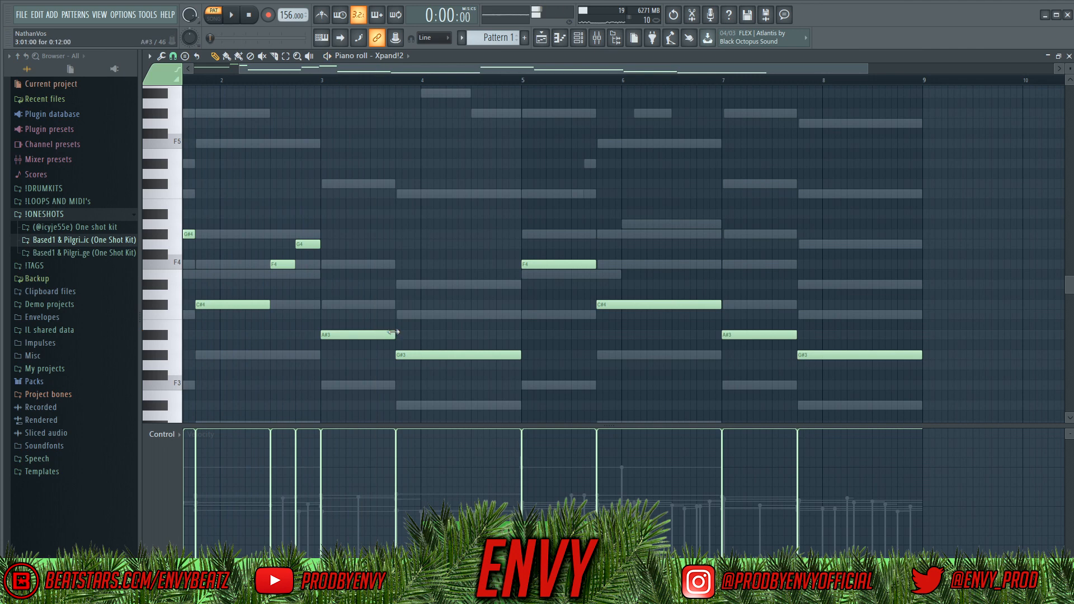
left_click_drag(406, 285, 382, 285)
left_click(404, 274, "ctrl")
key("space")
scroll(401, 275, "down", 2)
key("space")
right_click(381, 315)
key("space")
left_click_drag(356, 335, 384, 336)
- Shorten bar 4's G#3 and finish the bar with short notes A#3 and C4
left_click_drag(475, 359, 442, 358)
left_click(444, 336)
left_click(463, 314)
left_click_drag(435, 302, 506, 342)
left_click_drag(511, 314, 476, 314)
- Replace the bass notes in bars 5 to 8 with a duplicate of the first four bars and play it
left_click_drag(486, 246, 727, 385)
key("Delete")
key("ctrl+b")
key("space")
- Rework bar 5 into an octave jump of short F4, F5 and F4 notes, and play it back
left_click_drag(517, 214, 531, 143)
key("space")
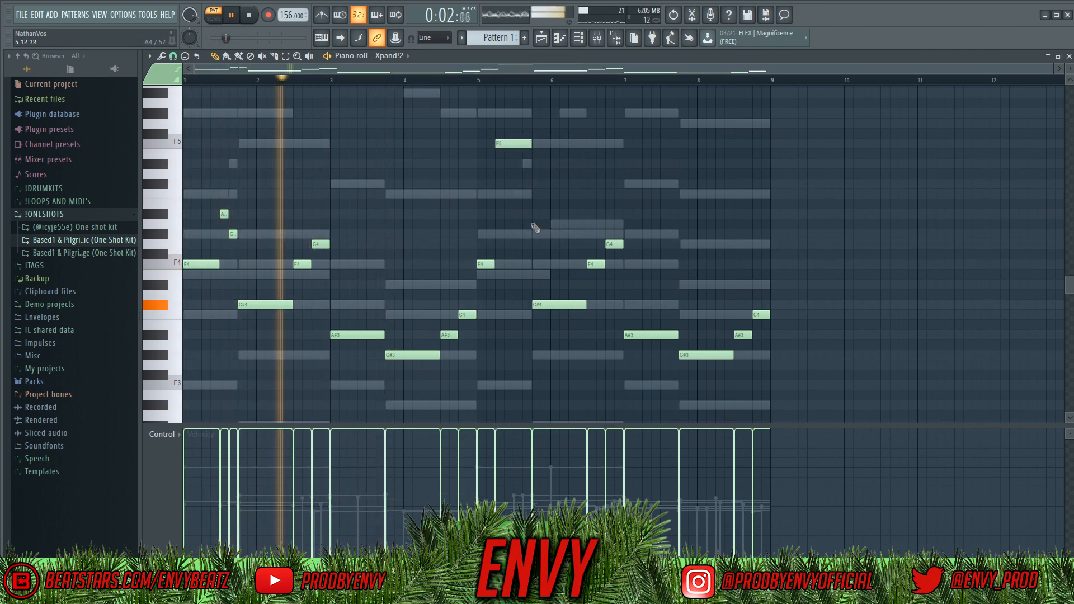
key("space")
scroll(537, 268, "up", 3)
left_click(498, 265)
left_click_drag(517, 288, 479, 83)
left_click_drag(525, 144, 492, 144)
key("space")
key("F6")
key("F6")
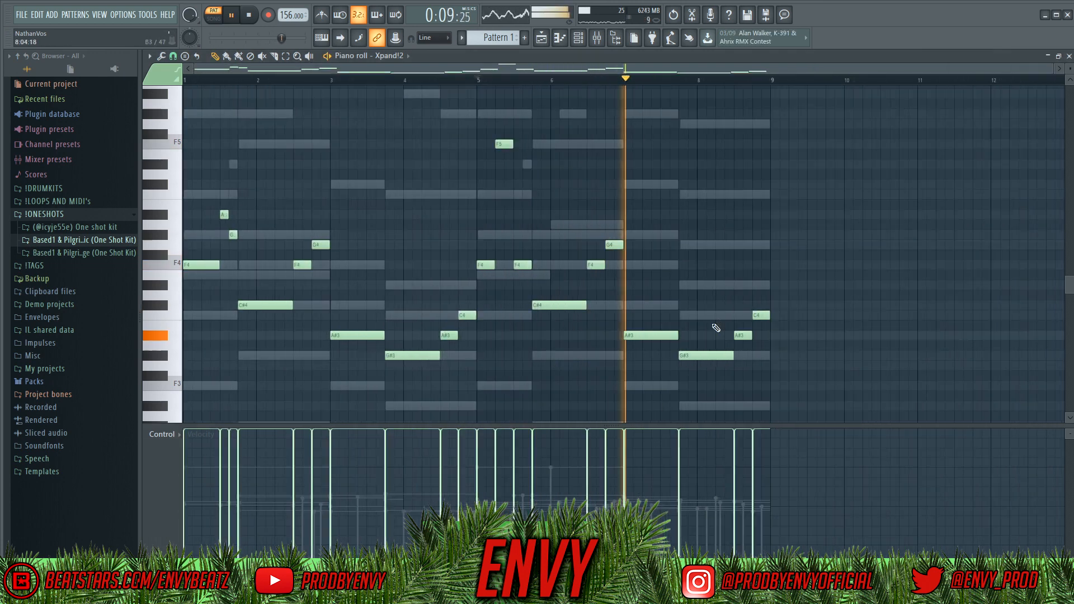
- Raise bar 6's last note to A4 and shorten bar 7's A#3 to make room for an octave jump to A#4
left_click_drag(613, 232, 614, 224)
left_click_drag(677, 336, 648, 335)
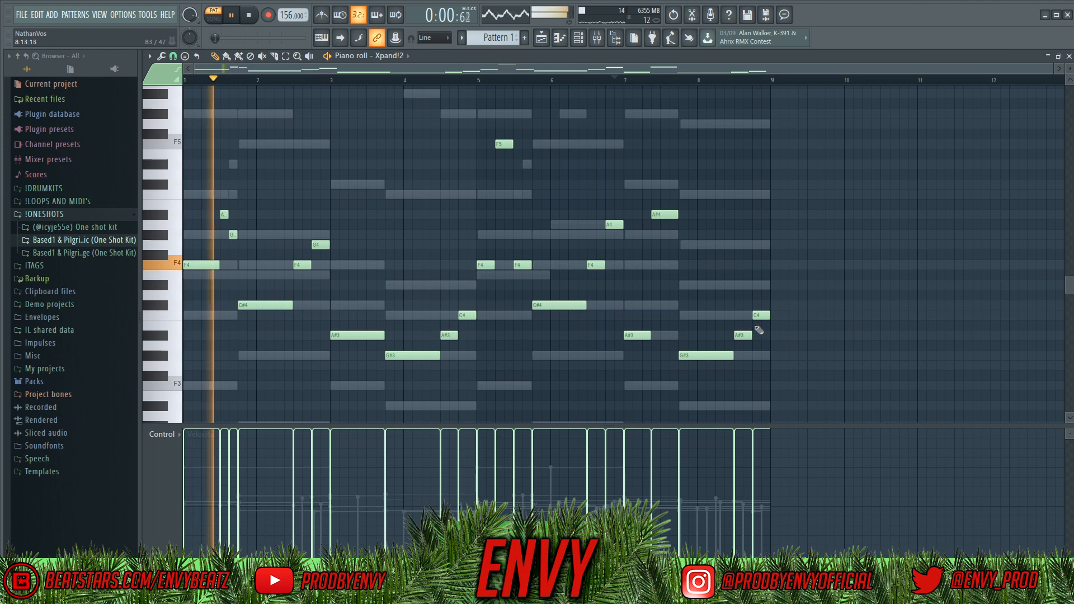
- Select all five channels in the channel rack, route them to mixer tracks 1 to 5, and stop playback
left_click(597, 38)
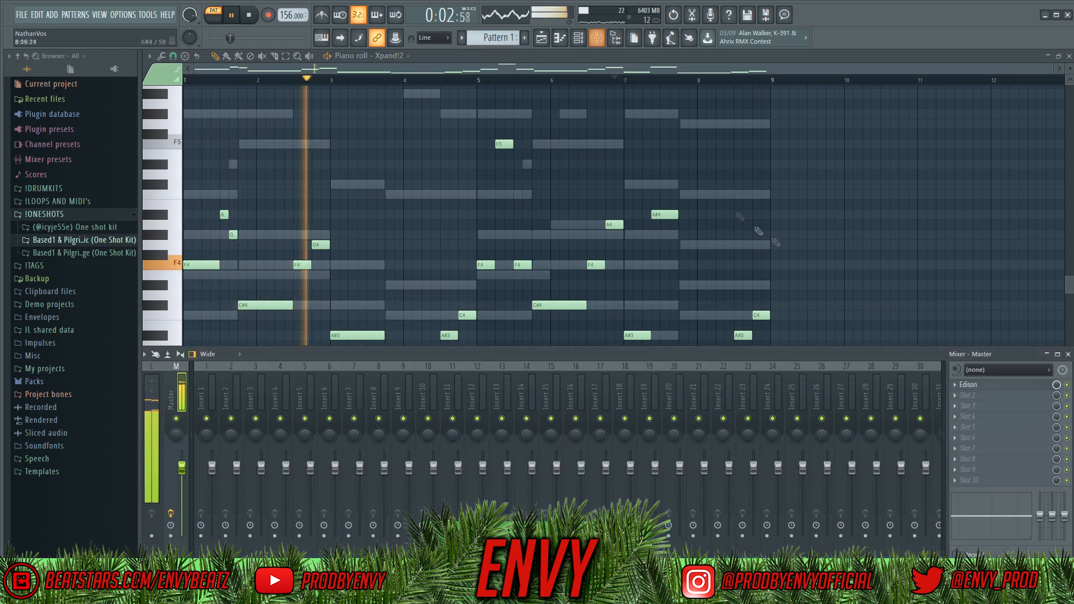
left_click(763, 233)
left_click(578, 38)
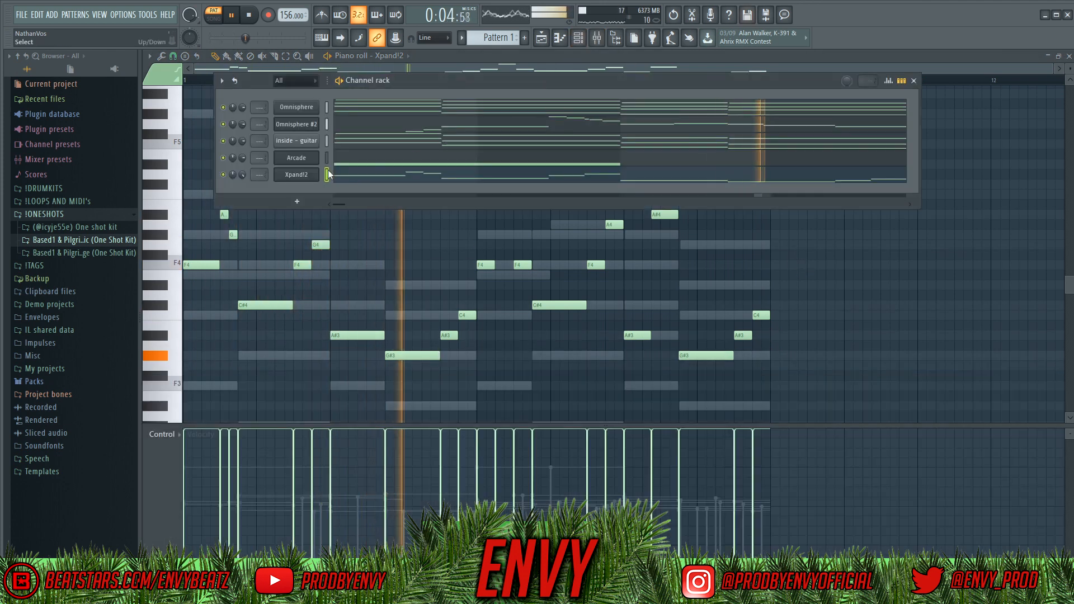
left_click_drag(327, 111, 326, 199)
key("ctrl+l")
key("space")
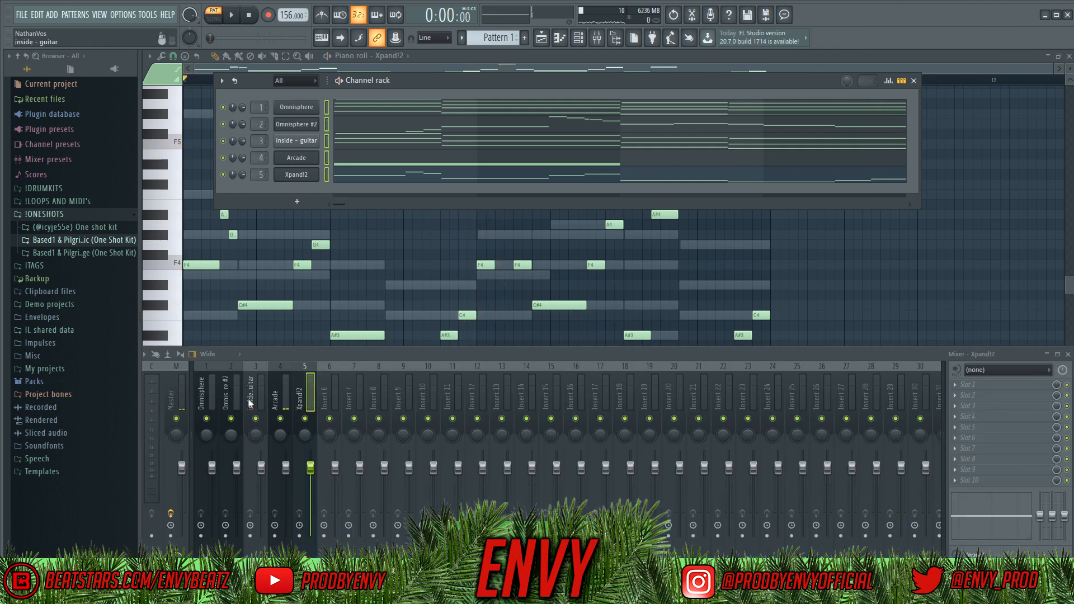
- Select the Omnisphere mixer track and open the plugin choices for its first effect slot
left_click(213, 390)
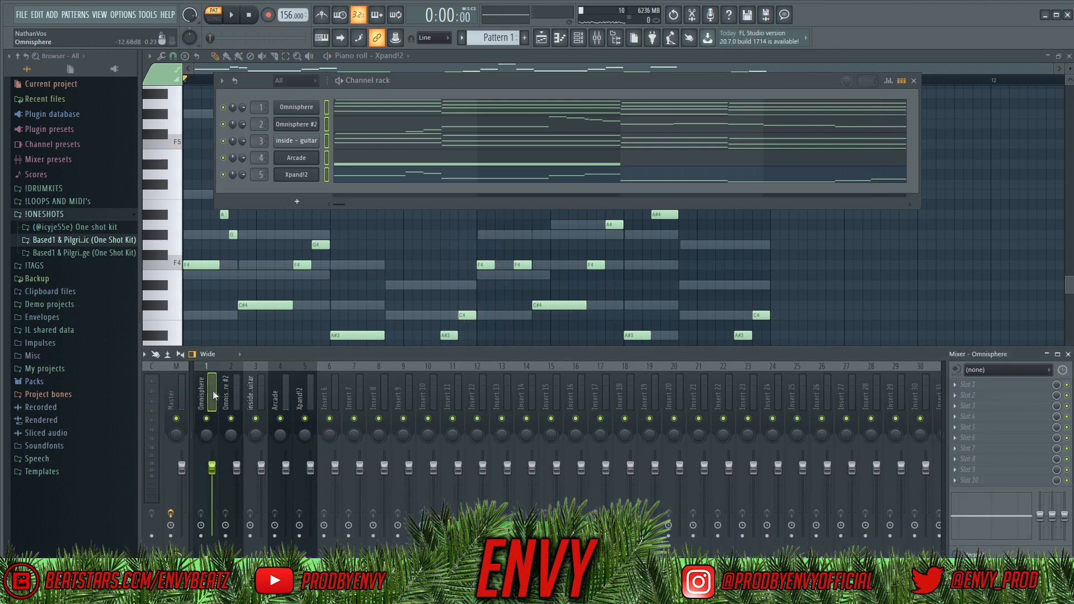
left_click(969, 387)
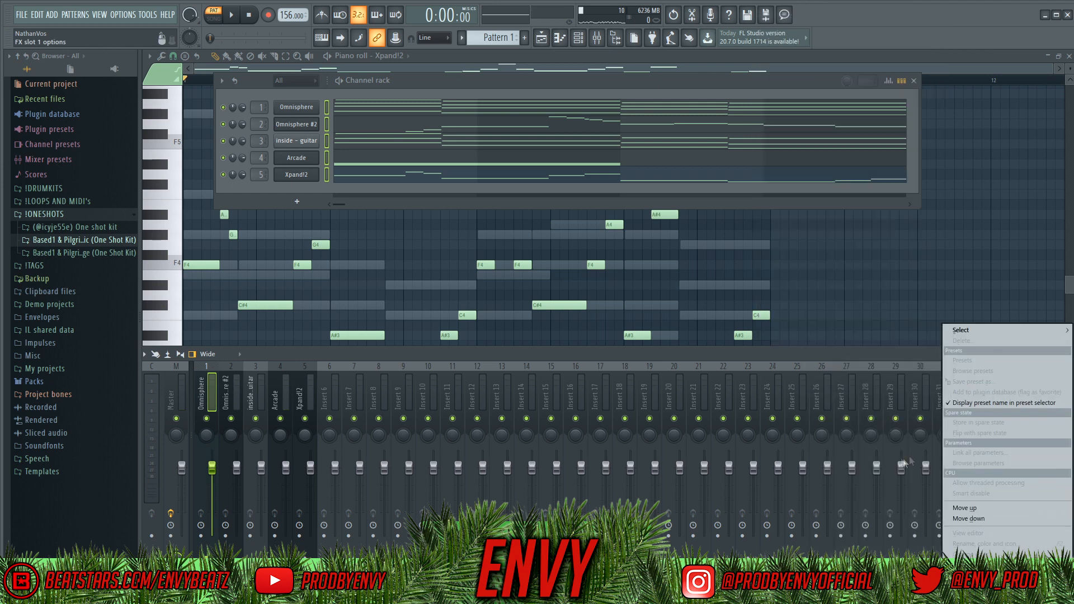
mouse_move(968, 331)
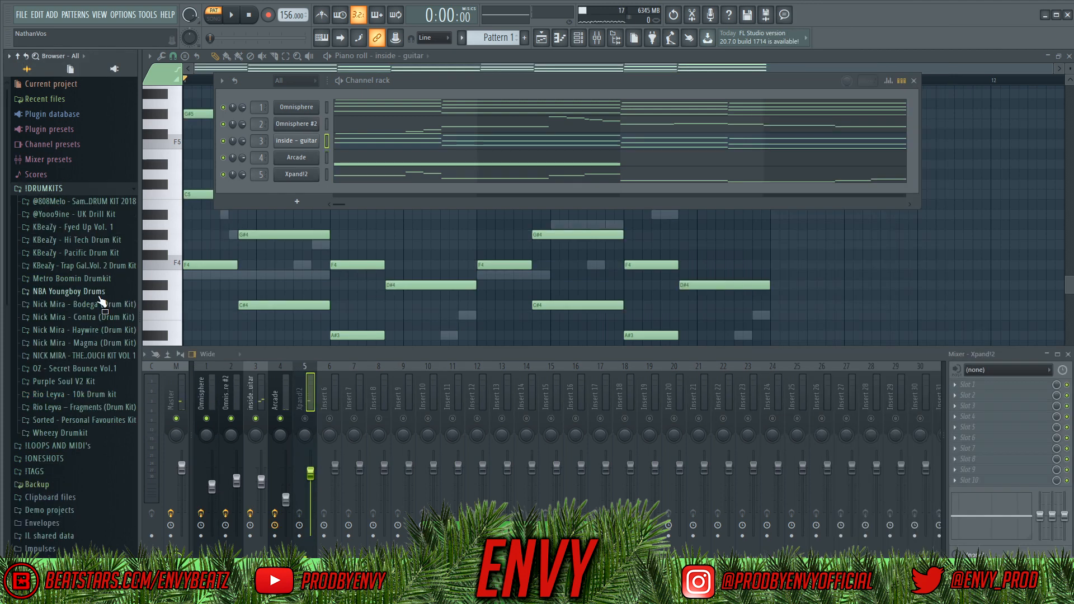
- Open the NBA Youngboy Drums kit inside the !DRUMKITS folder
left_click(99, 295)
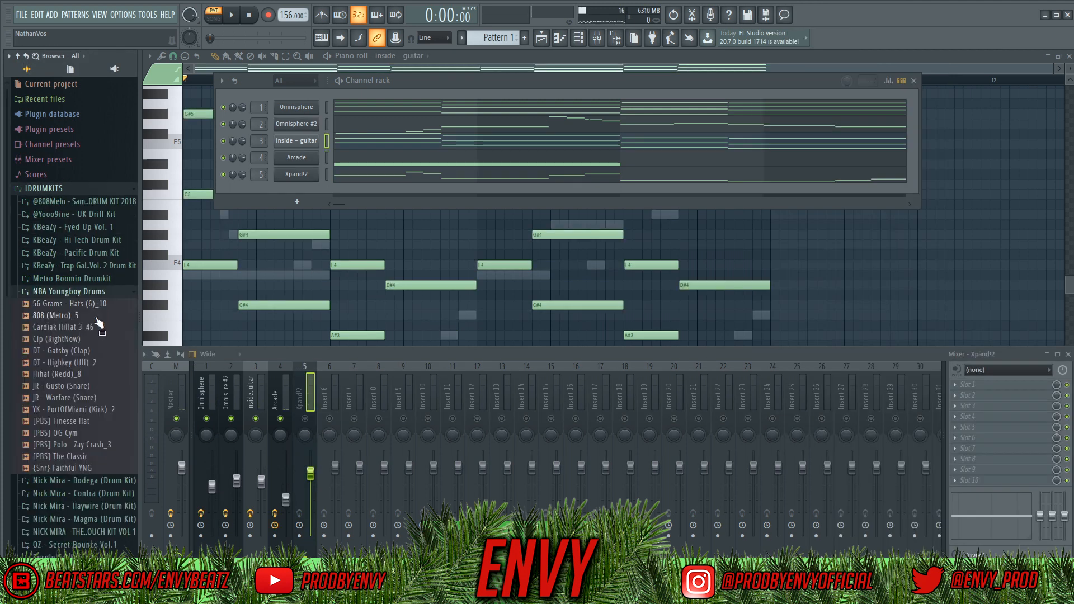
- Load the 808 (Metro)_5 sample as a new channel, place the bass notes in its piano roll and raise them by octaves
left_click_drag(302, 194, 306, 192)
right_click(313, 191)
left_click(330, 191)
scroll(238, 292, "down", 4)
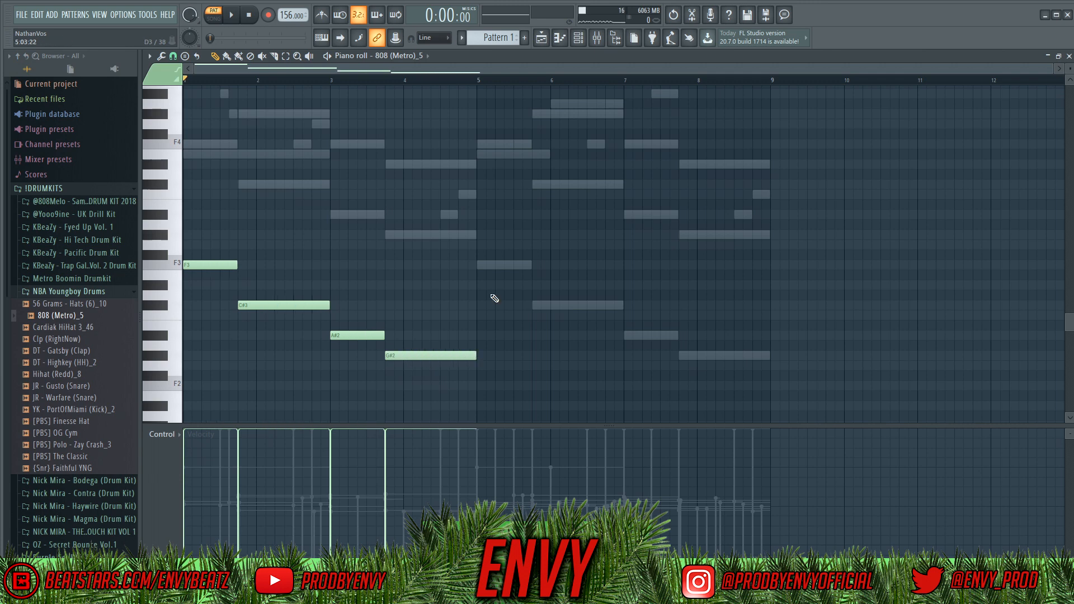
key("ctrl+Up")
scroll(487, 302, "up", 5)
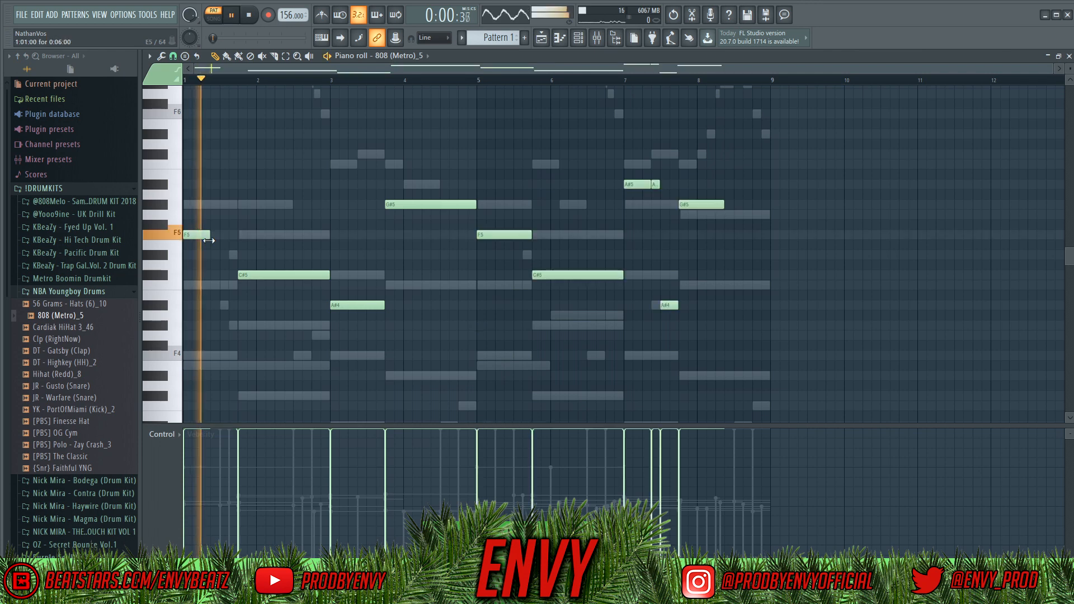
- Place a short second F5 just before bar 1's C#5 and trim the first F5 to leave a small gap
key("space")
left_click(216, 237)
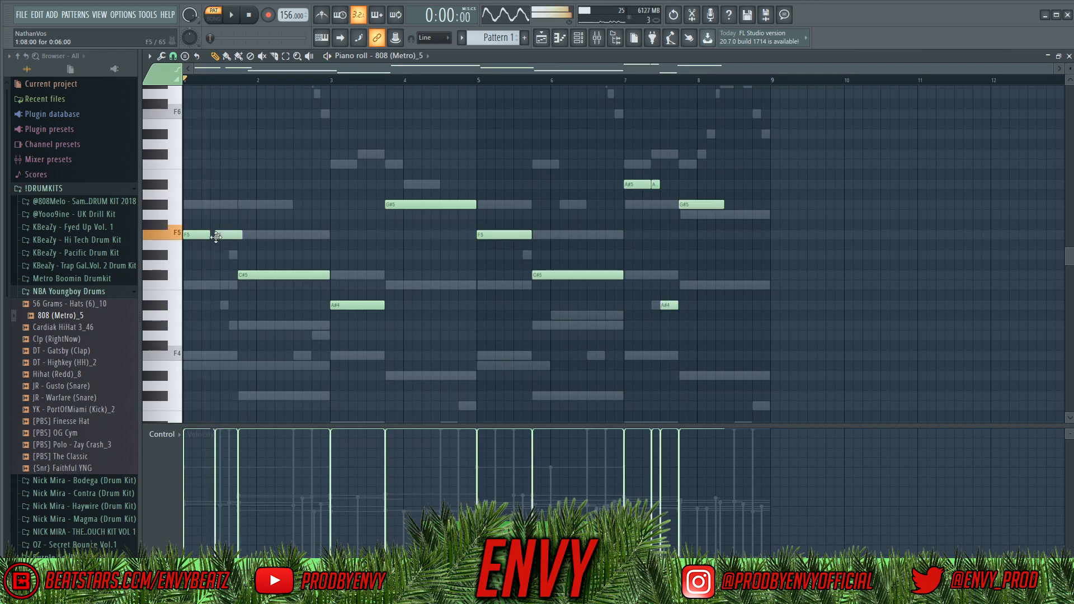
left_click_drag(229, 234, 242, 233)
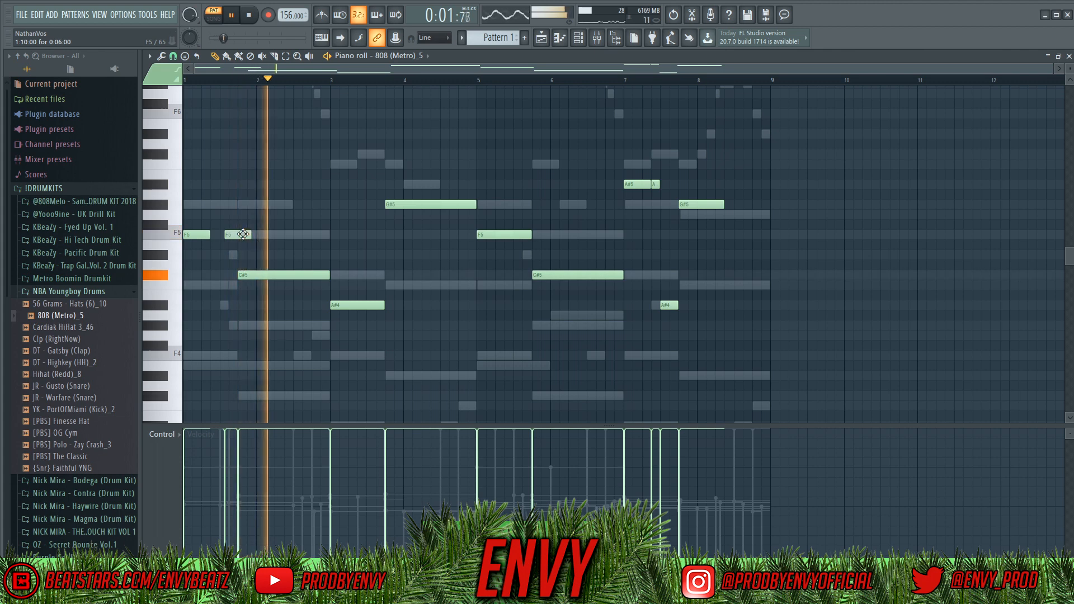
key("ctrl+l")
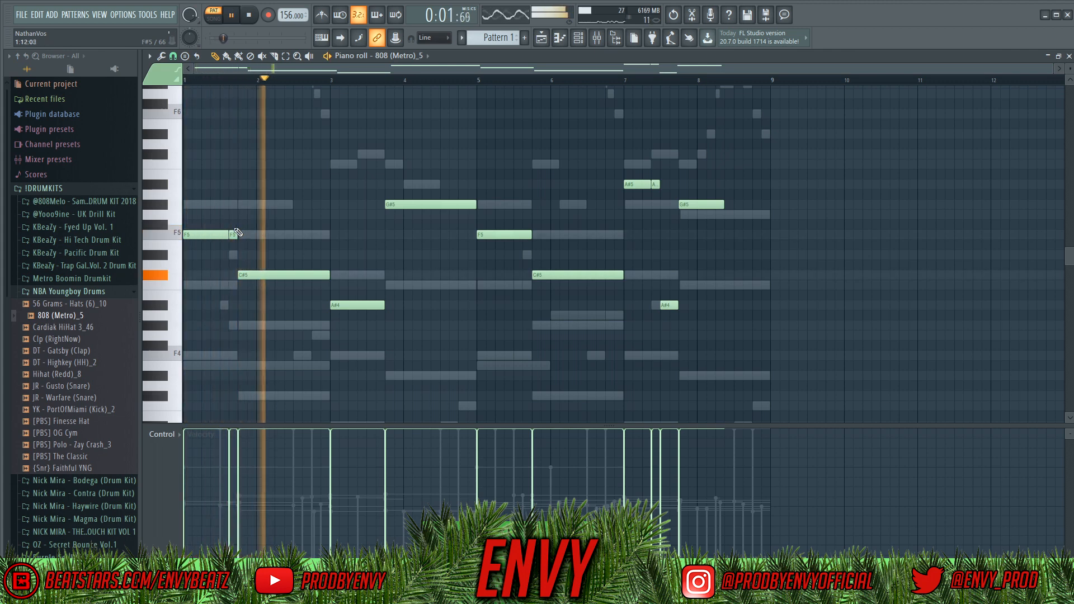
left_click_drag(227, 234, 219, 234)
key("space")
key("space")
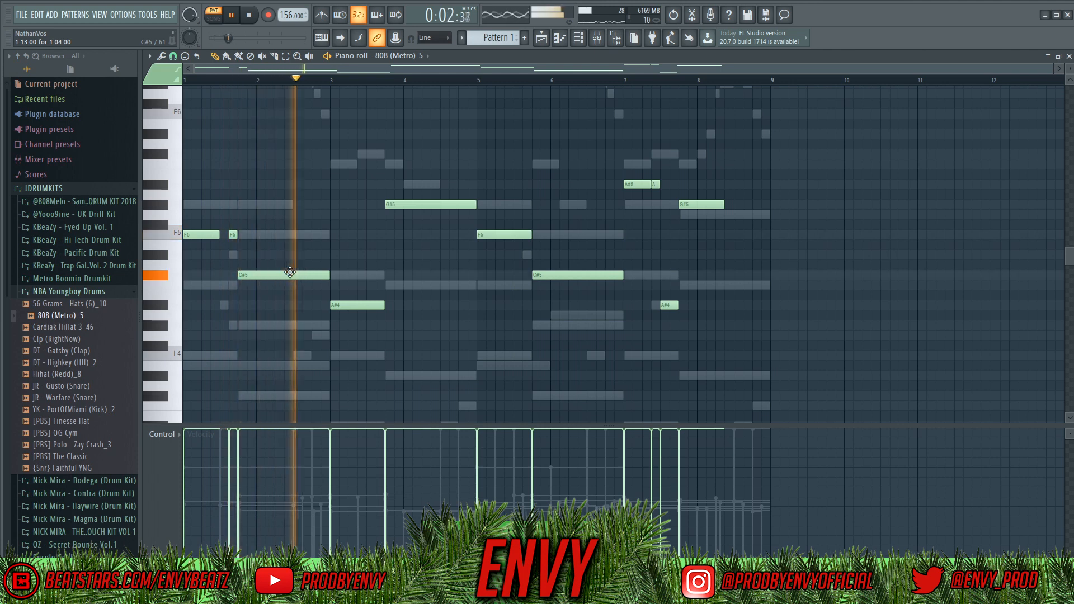
- Shorten the first C#5 to end mid-bar 2 and place a shorter C#5 directly after it
key("space")
left_click_drag(328, 276, 295, 276)
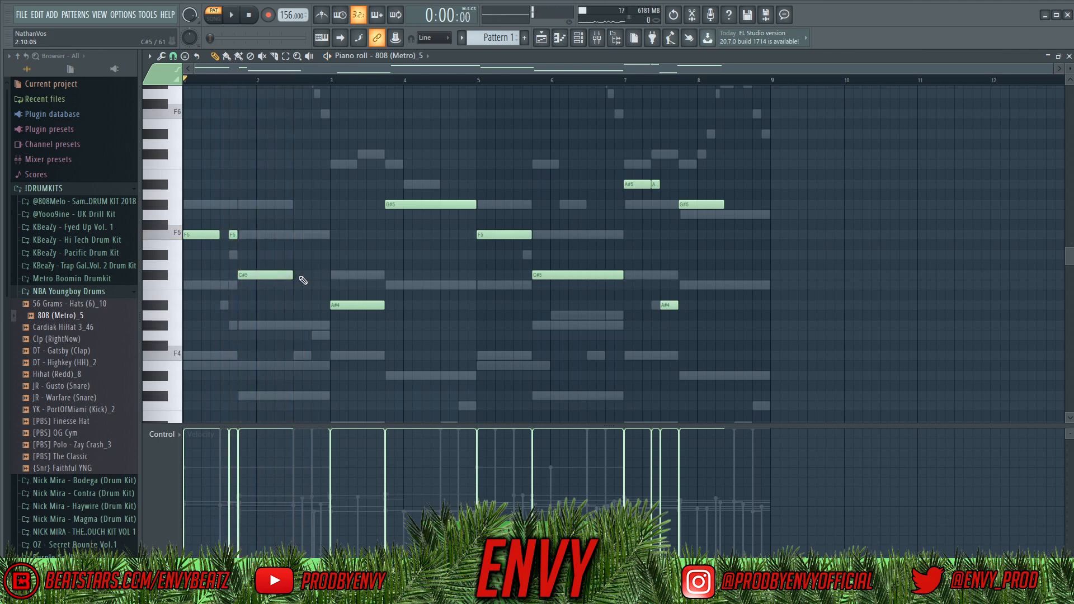
left_click(295, 276)
key("space")
left_click_drag(346, 275, 321, 275)
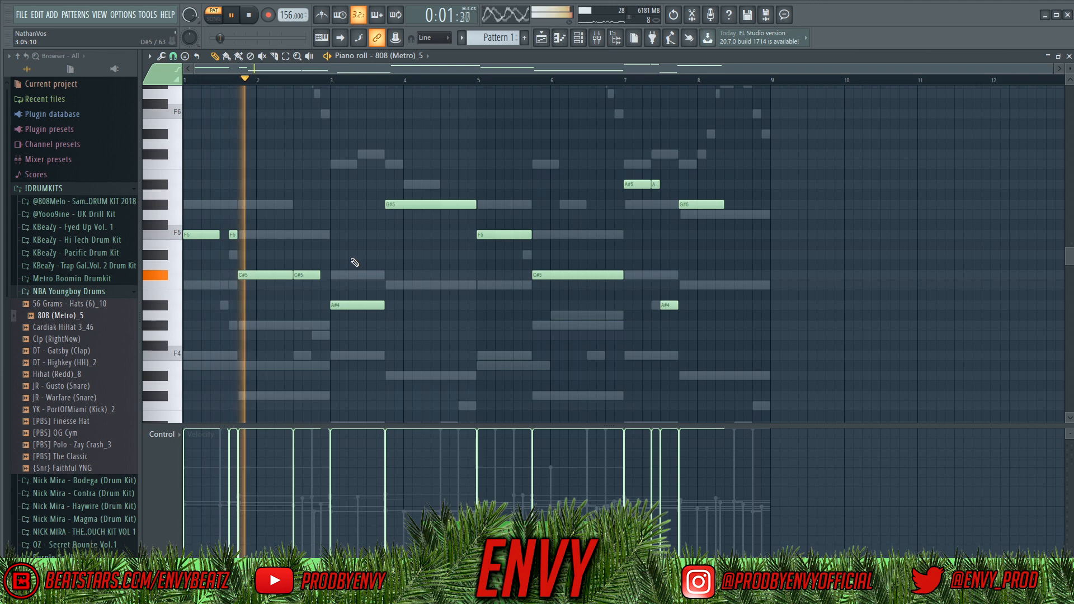
right_click(355, 262, "ctrl")
right_click(359, 260, "ctrl")
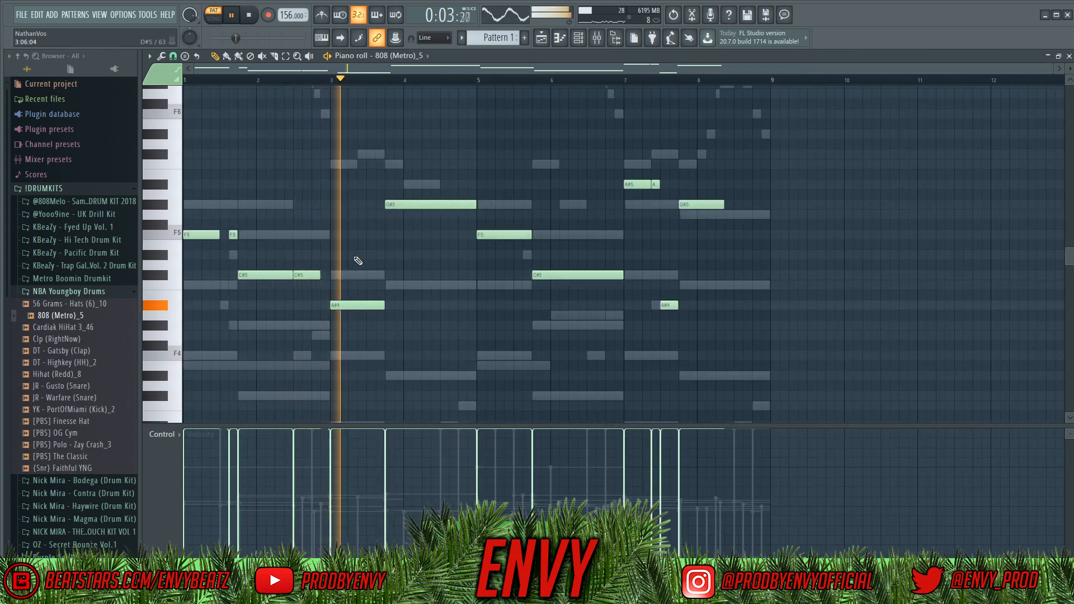
- Enable the 808 channel's volume envelope and shape it with a long hold and minimal attack, decay and sustain
left_click(578, 38)
left_click(295, 191)
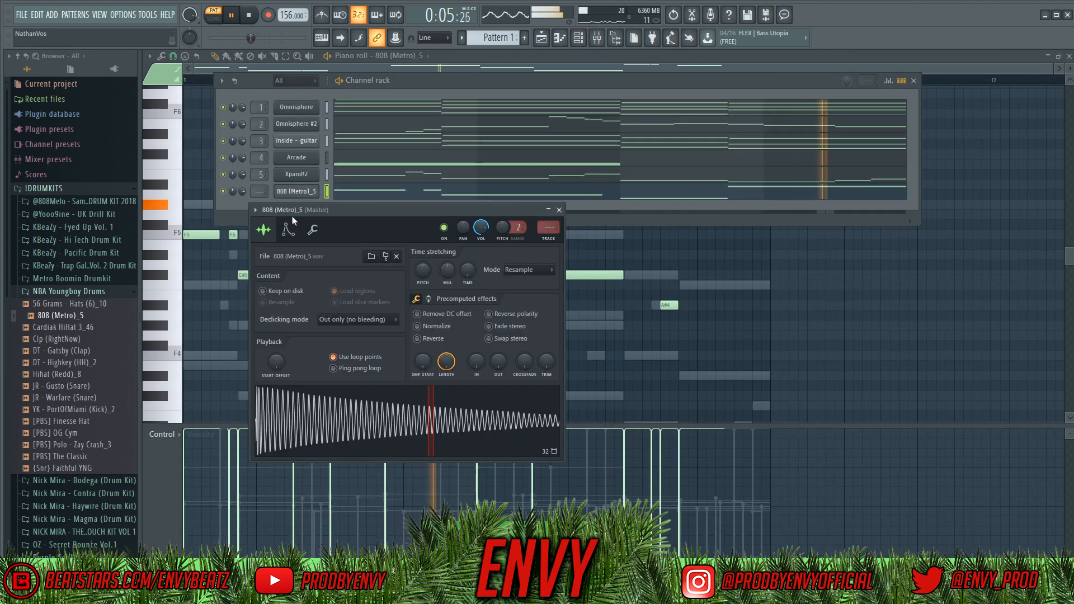
left_click(287, 228)
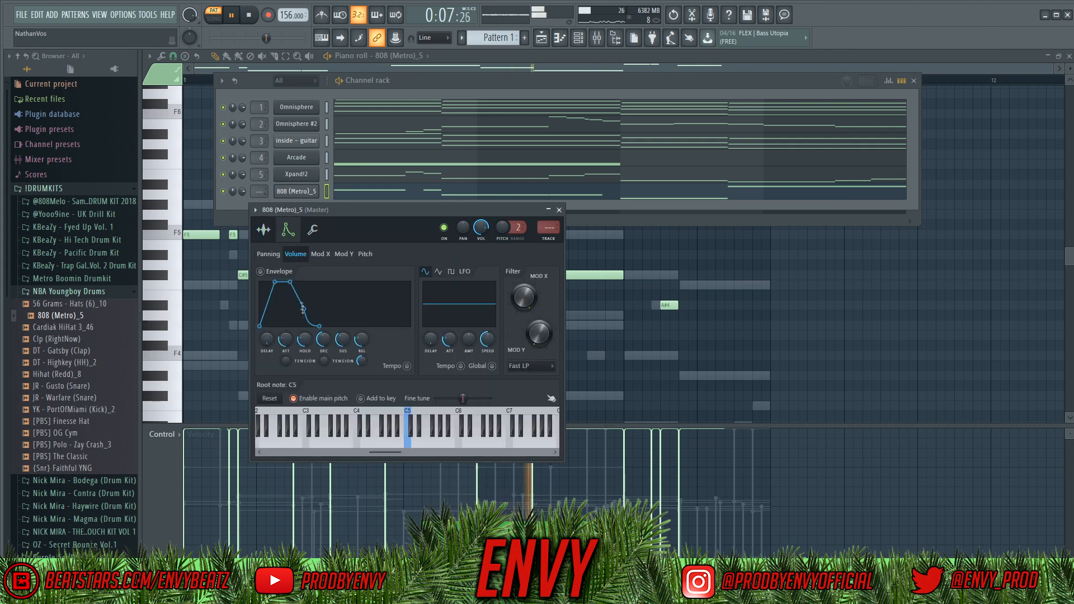
left_click_drag(298, 344, 298, 325)
key("space")
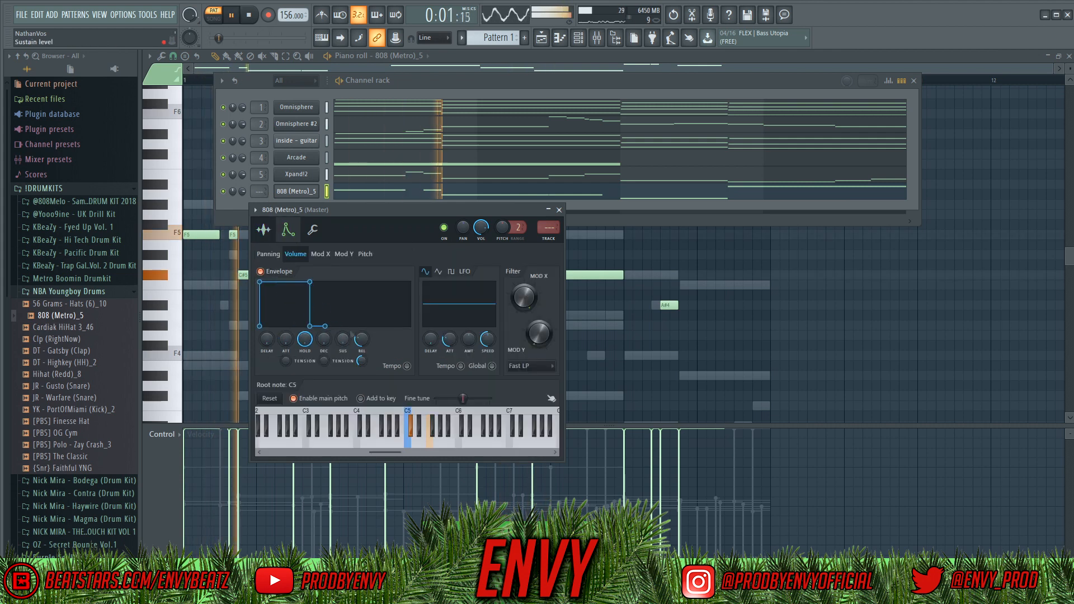
left_click(558, 209)
right_click(558, 349)
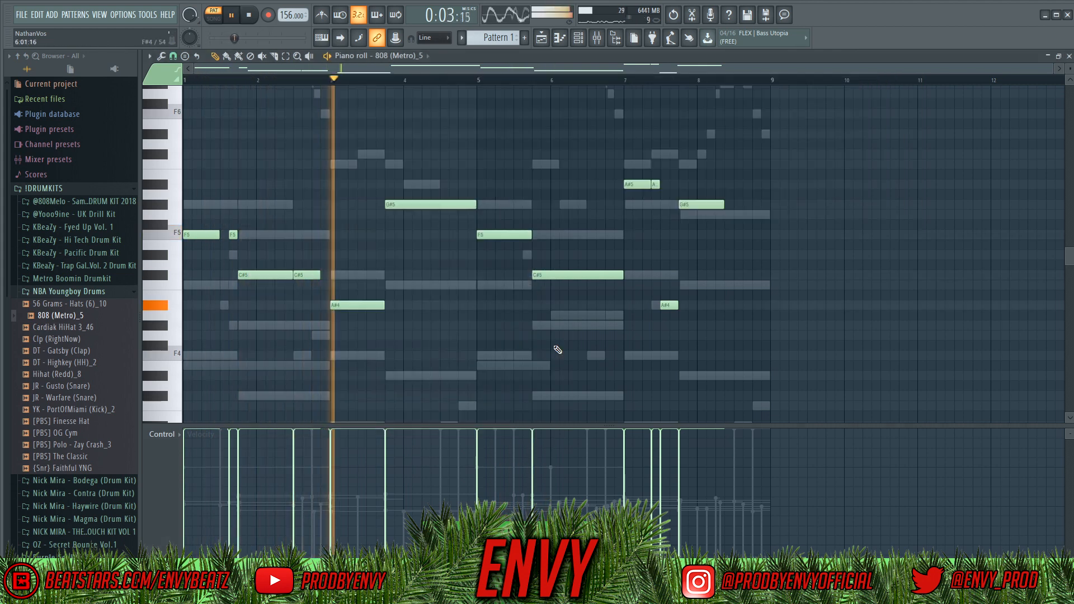
- Break bar 3's long A#4 into two notes and the following G#5 into three back-to-back notes
left_click_drag(382, 306, 372, 308)
key("space")
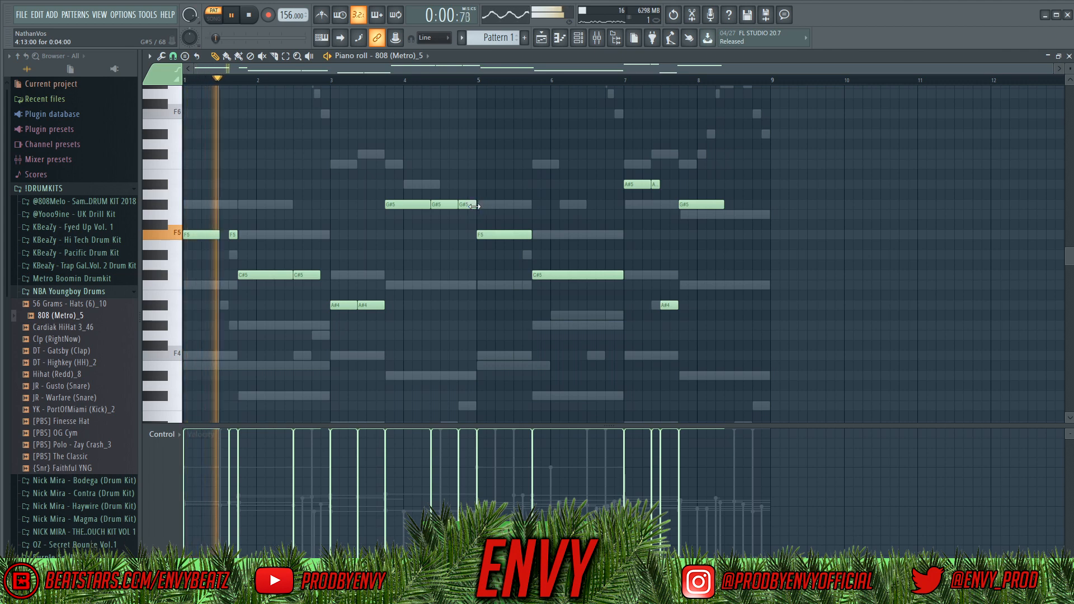
- Delete the 808 notes in bars 5 to 8 and duplicate the first four bars in their place
right_click(517, 234)
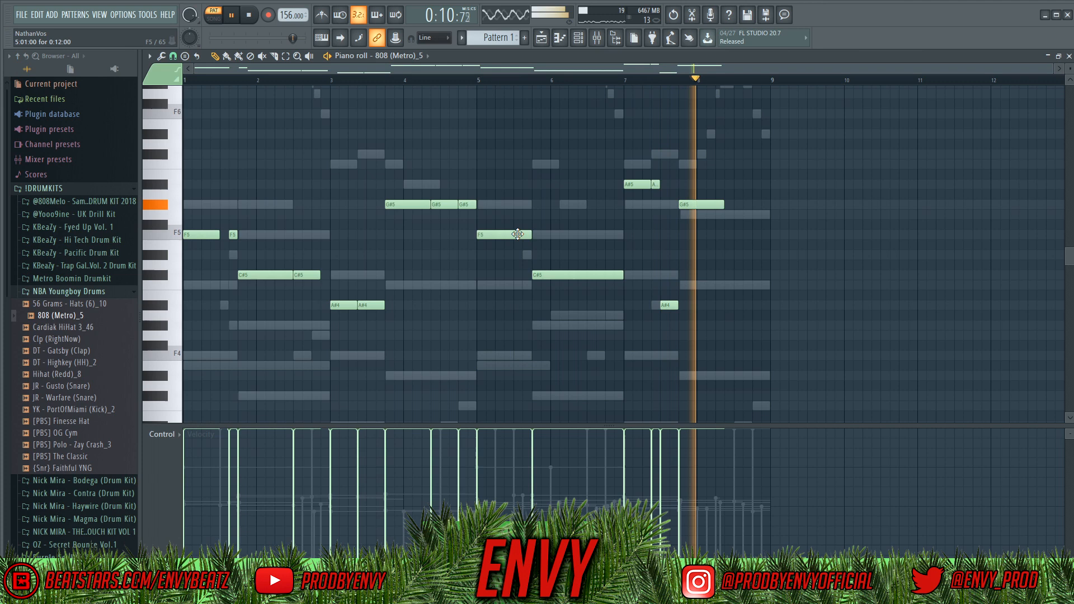
right_click(612, 276)
right_click(668, 305)
right_click(706, 205)
right_click(656, 185)
right_click(638, 184)
key("ctrl+b")
key("ctrl+d")
- Select the two A#4 notes in bar 7 and raise them one octave to A#5
left_click_drag(642, 303, 682, 307)
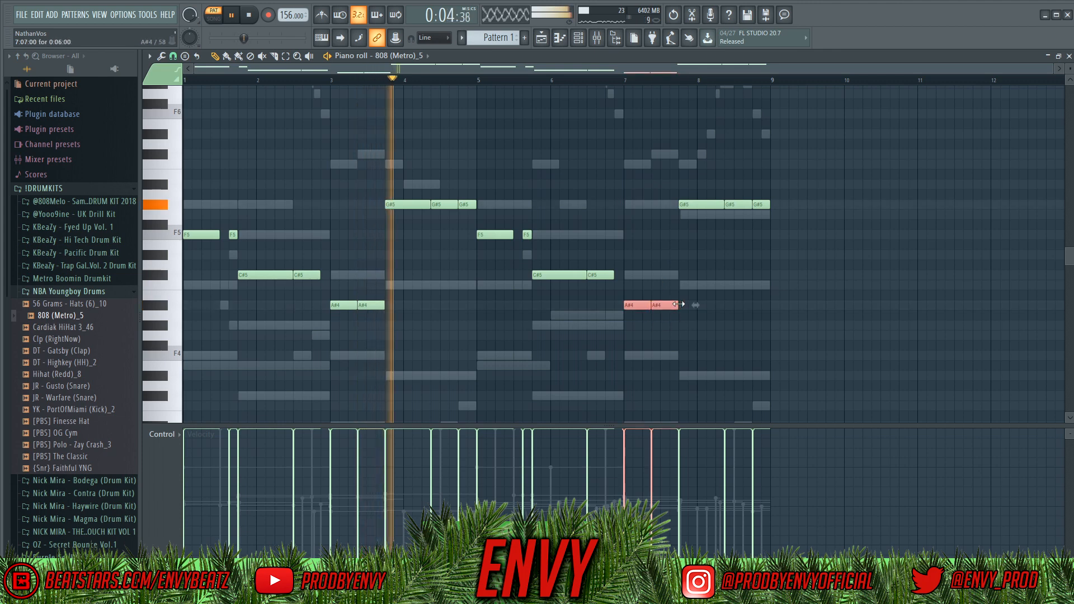
key("ctrl+Up")
key("ctrl+d")
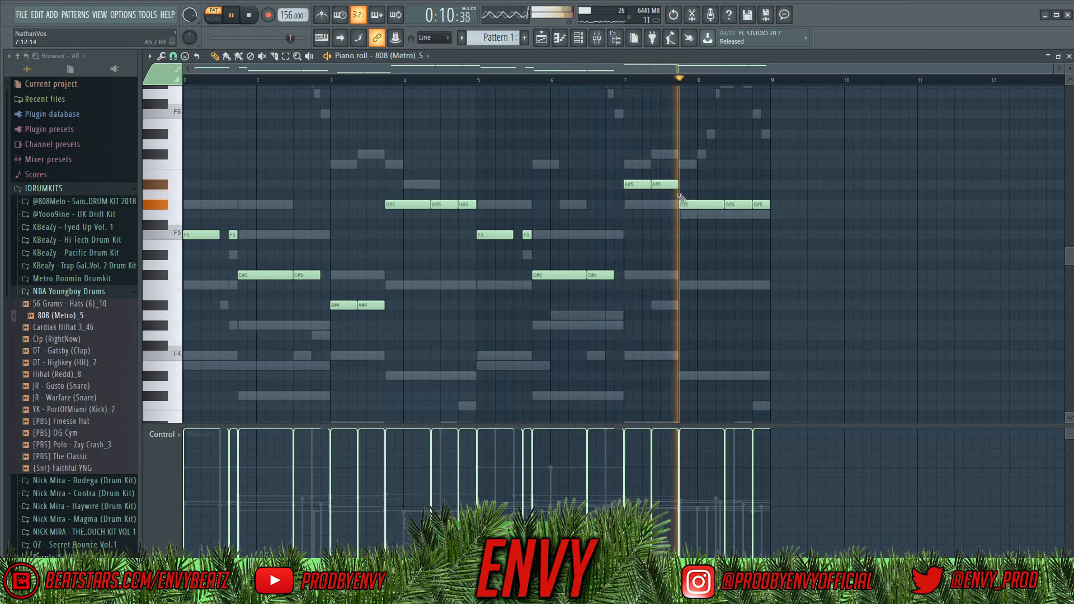
- Shorten bar 7's second A#5 and add a brief third A#5 right before the G#5
left_click_drag(677, 184, 668, 186)
left_click(608, 80)
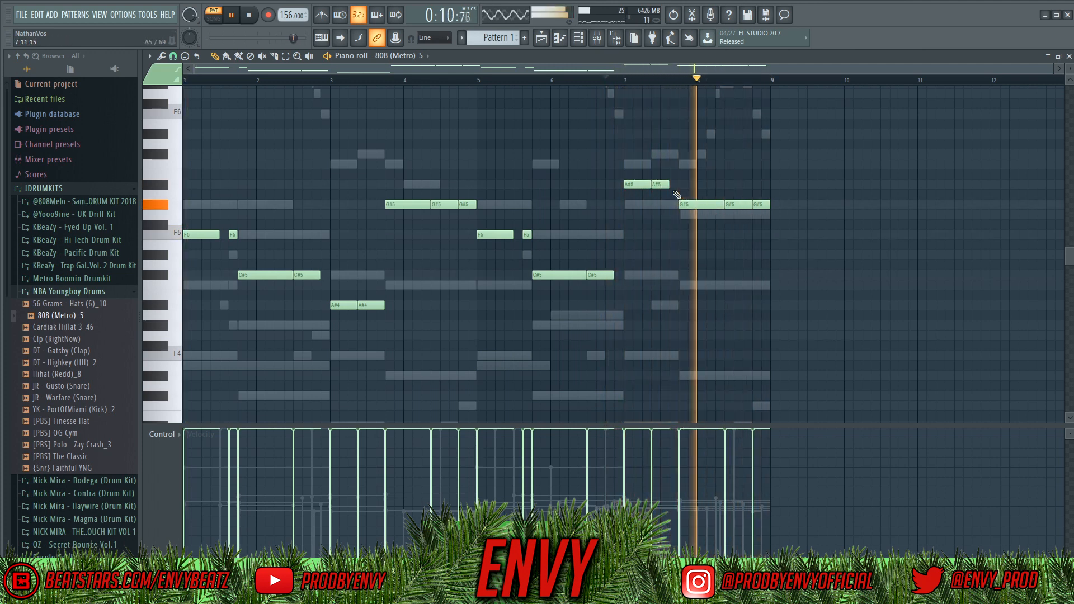
left_click_drag(682, 185, 678, 185)
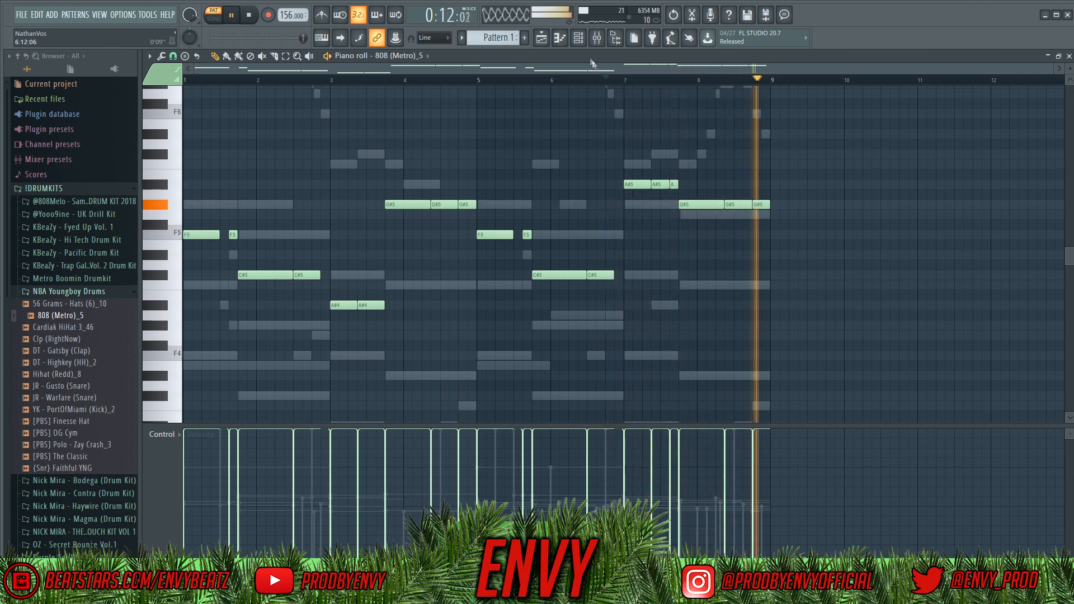
- Add [PBS] Finesse Hat on every second step and DT - Gatsby (Clap) on the third beat of each bar
key("F6")
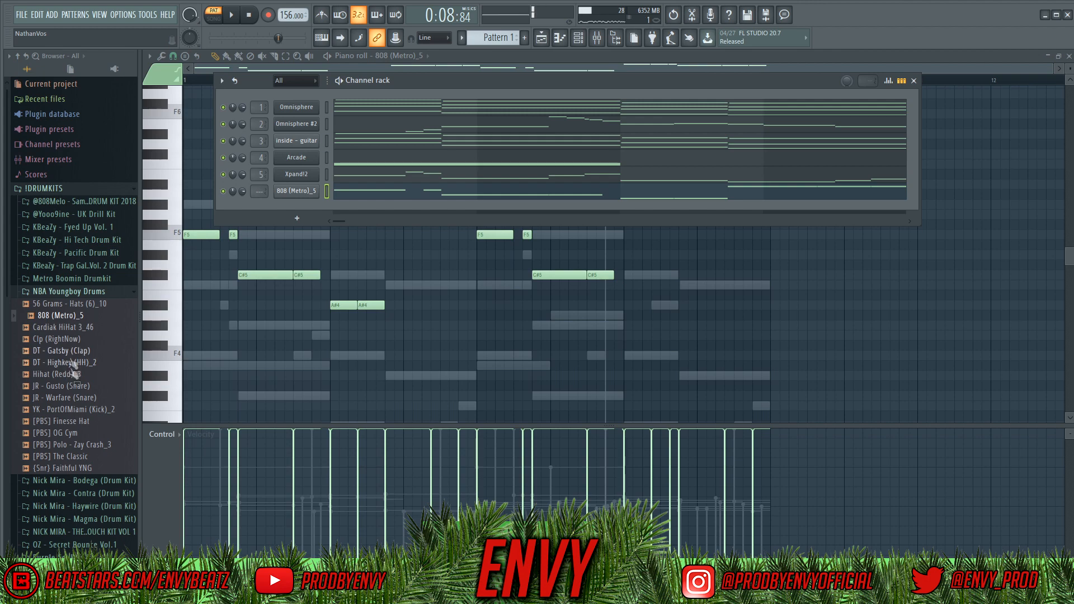
scroll(78, 481, "down", 4)
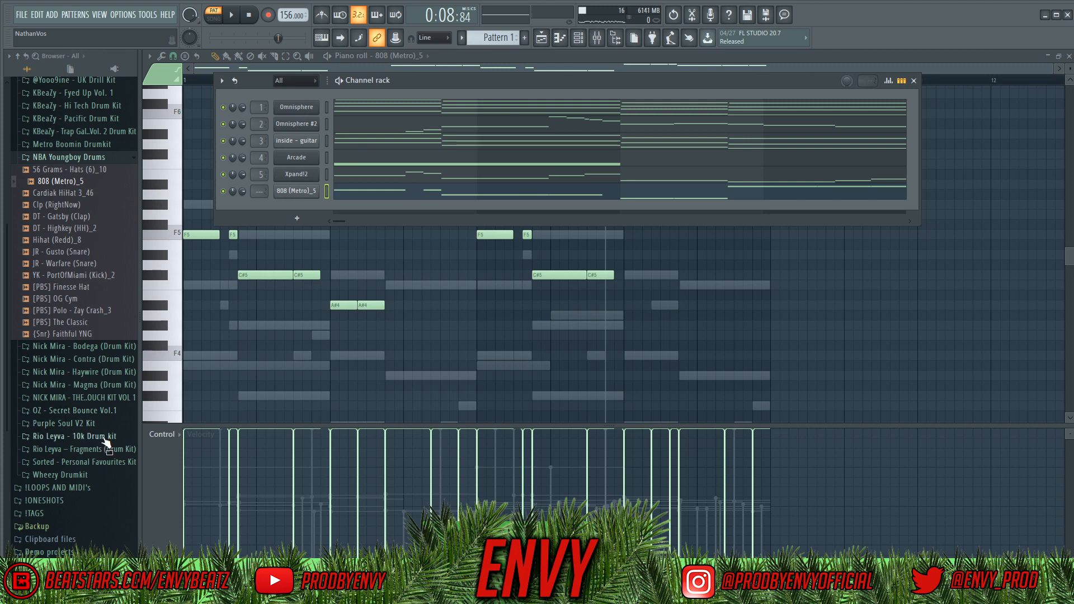
scroll(109, 450, "up", 4)
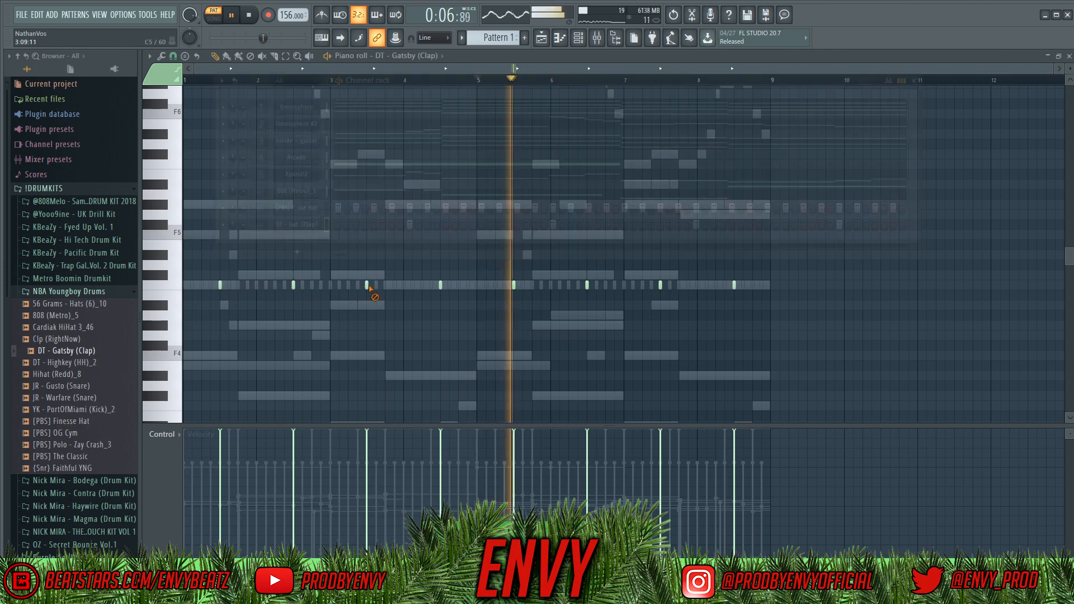
key("F6")
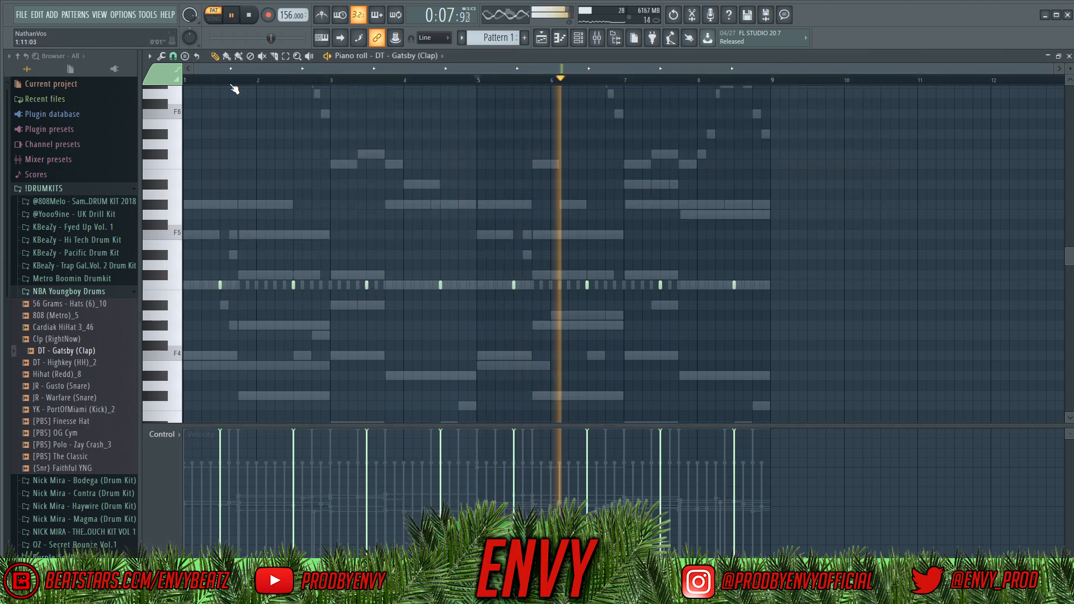
- Add the [PBS] OG Cym sample as a channel with a hit on the first step, and open Finesse Hat's piano roll
left_click(578, 39)
left_click_drag(85, 442, 328, 242)
left_click(338, 242)
right_click(306, 210)
left_click(324, 207)
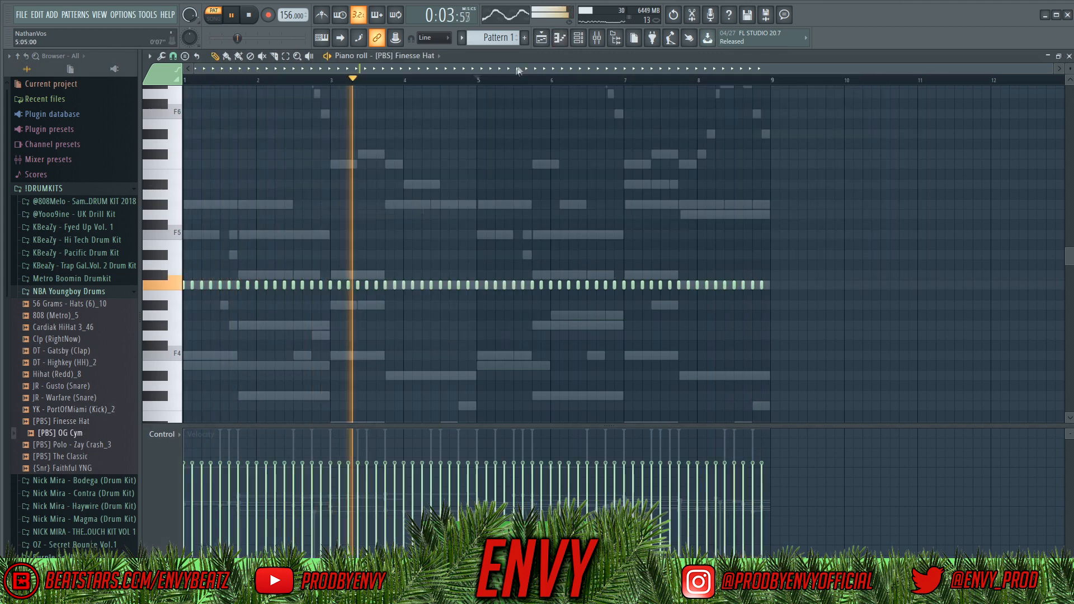
- Examine the Finesse Hat channel's sample, envelope and miscellaneous settings
left_click(578, 39)
left_click(291, 209)
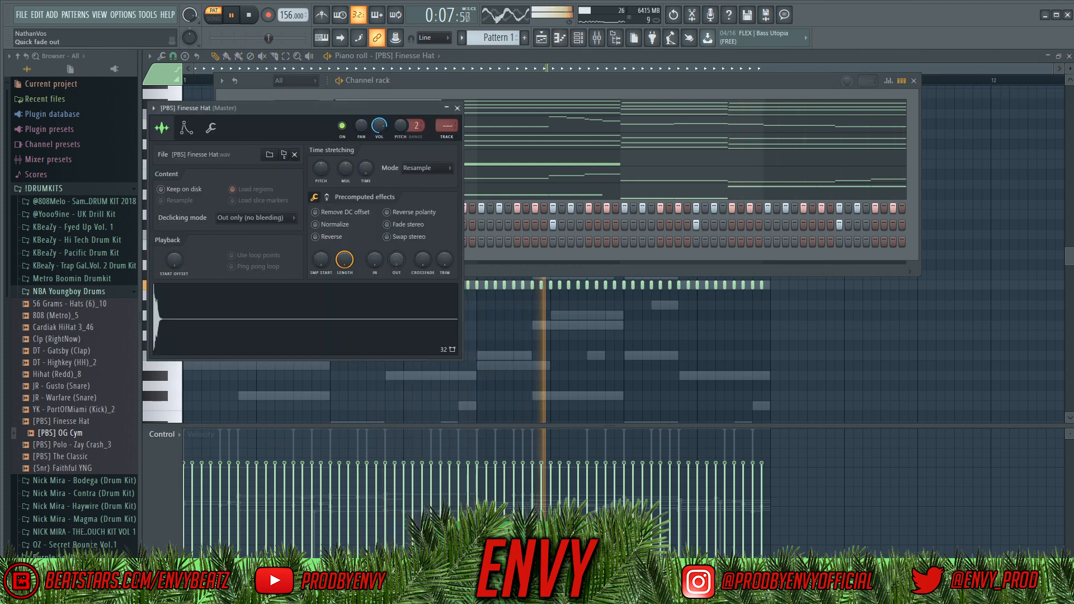
left_click(186, 129)
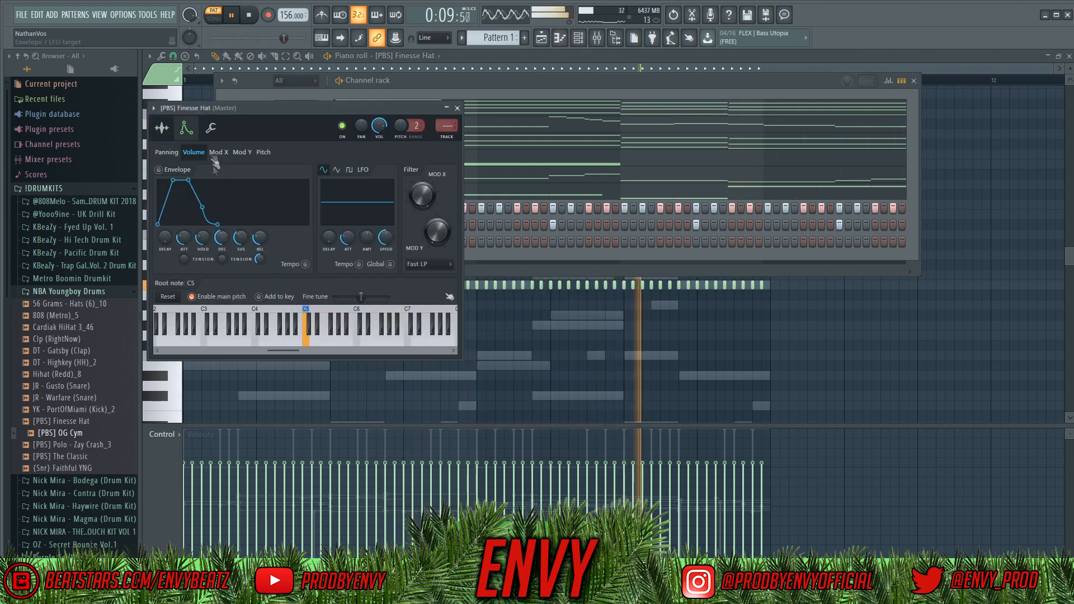
left_click(211, 128)
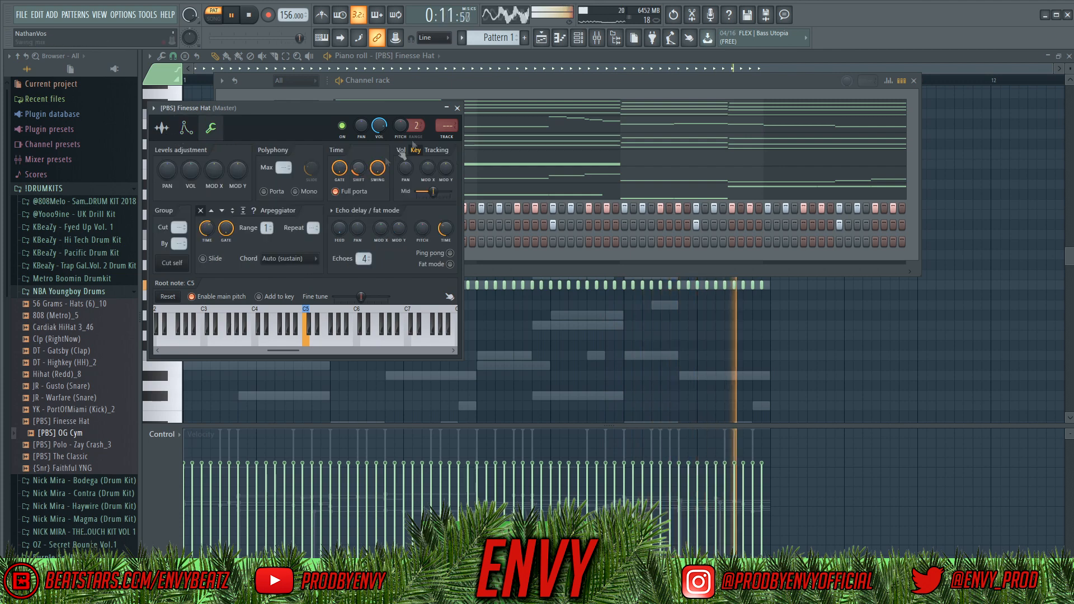
left_click(459, 108)
- Change the snap to a finer division and paint a four-hit hat roll on D#5 from halfway through bar 1's second beat
right_click(386, 364)
scroll(247, 313, "up", 2)
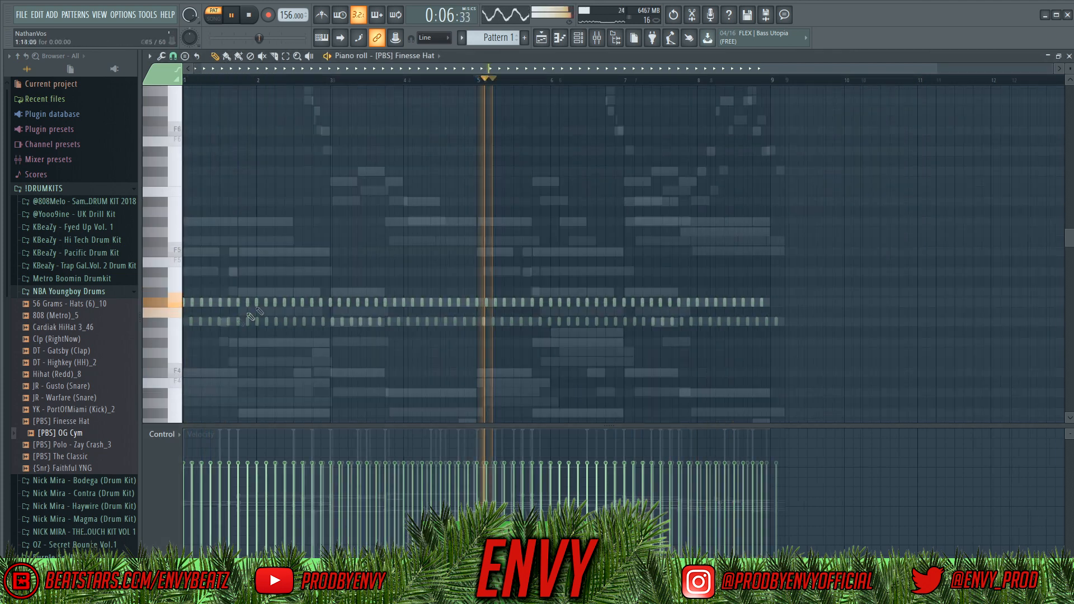
scroll(248, 313, "up", 2)
left_click_drag(286, 71, 217, 76)
left_click(227, 56)
scroll(226, 336, "up", 4)
key("space")
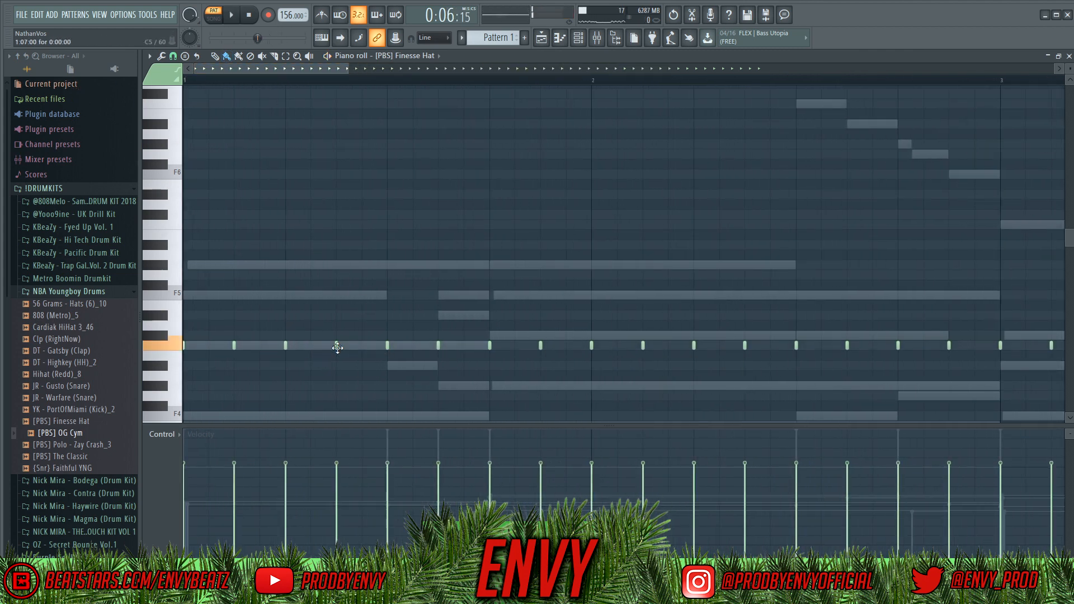
left_click(163, 57)
left_click(173, 56)
left_click(191, 141)
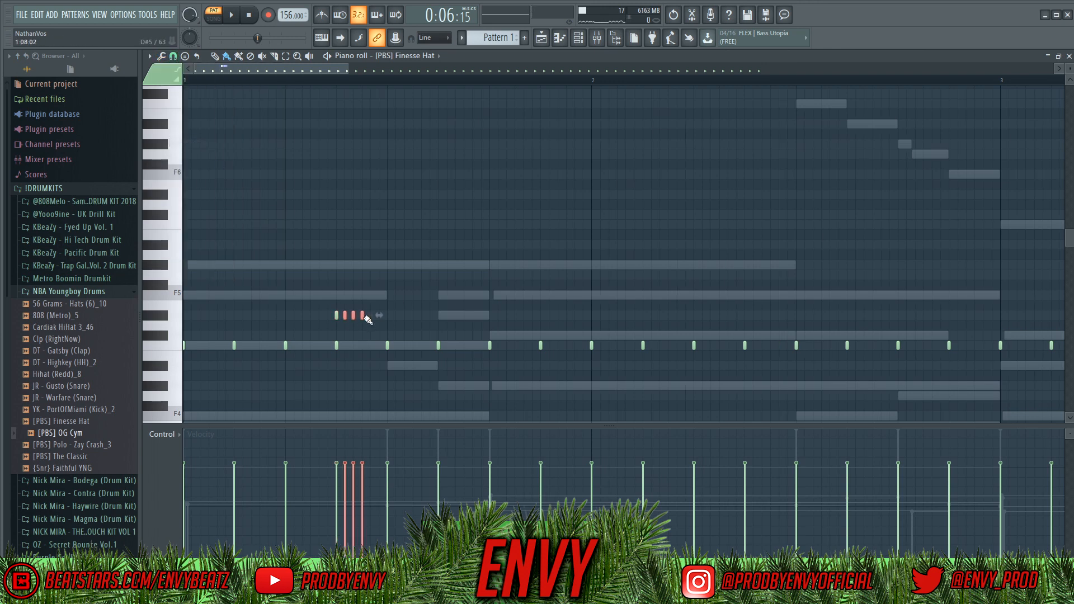
key("space")
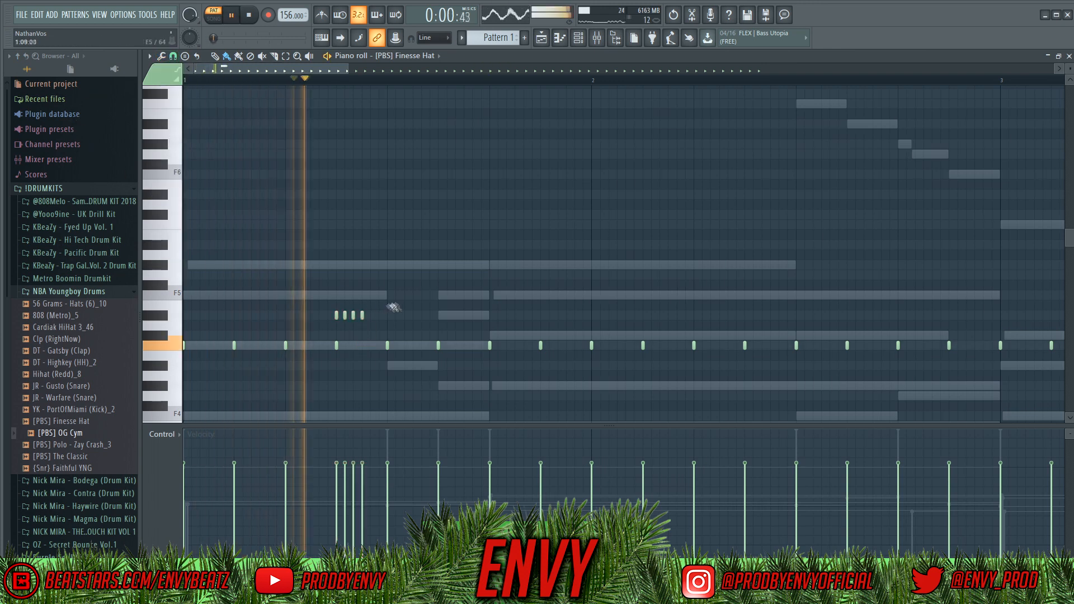
- Paint two more four-hit hat rolls in bar 2, on A#4 at beat 2 and on G4 at beat 3
scroll(688, 379, "down", 3)
key("space")
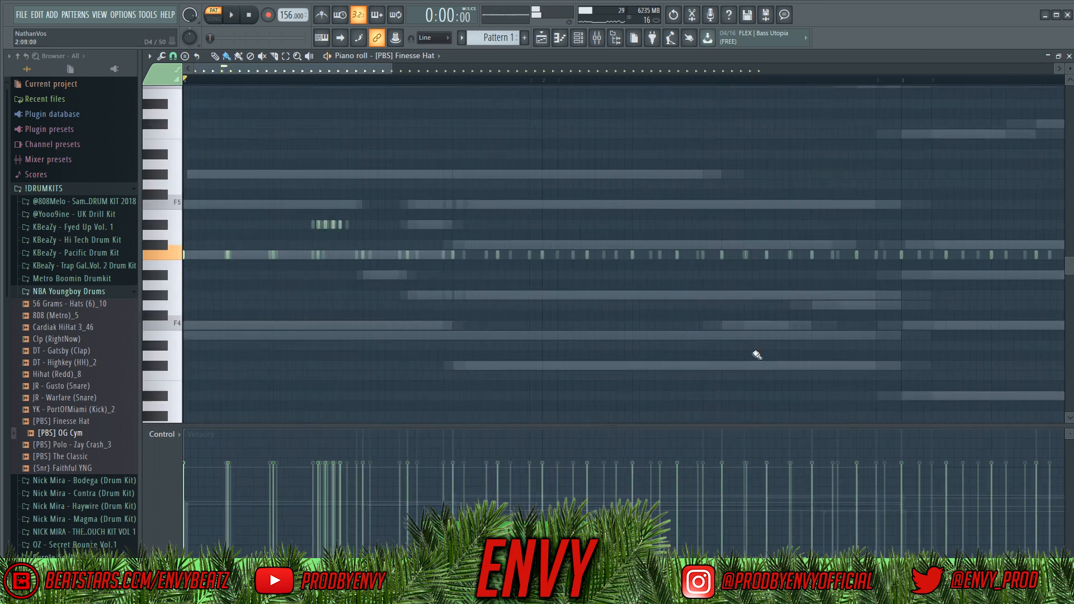
scroll(755, 355, "up", 2)
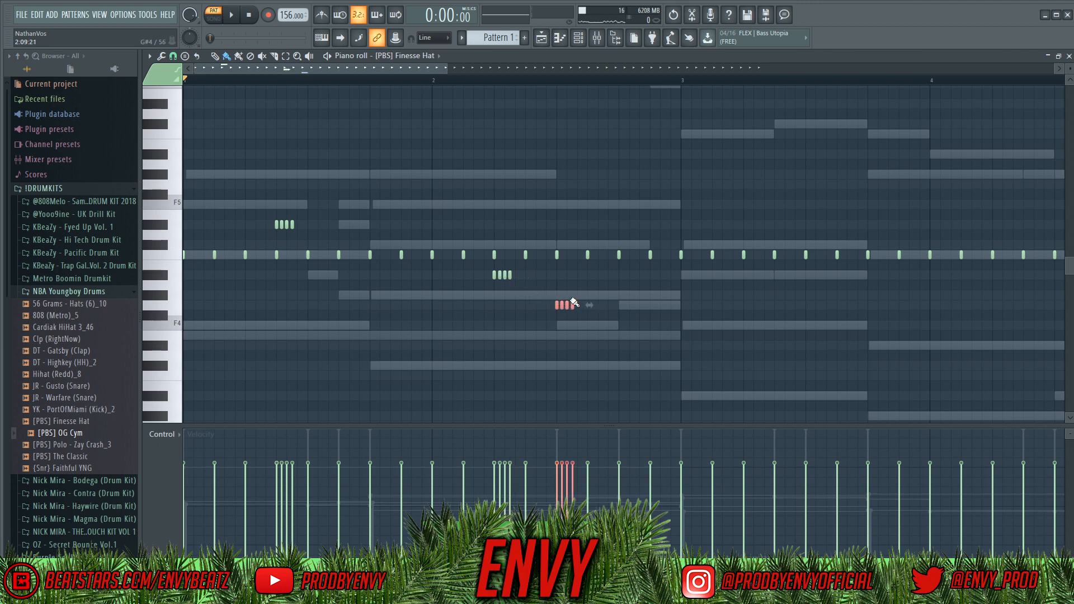
key("space")
left_click(674, 330, "ctrl")
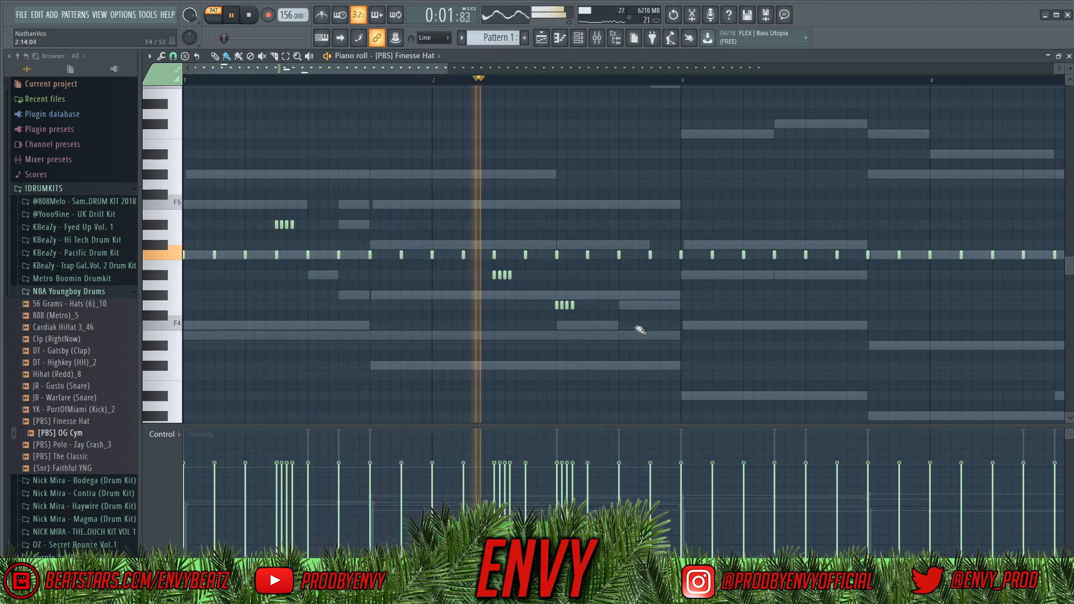
- Select the hat roll at beat 3 of bar 2 and raise it to G#4
left_click_drag(546, 321, 573, 292)
key("space")
key("space")
scroll(613, 351, "down", 2)
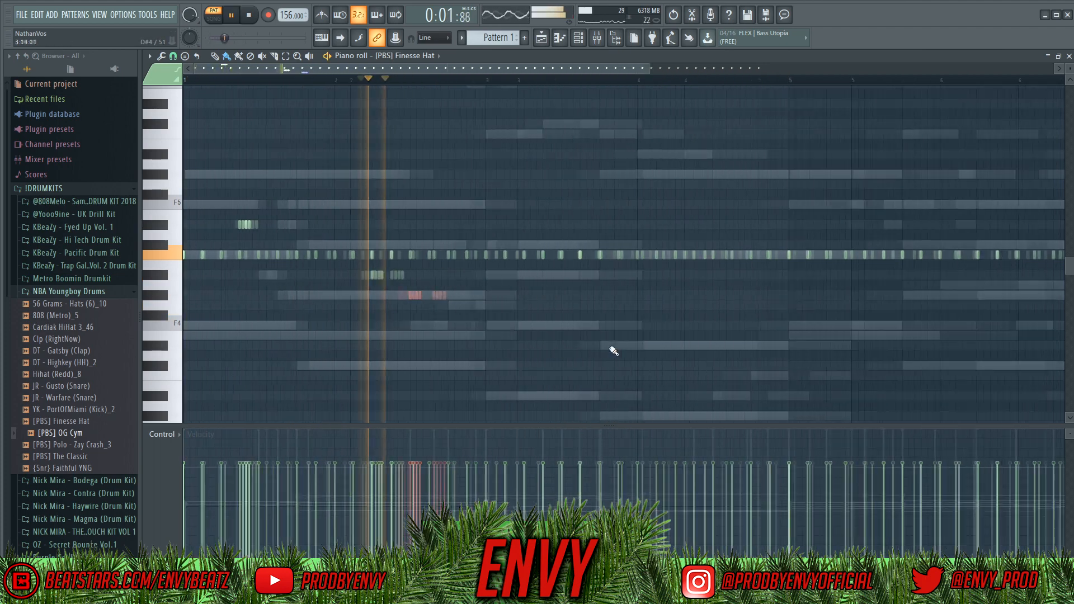
- Delete the hats from bar 3 onward and duplicate the first two bars' hats and rolls into bars 3 and 4
scroll(611, 348, "down", 2)
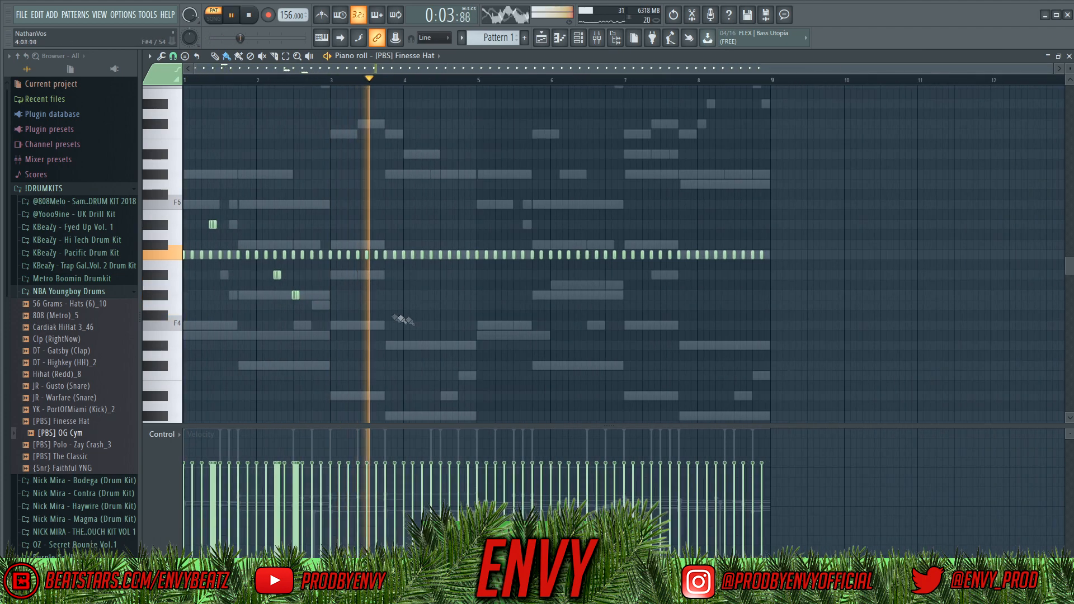
left_click_drag(323, 369, 860, 156)
key("Delete")
key("ctrl+b")
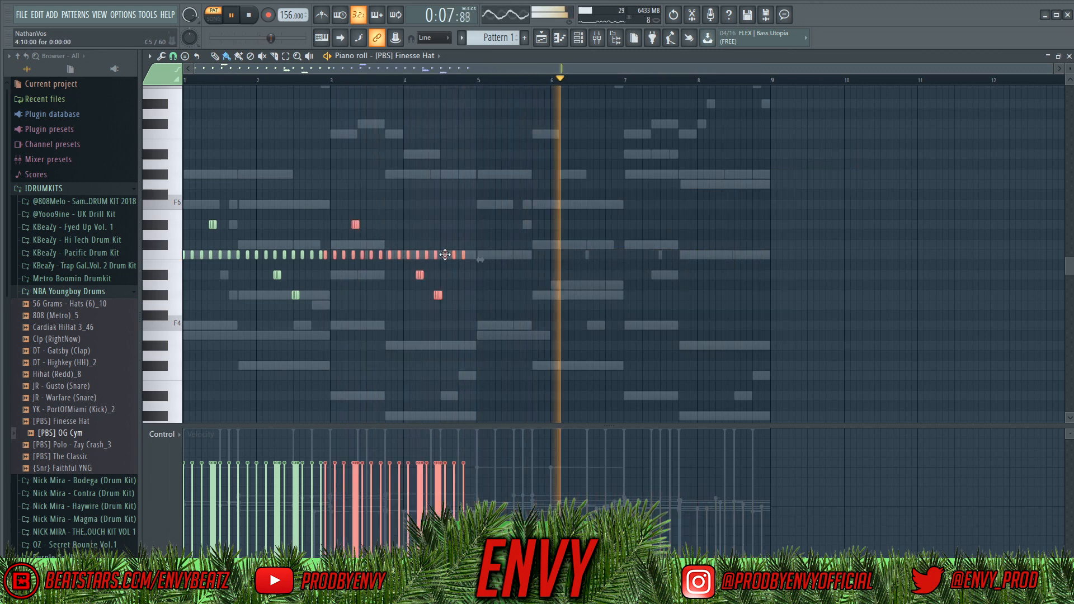
left_click_drag(444, 254, 449, 255)
left_click(424, 305, "ctrl")
key("space")
key("space")
- Raise the four-hit hat roll at beat 3 of bar 4 to D5
scroll(276, 324, "up", 1)
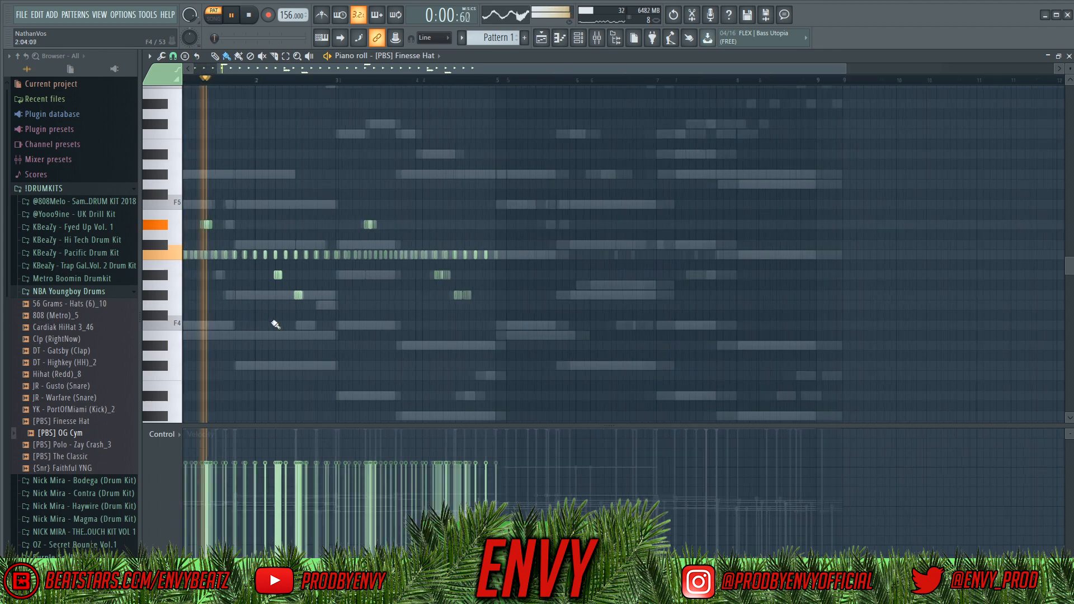
scroll(275, 324, "up", 2)
left_click_drag(565, 325, 655, 279)
key("shift+Up")
key("shift+Up")
key("shift+Up")
key("shift+Up")
key("shift+Up")
key("shift+Up")
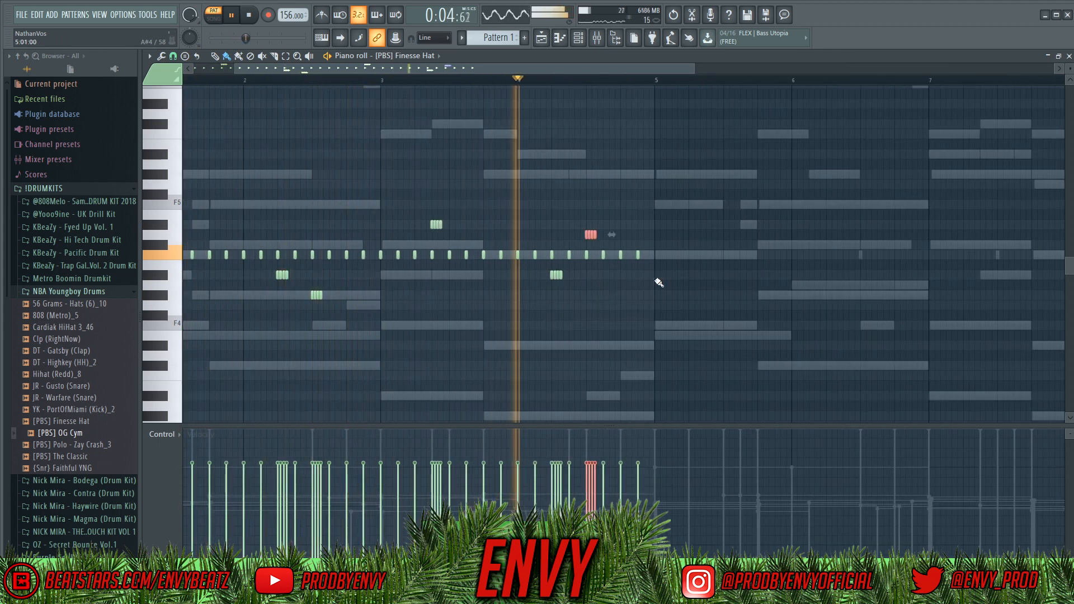
key("ctrl+d")
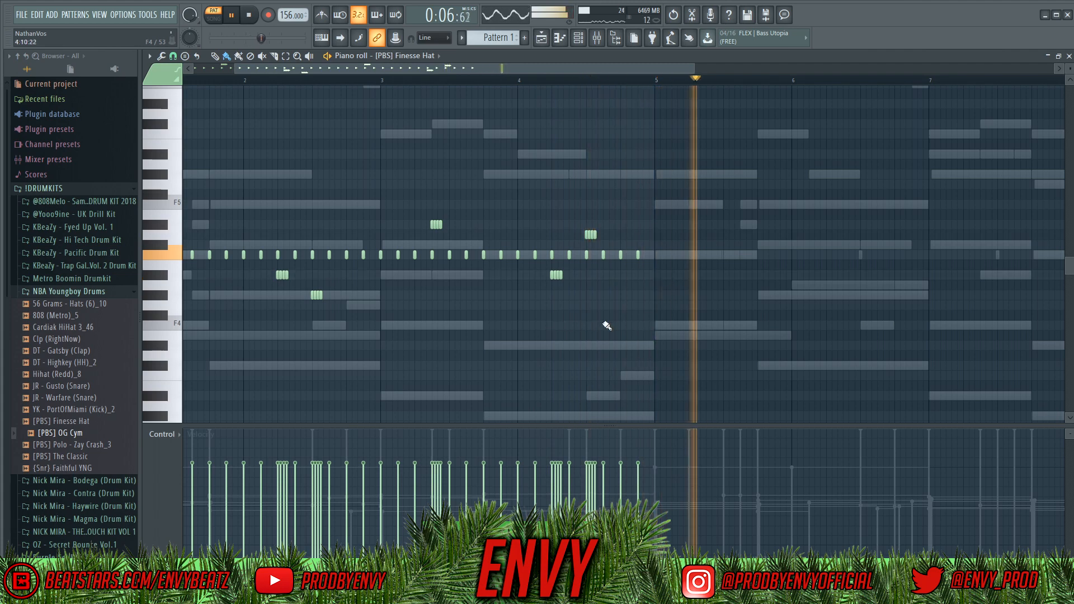
- Add an extra hat on C5 midway between the first two hats of bar 3
scroll(480, 332, "down", 2)
scroll(284, 310, "up", 3)
key("space")
key("space")
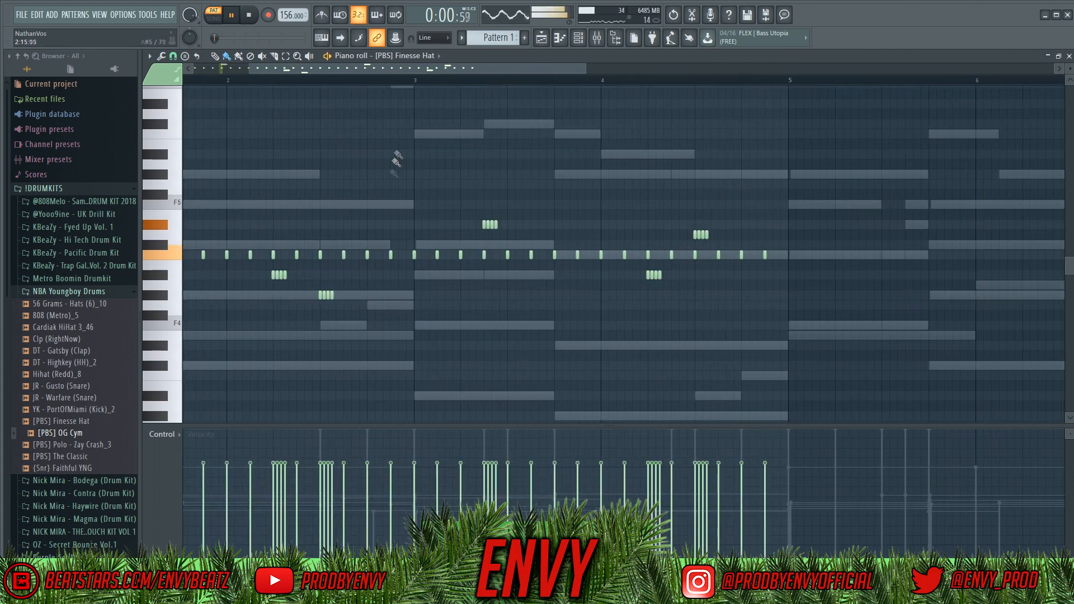
left_click(421, 254)
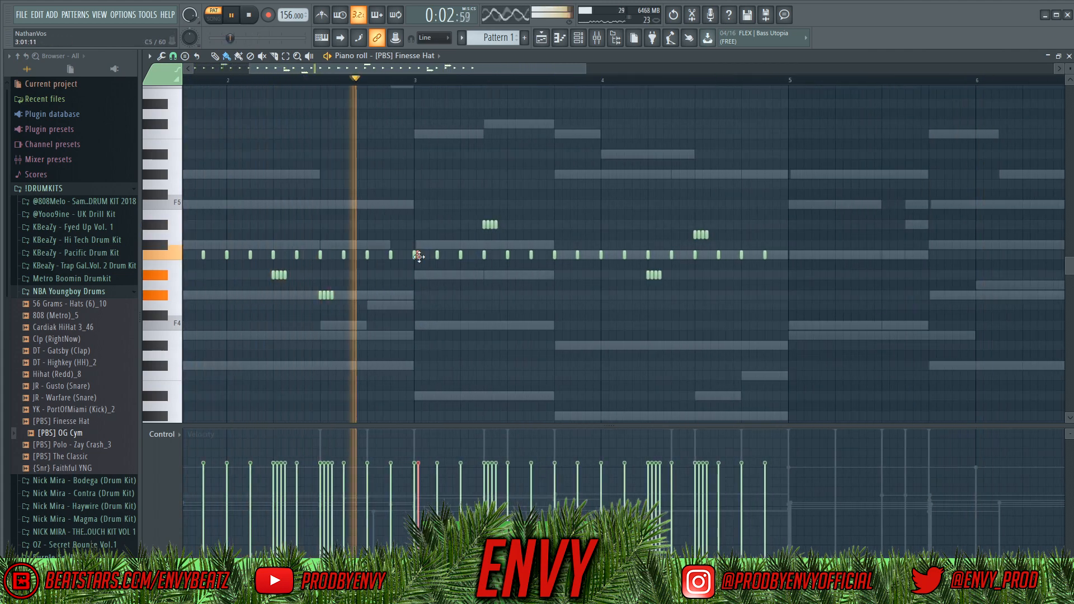
left_click(439, 287, "ctrl")
key("space")
left_click_drag(422, 256, 425, 258)
key("space")
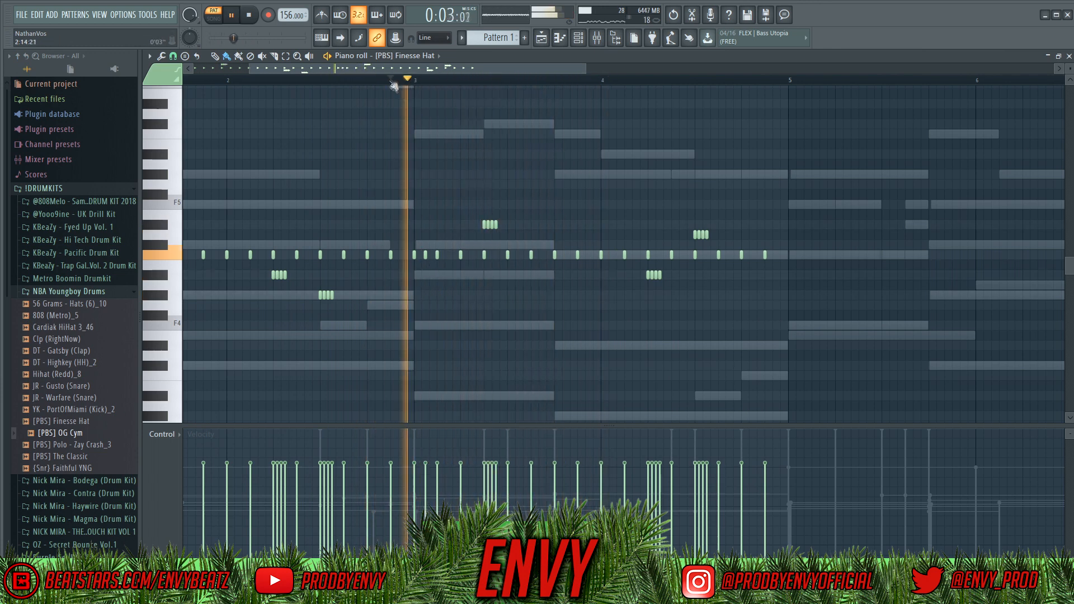
- Play the hat pattern from the start and duplicate its four bars into bars 5 to 8
scroll(582, 327, "down", 3)
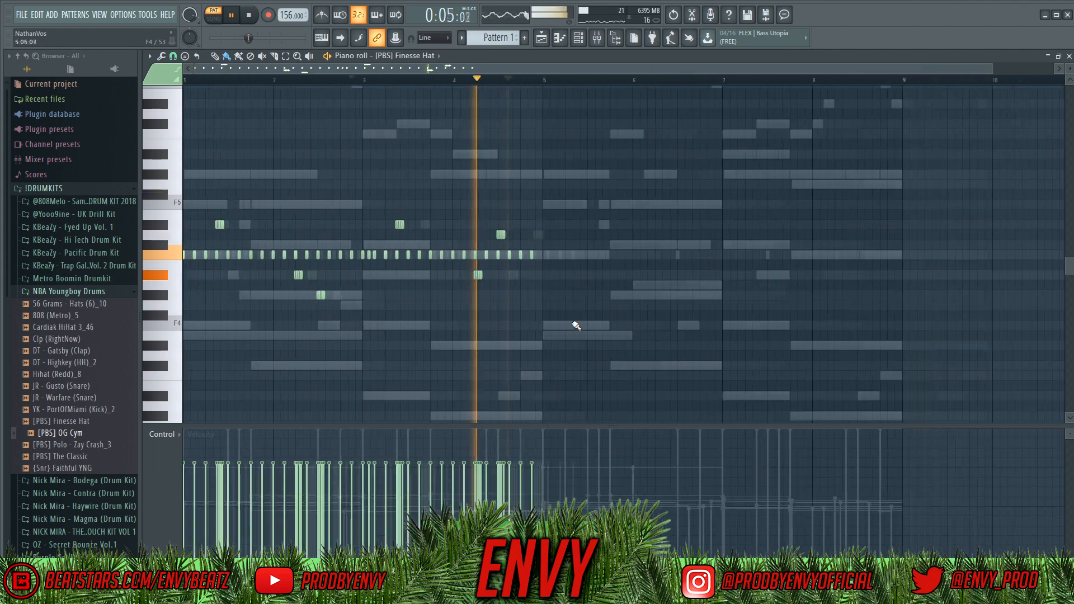
key("space")
key("space")
key("space")
left_click(186, 81)
key("space")
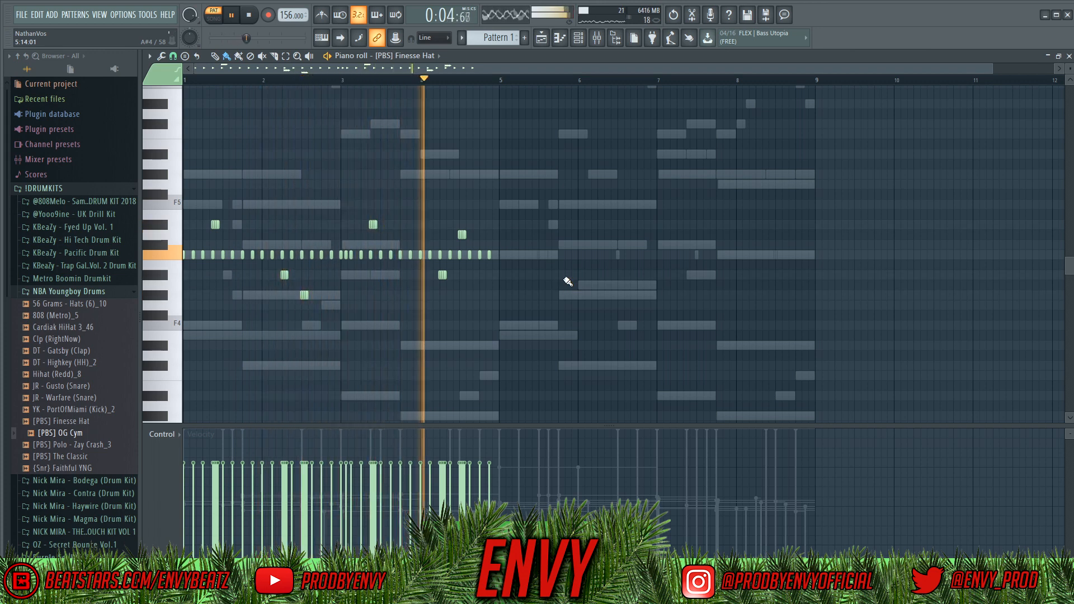
key("ctrl+b")
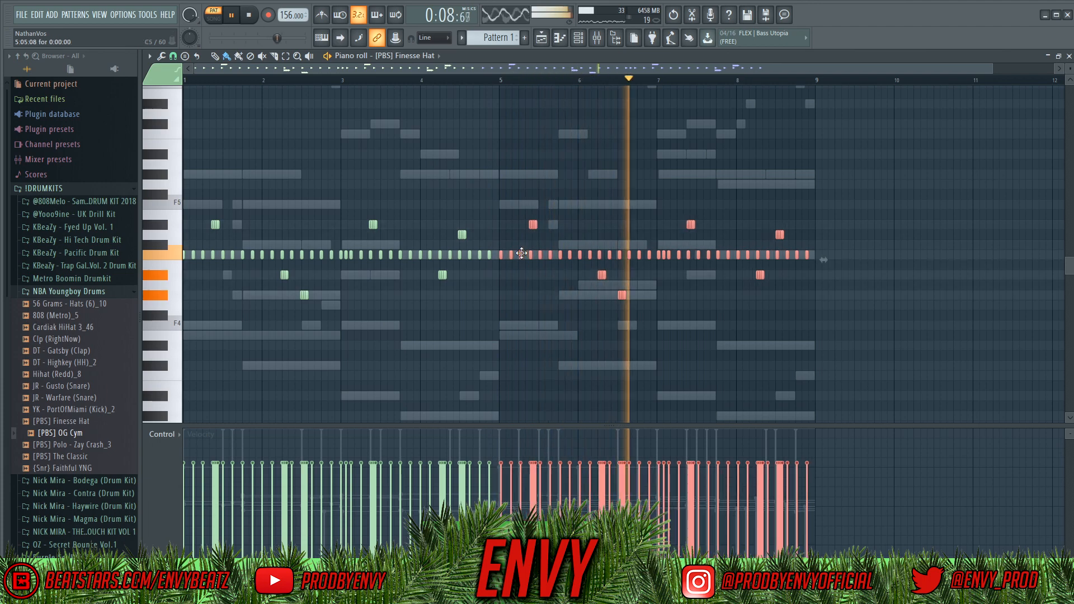
left_click_drag(518, 254, 520, 254)
left_click(664, 317, "ctrl")
- Turn the hats at the start of bar 7 into an even four-hit roll on C5
scroll(695, 317, "up", 3)
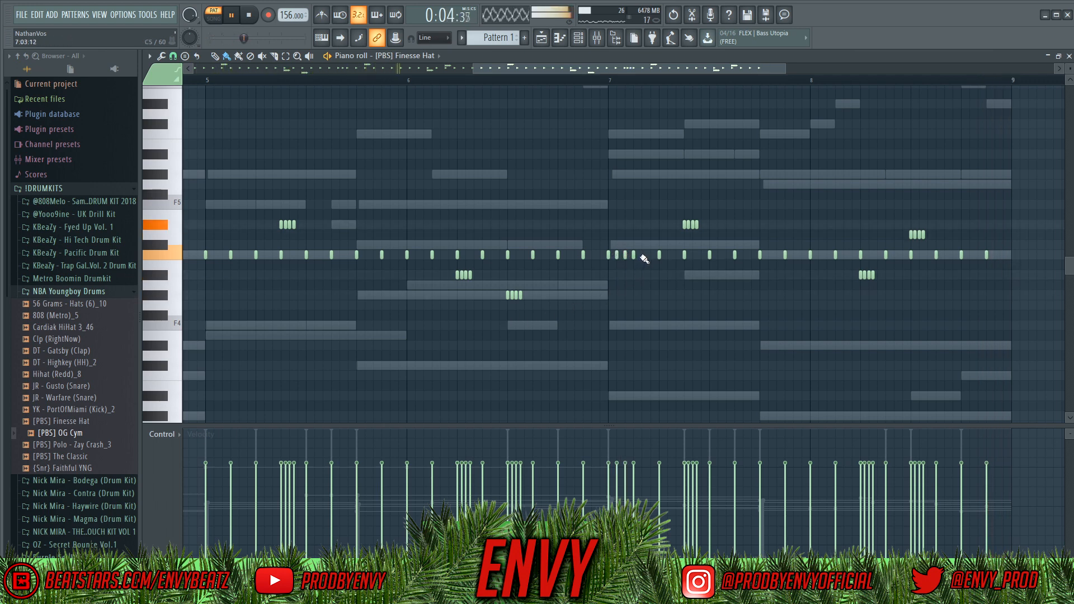
scroll(617, 265, "up", 1)
scroll(662, 350, "down", 3)
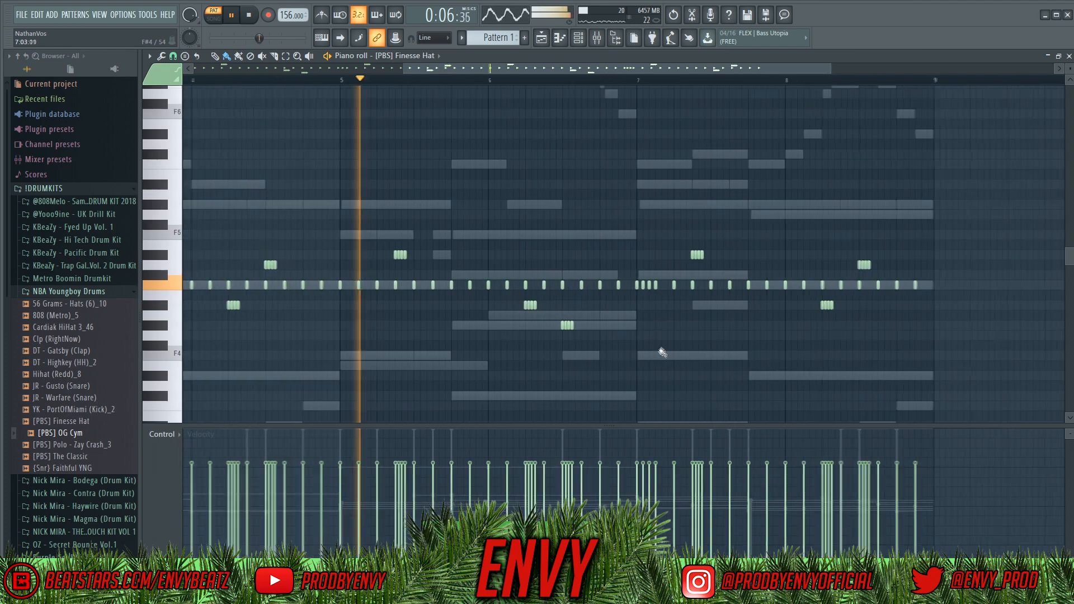
- Select the pitched hat rolls across all eight bars and lower their velocities with a slight downward slope
left_click_drag(490, 269, 521, 242)
left_click_drag(559, 340, 713, 240)
left_click_drag(709, 316, 746, 255)
left_click_drag(432, 274, 452, 255)
left_click_drag(415, 314, 435, 295)
left_click_drag(349, 265, 376, 246)
left_click_drag(267, 337, 305, 297)
left_click_drag(204, 266, 225, 246)
mouse_move(210, 473)
left_mouse_down()
mouse_move(300, 495)
mouse_move(365, 483)
mouse_move(447, 498)
mouse_move(575, 495)
mouse_move(593, 483)
mouse_move(658, 492)
left_mouse_up()
left_click_drag(714, 482, 741, 496)
left_click(669, 351, "ctrl")
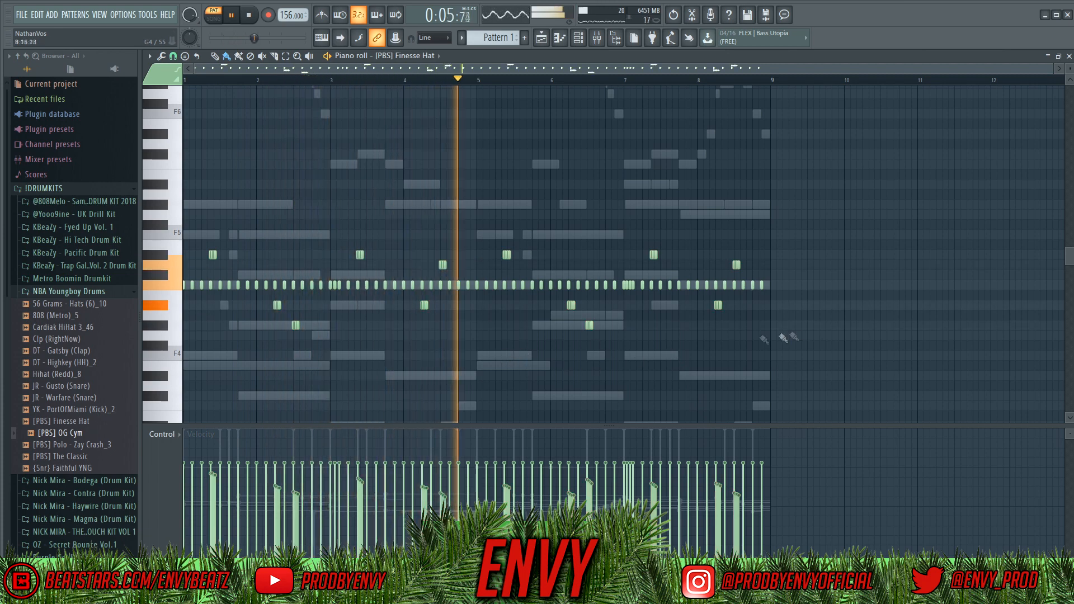
- Paint a six-hit hat roll on A#4 over the last beat of bar 8 and fade its velocities down
scroll(781, 338, "up", 5)
scroll(644, 322, "up", 2)
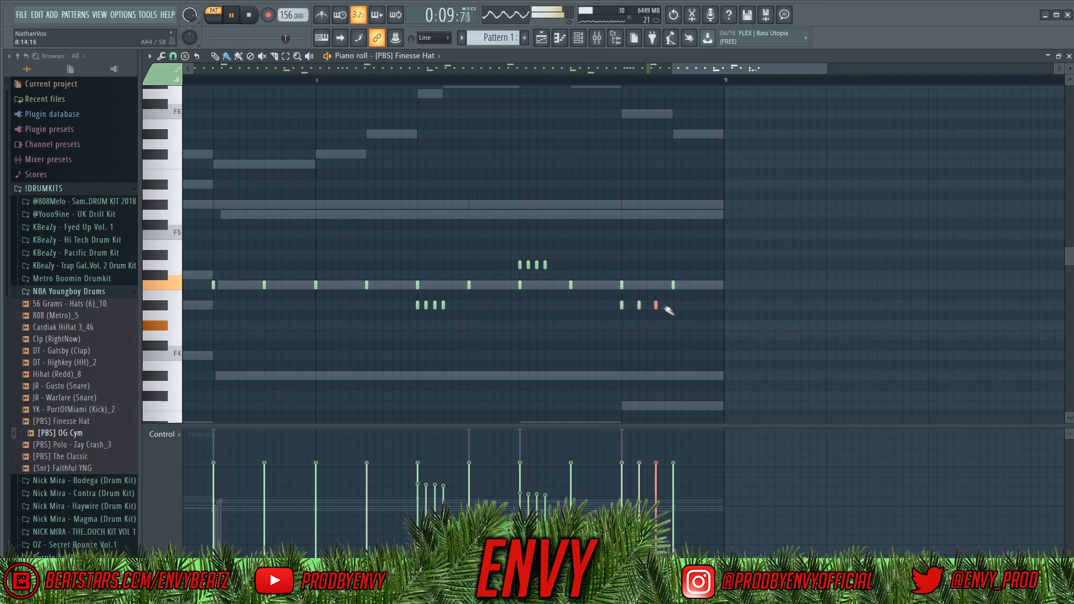
left_click_drag(683, 308, 721, 311)
left_click_drag(612, 300, 755, 323)
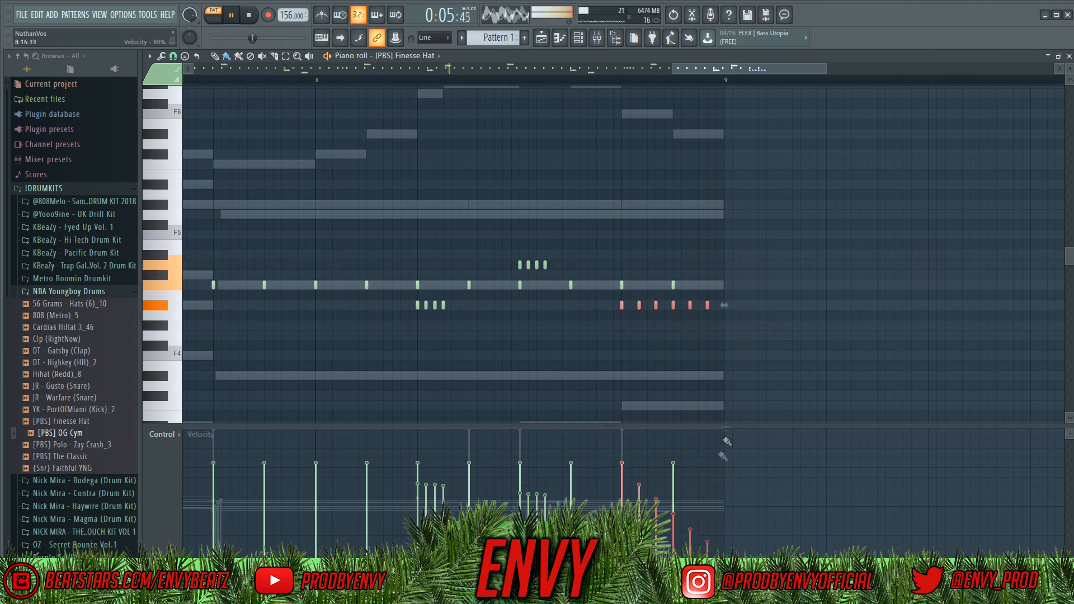
scroll(740, 383, "down", 5)
scroll(732, 383, "down", 3)
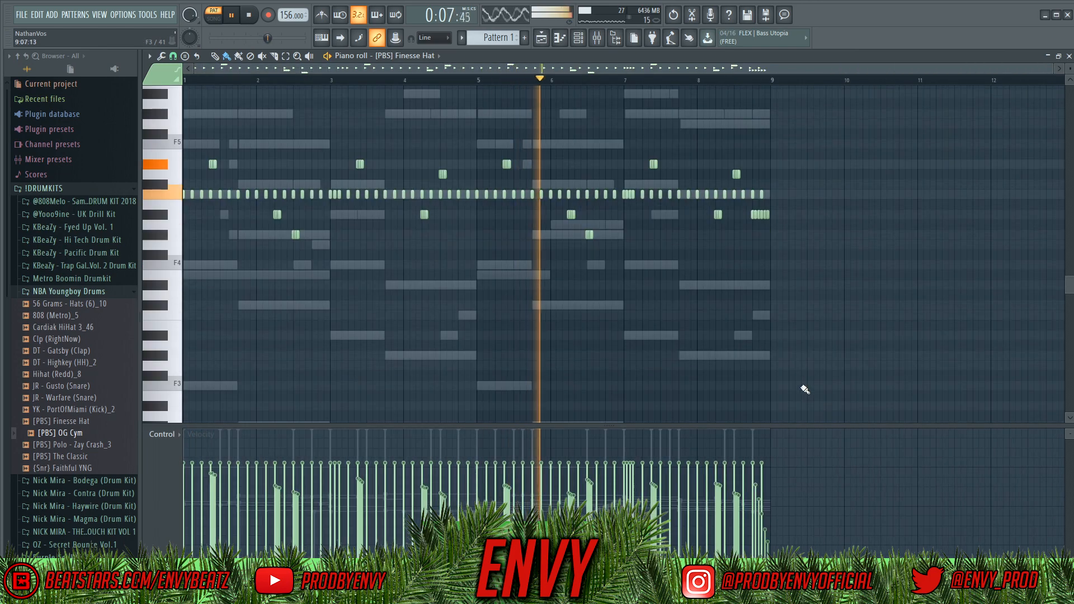
scroll(805, 389, "up", 5)
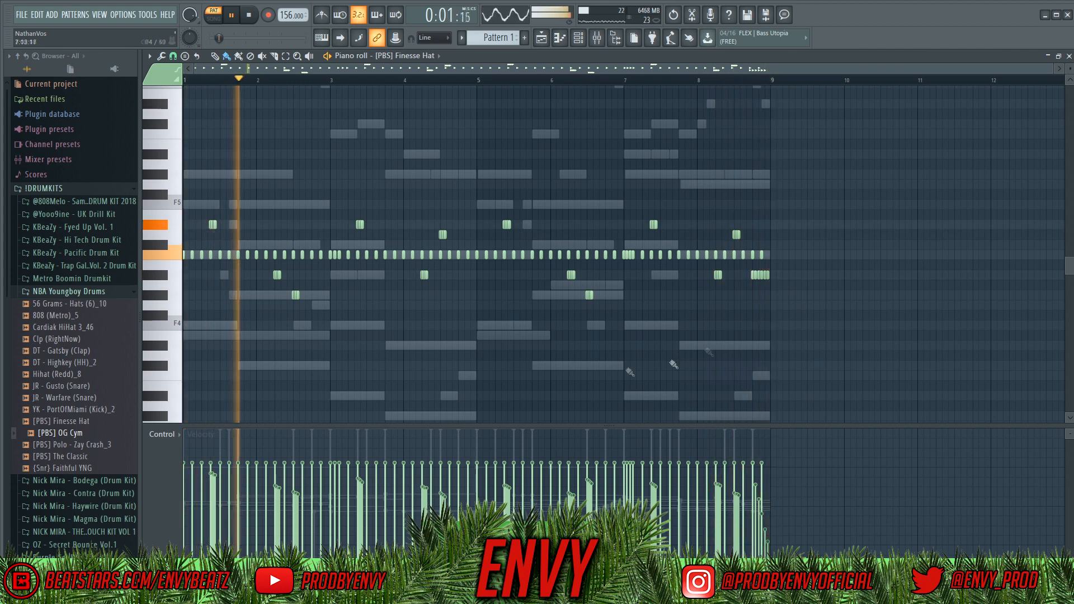
- Stop playback and lower the velocity of every second regular hat on C5
key("space")
scroll(259, 287, "up", 2)
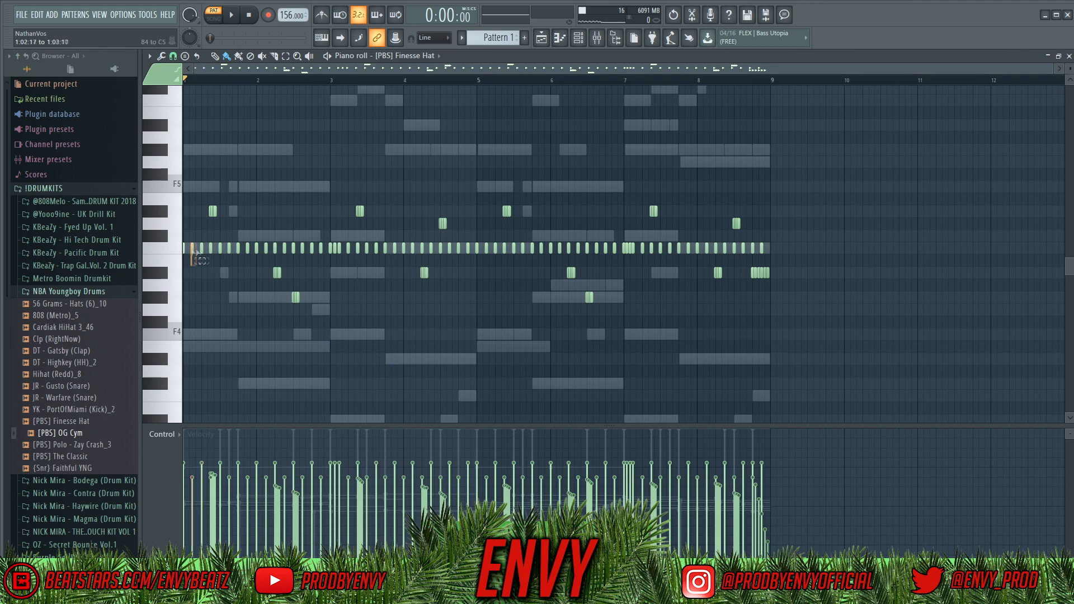
scroll(223, 240, "up", 4)
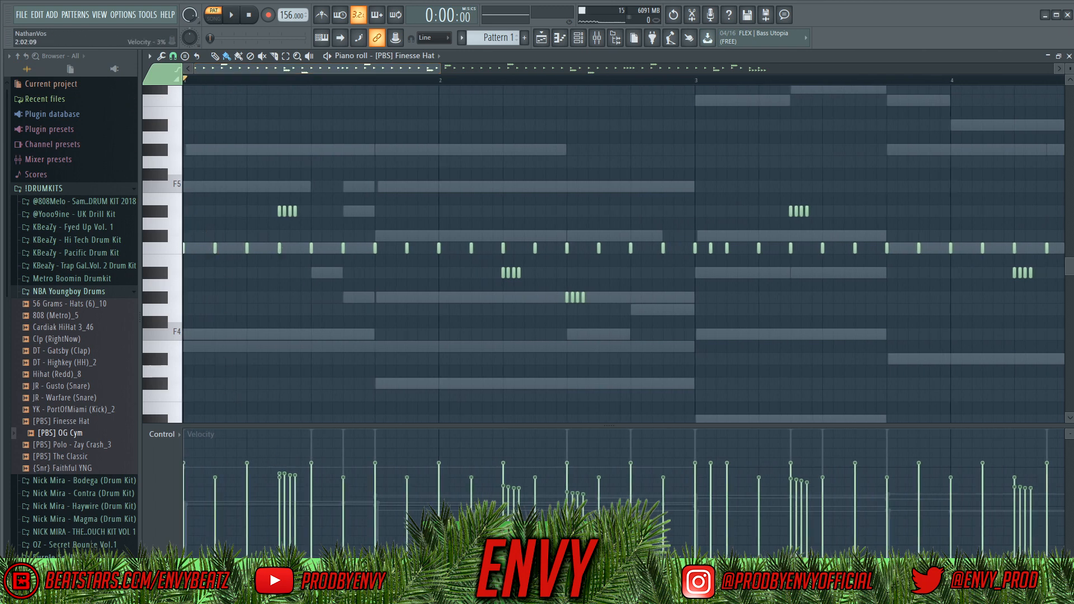
scroll(407, 384, "down", 4)
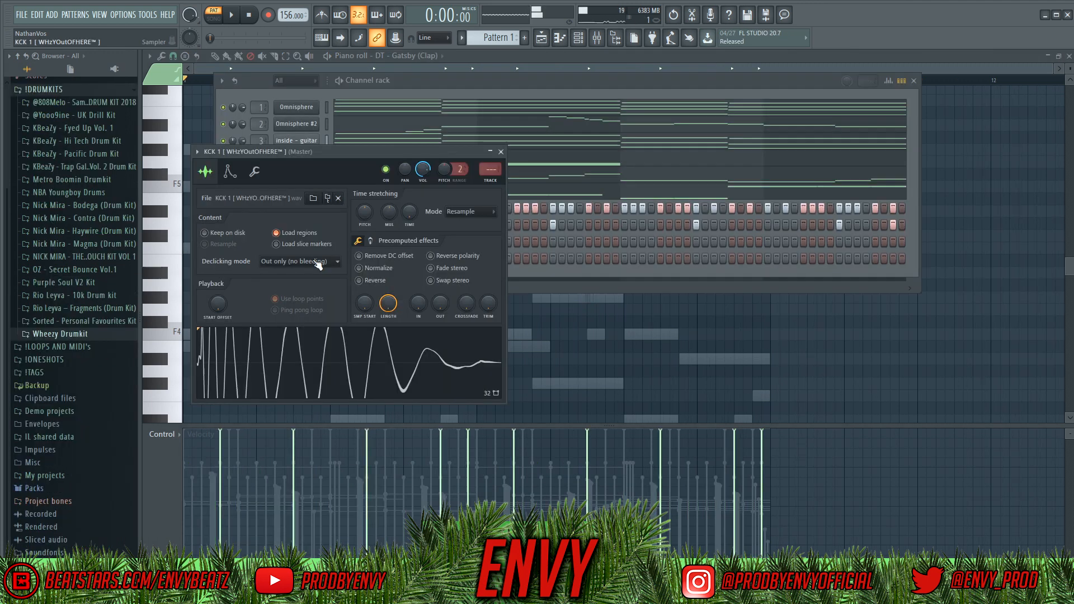
- Rename the kick channel KCK 1 [ WHzYOutOFHERE ], without the trademark sign, and close its settings
key("F2")
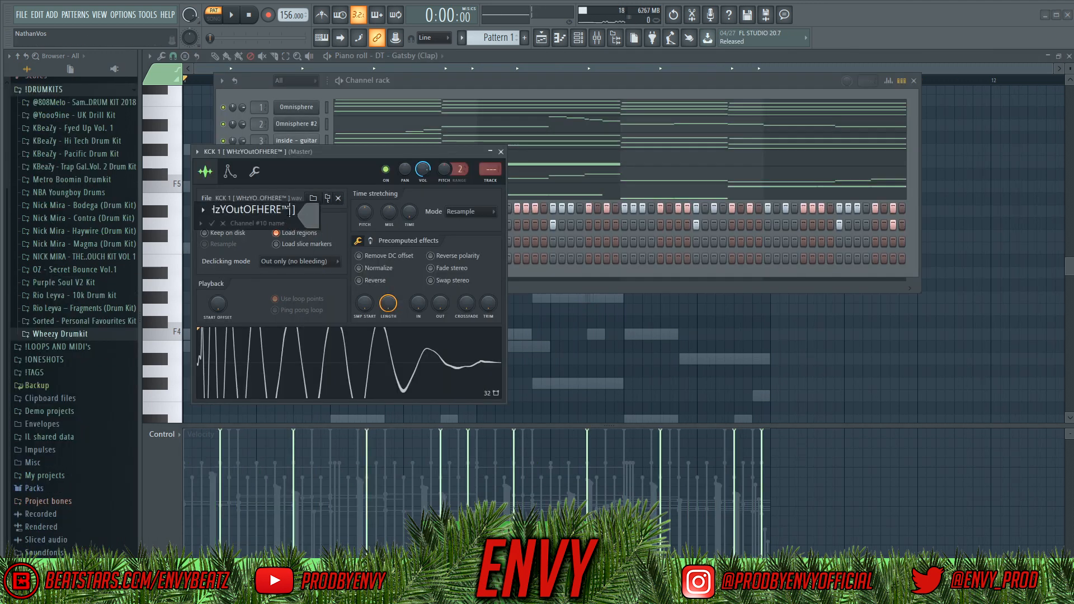
key("Return")
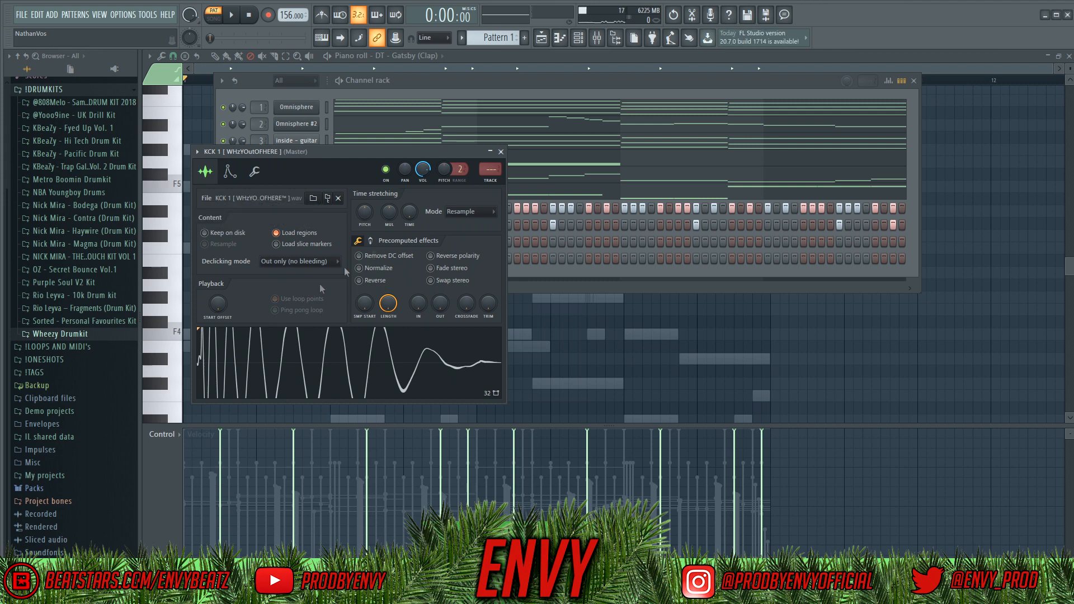
left_click(500, 151)
- Copy the notes of the 808 (Metro)_5 channel into the KCK 1 kick channel
right_click(307, 191)
left_click(444, 202)
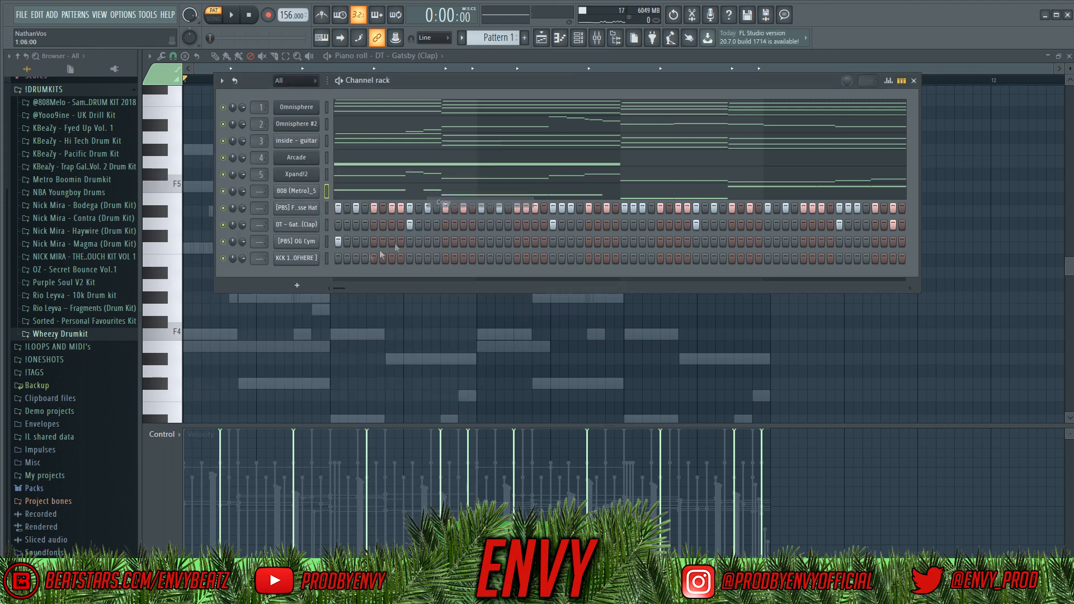
right_click(311, 259)
left_click(442, 279)
- Open the kick's notes for editing and flatten them all onto C5 with the limiter/transposer
right_click(311, 258)
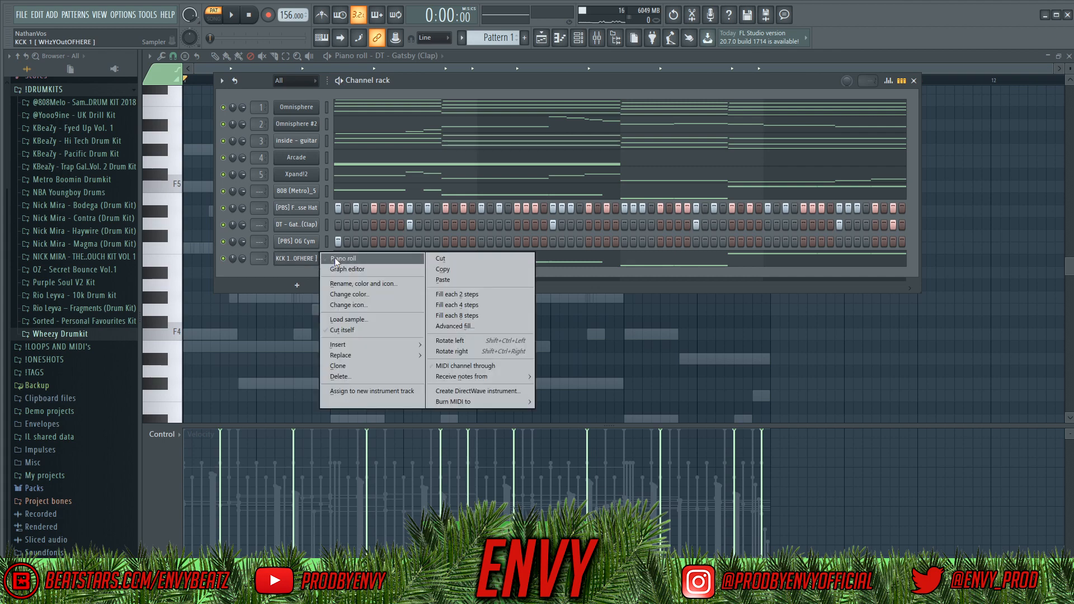
left_click(335, 259)
scroll(413, 358, "up", 5)
scroll(417, 361, "down", 4)
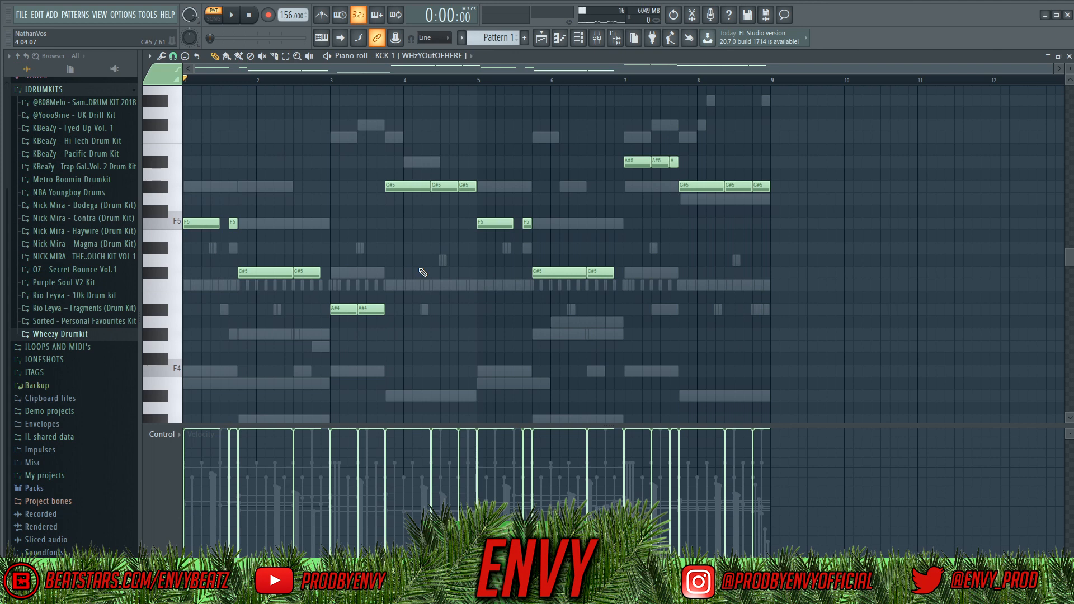
key("alt+l")
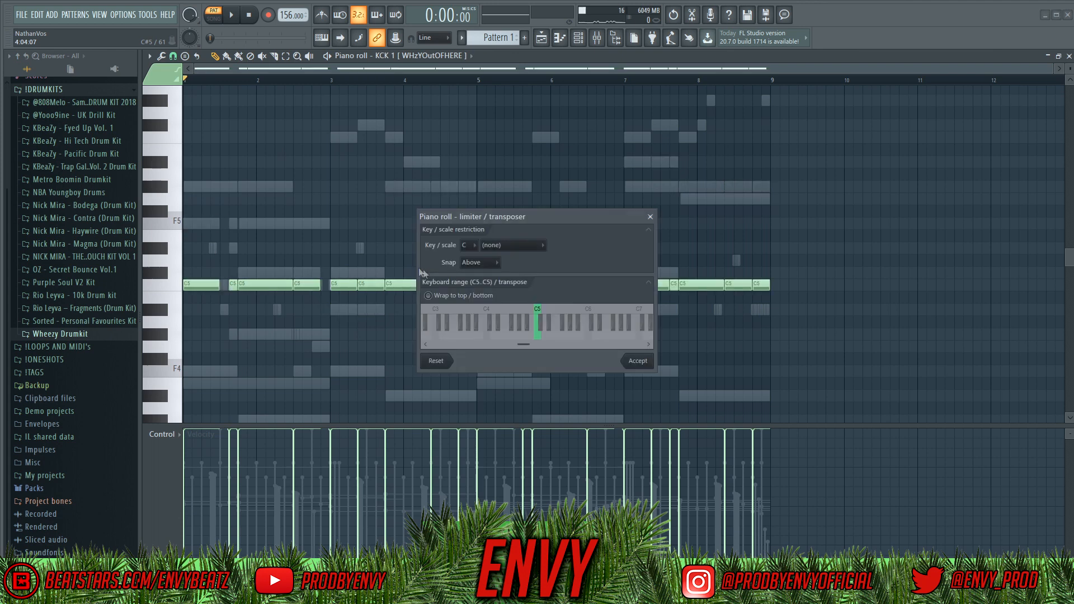
left_click(637, 361)
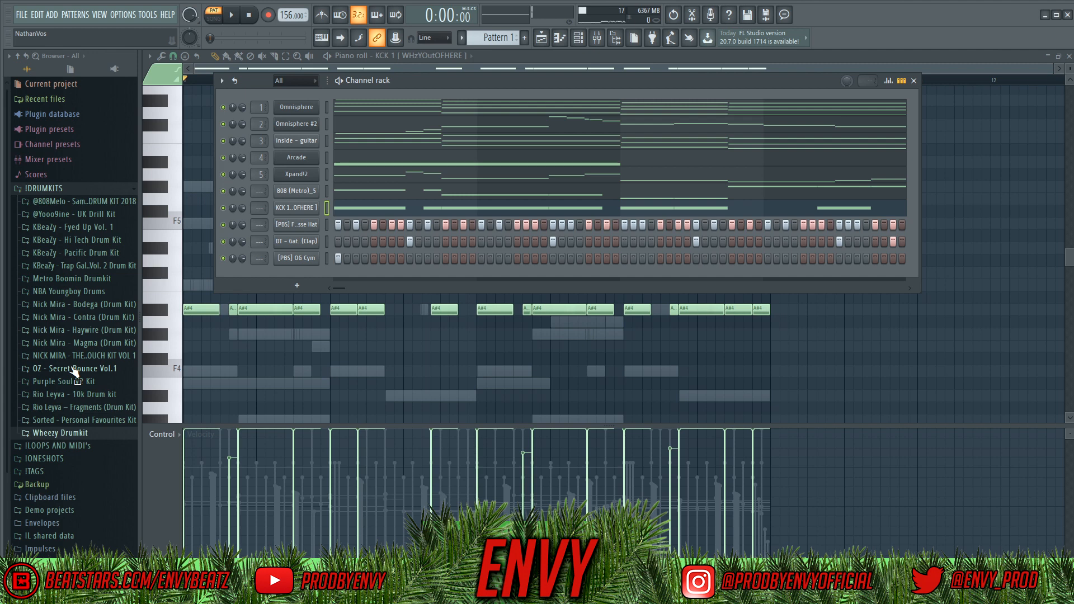
- Discard the lengths of the kick notes on A#4 to make them short hits, and return to the channel rack
key("F6")
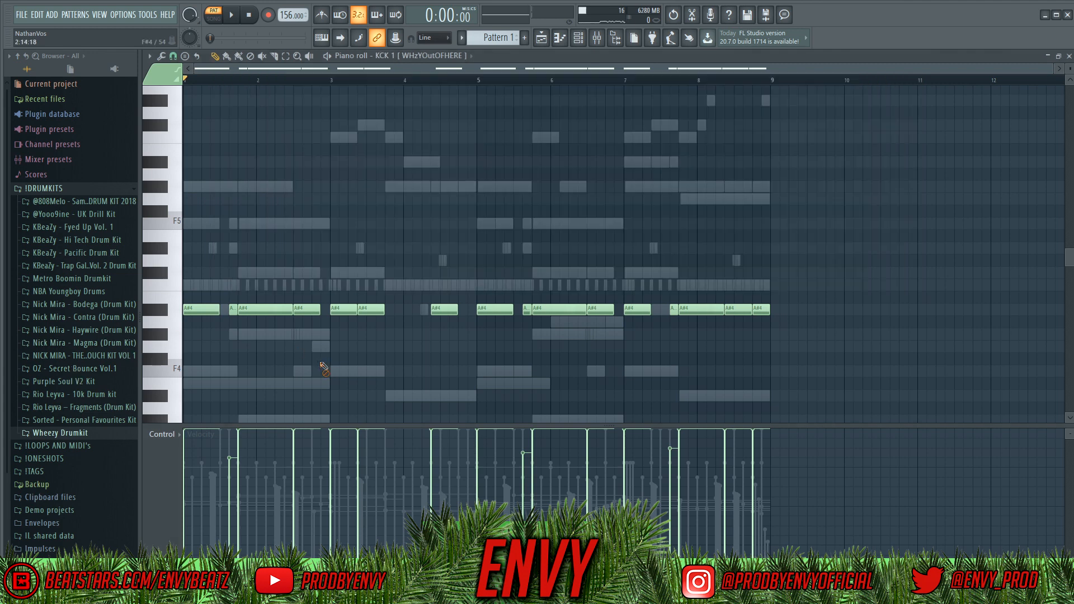
key("shift+d")
left_click(580, 38)
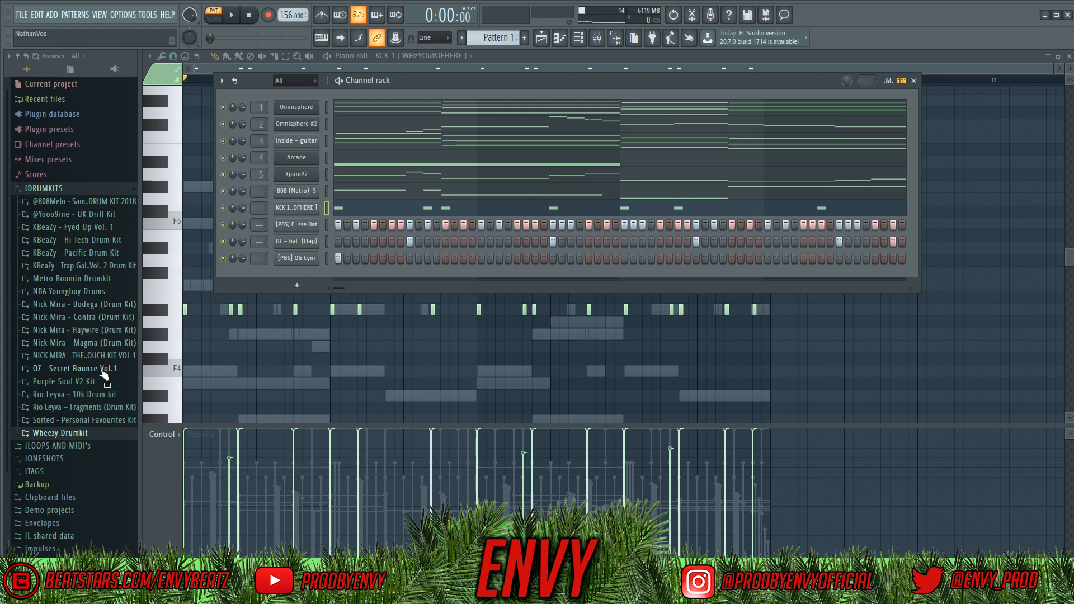
- Audition snares from OZ - Secret Bounce Vol.1 over the playing pattern and add Snare (ImOut) as a channel below the clap
left_click(104, 370)
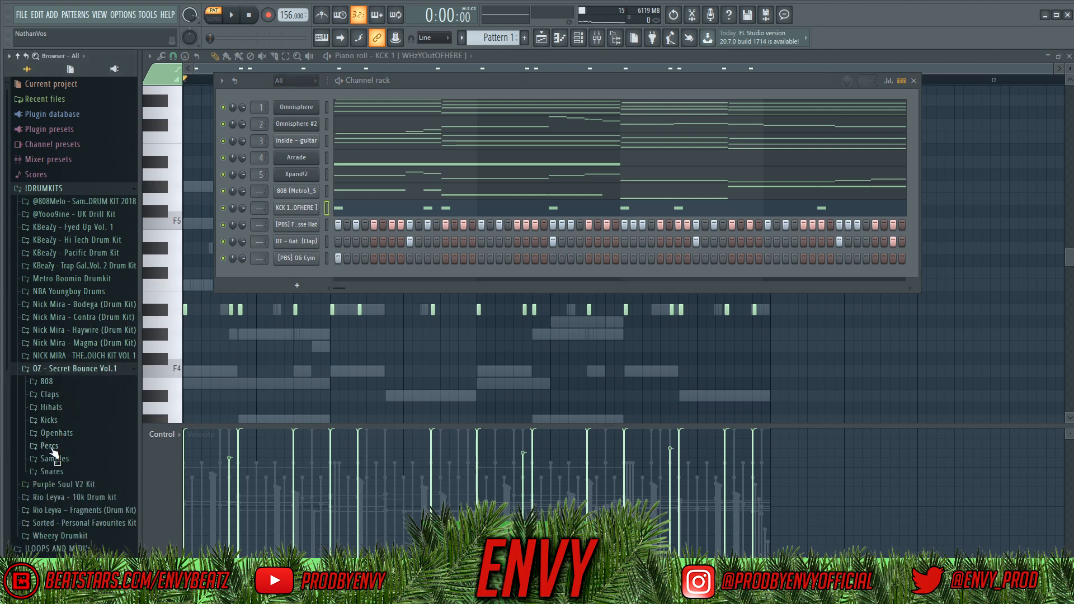
left_click(50, 471)
key("space")
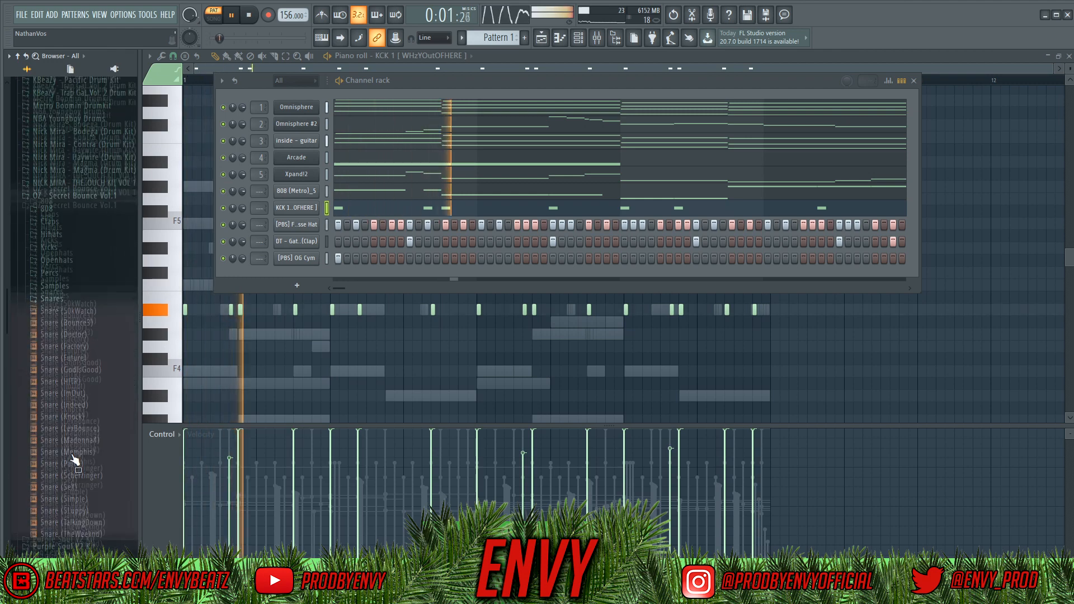
left_click(84, 297)
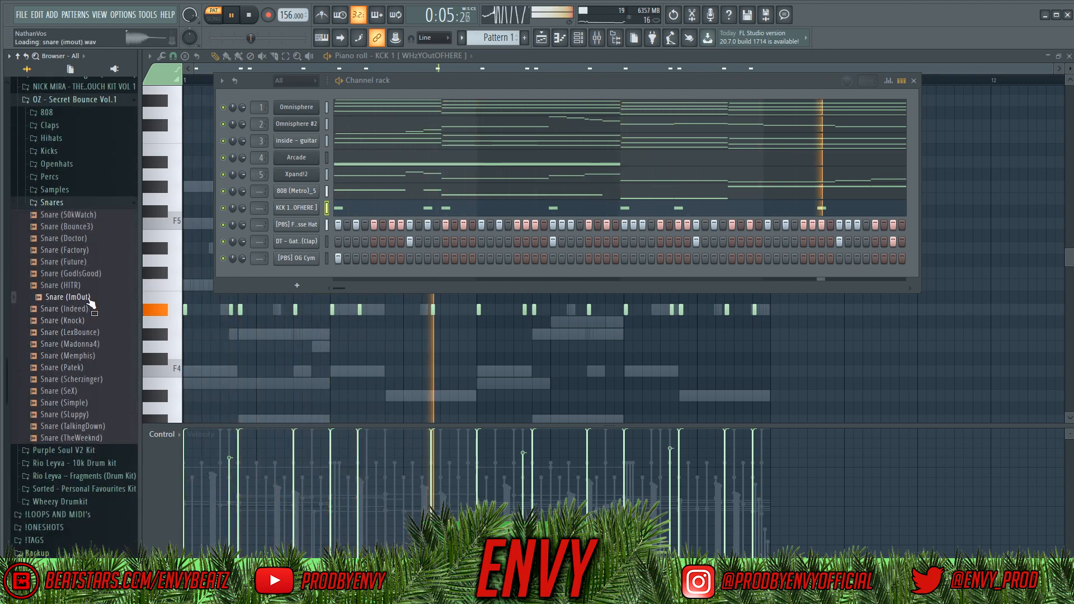
left_click_drag(89, 299, 308, 256)
- Place Snare (ImOut) hits on steps 19, 47 and 51 while playing the pattern
left_click(463, 258)
key("space")
right_click(463, 258)
key("space")
left_click(499, 258)
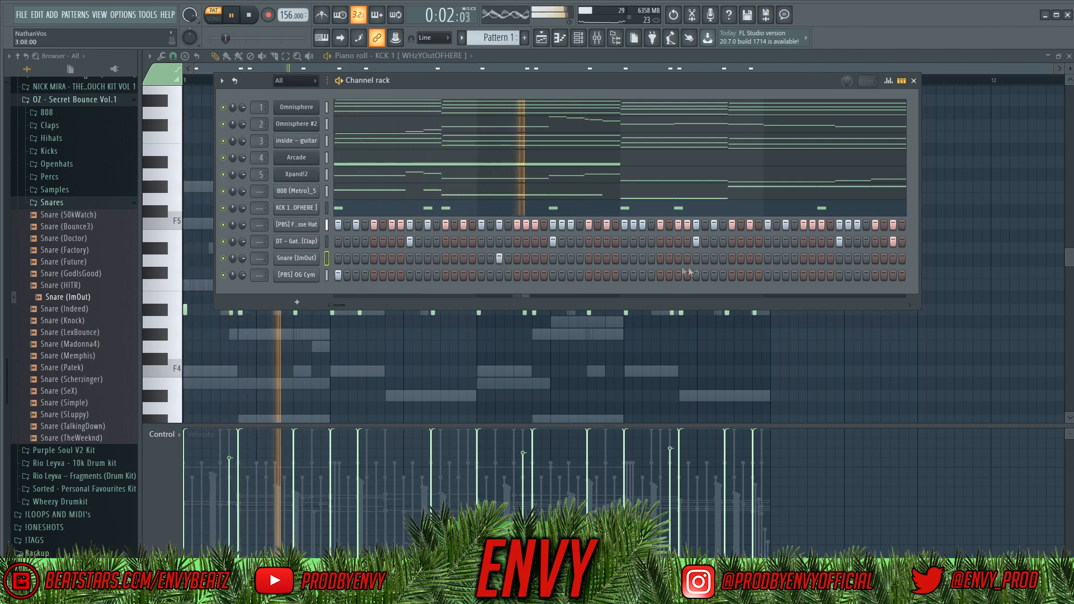
left_click(749, 259)
left_click(785, 258)
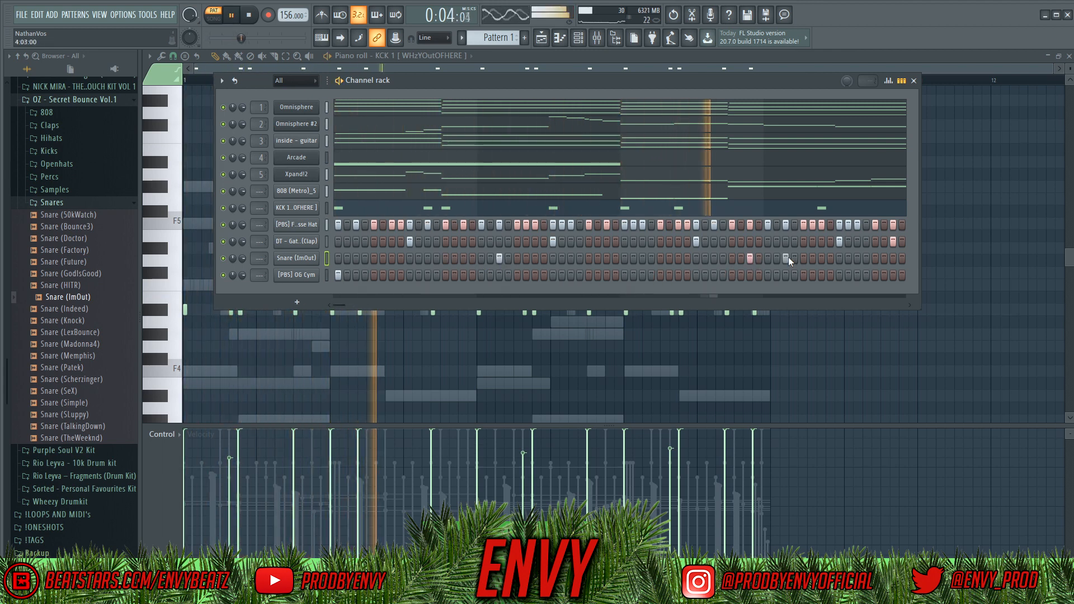
- In the snare's piano roll, repeat the hits over bars 5 to 8 and delete the one at the end of bar 3
right_click(329, 259)
left_click(342, 259)
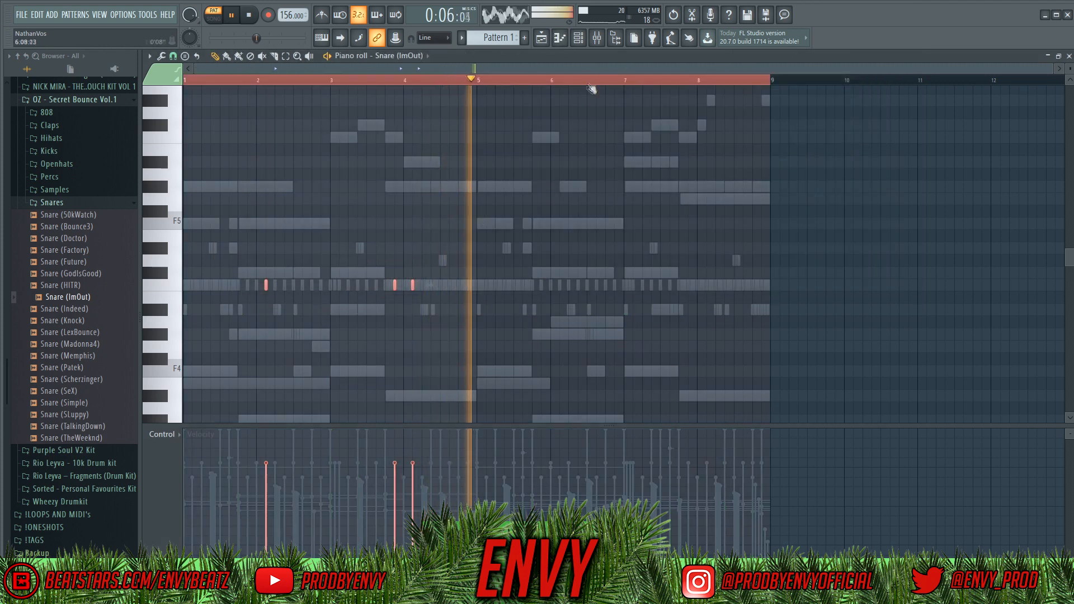
key("ctrl+b")
right_click(394, 285)
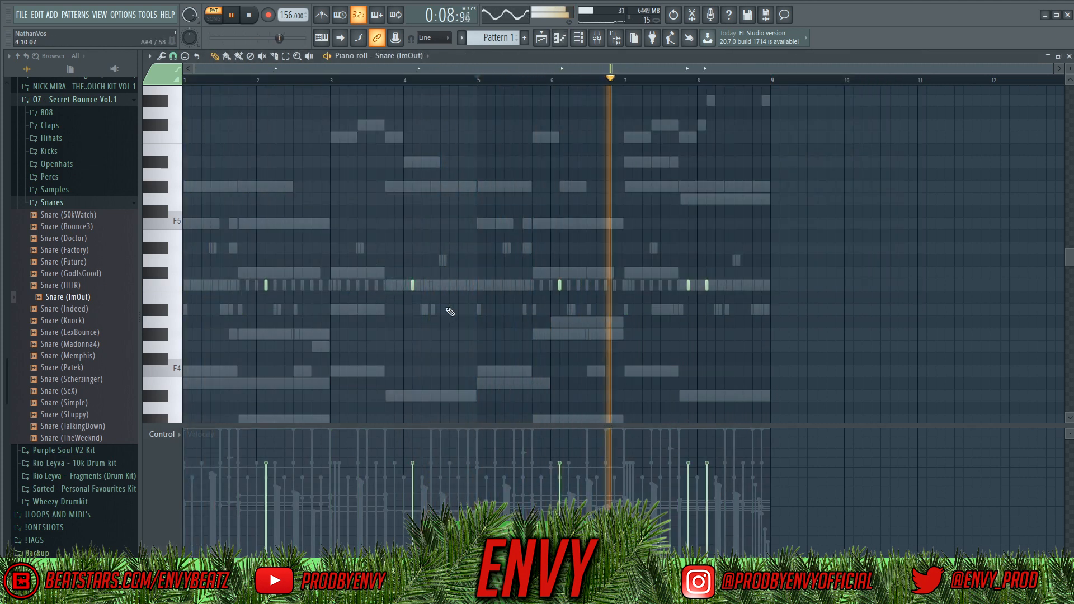
- Raise the velocity of all the snare hits, and lower that of the last hit in bar 8
key("ctrl+a")
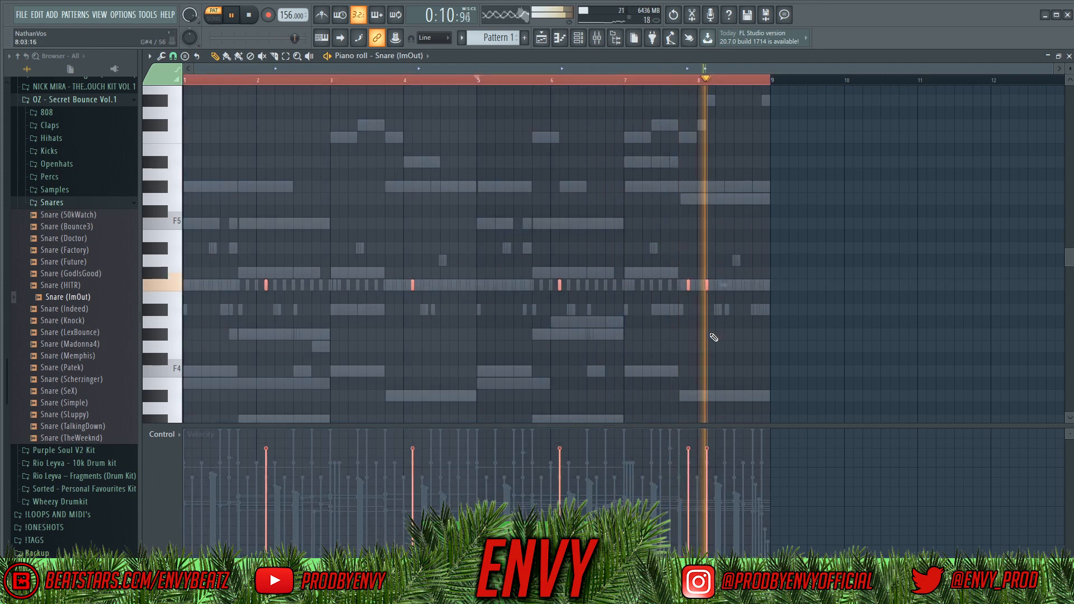
left_click(707, 465)
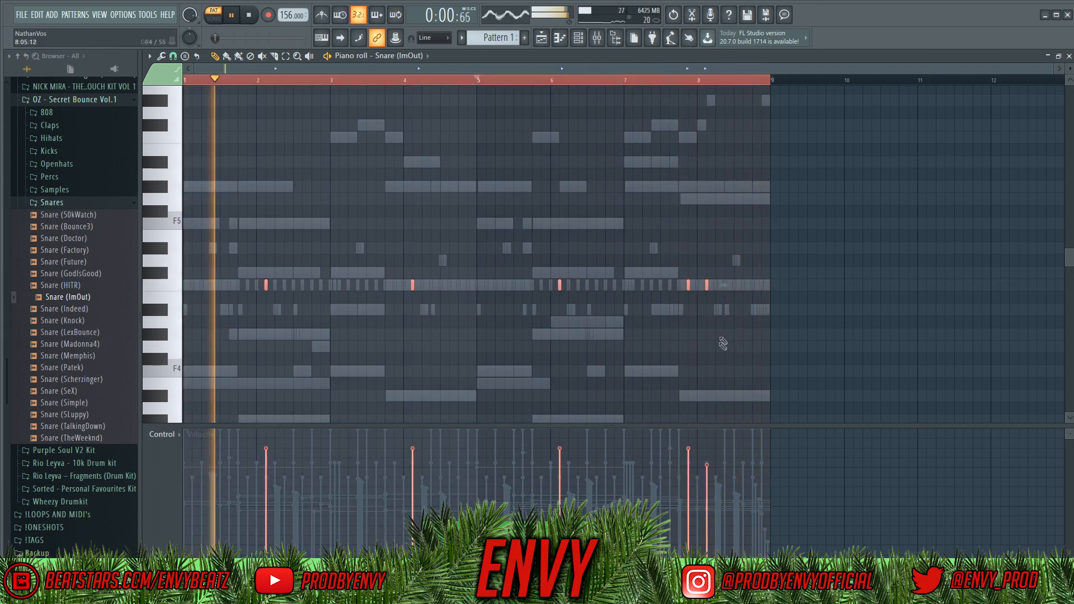
right_click(719, 322)
- Audition other snares from OZ - Secret Bounce Vol.1 and replace the snare channel's sample with Snare (Simple)
key("space")
left_click(78, 312)
left_click(82, 320)
left_click(87, 332)
left_click(90, 344)
left_click(92, 356)
left_click(93, 369)
left_click(94, 381)
left_click(95, 392)
left_click(95, 404)
key("space")
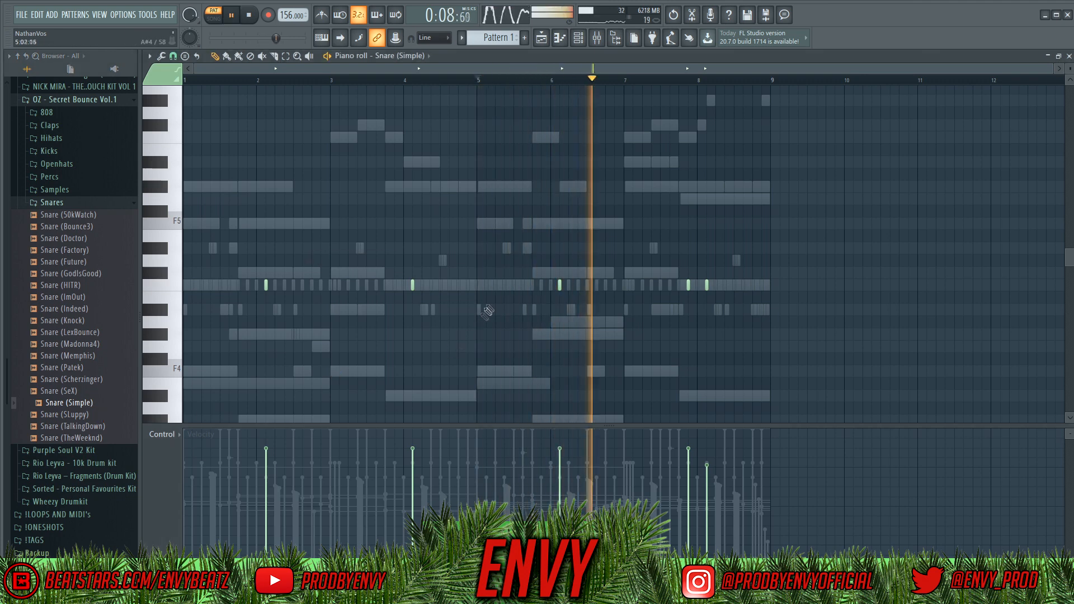
- Route the channels from the 808 down to the OG Cym to their own mixer tracks, 6 to 11
left_click(579, 38)
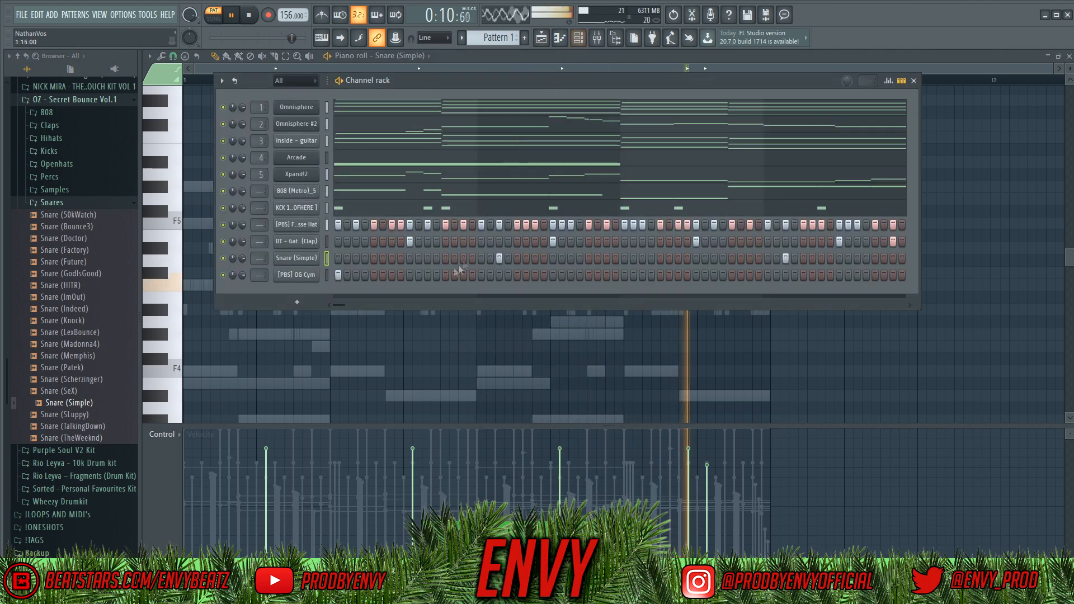
left_click_drag(326, 192, 327, 275)
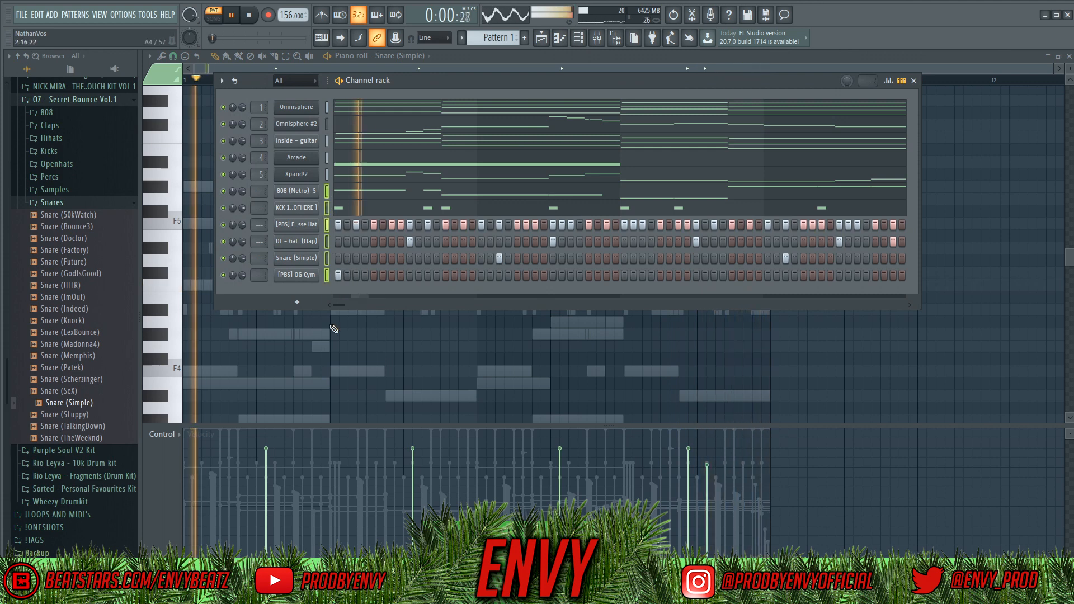
key("ctrl+l")
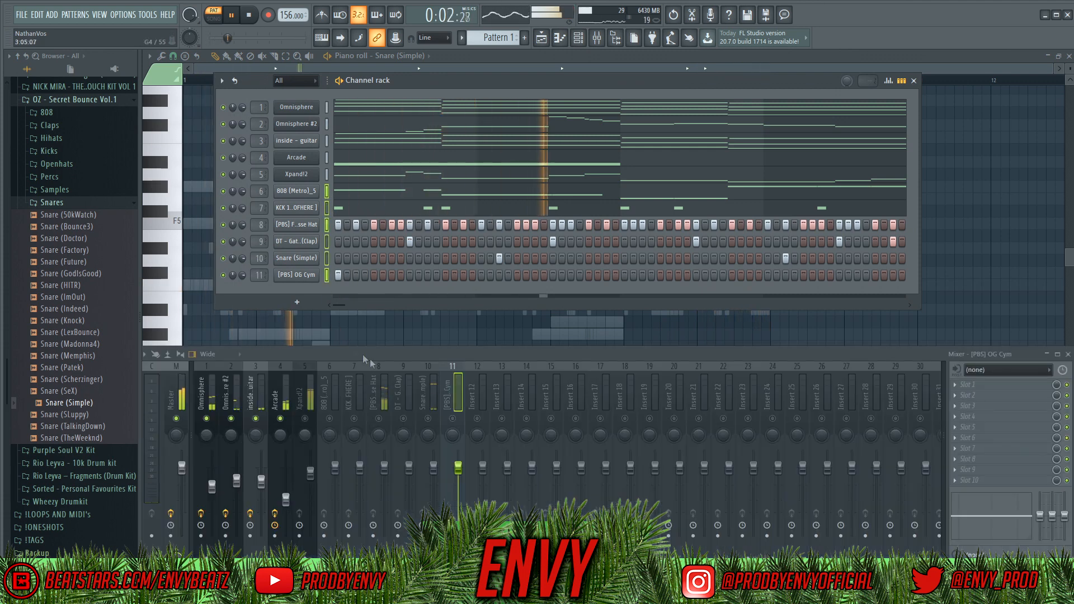
- Unmute the 808 and drum mixer tracks while keeping Xpand!2 muted, and lower the kick's volume to -3.3 dB
right_click(348, 418)
right_click(347, 419)
left_click(304, 419)
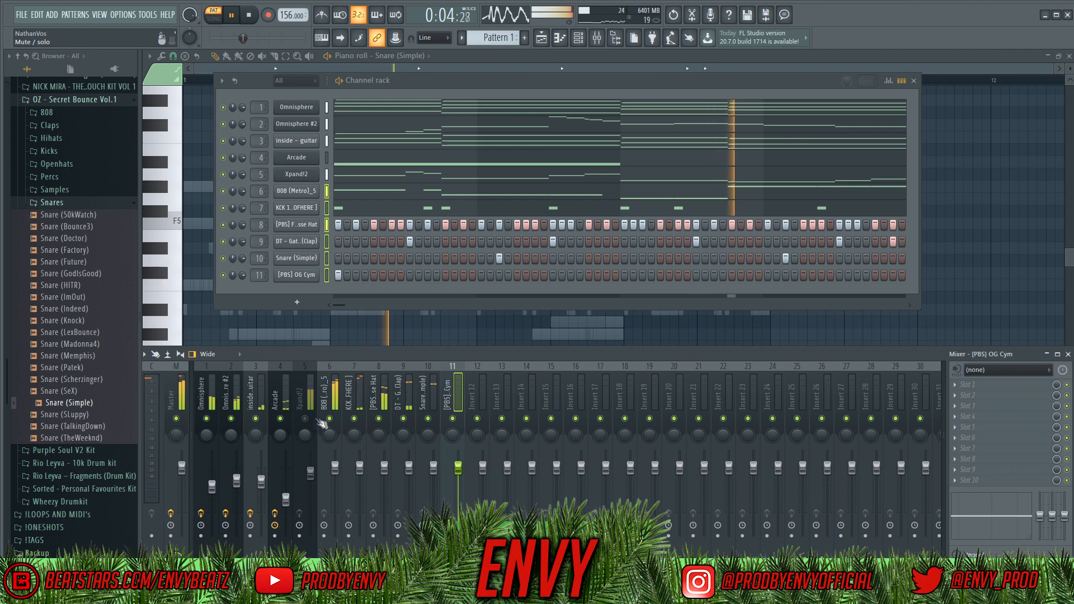
left_click_drag(359, 468, 360, 478)
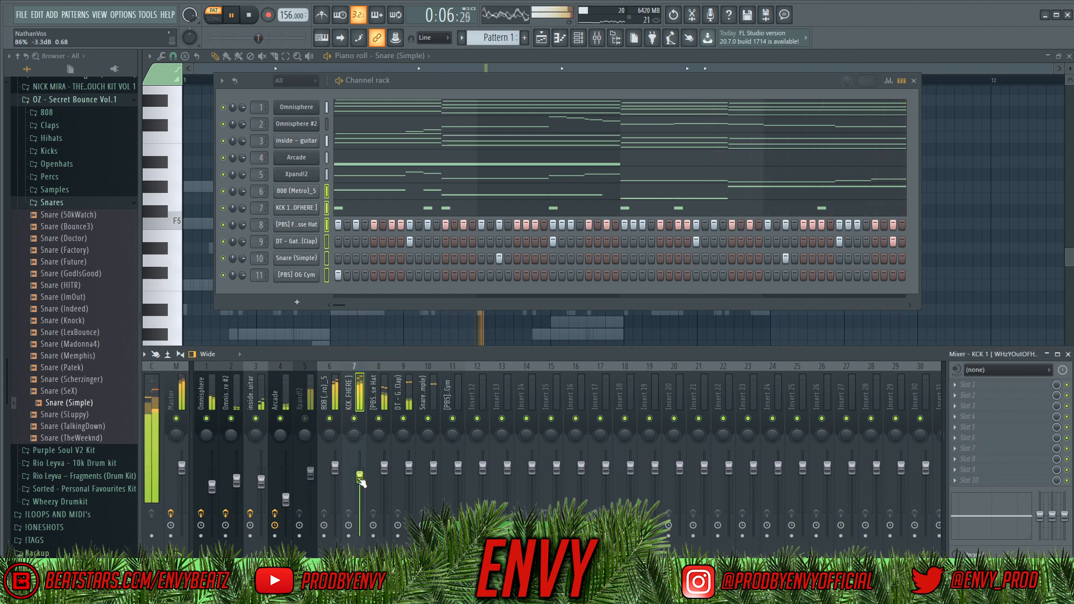
- Stop playback and delete Edison from the master track's first effect slot
key("space")
left_click(185, 402)
left_click(956, 385)
left_click(962, 326)
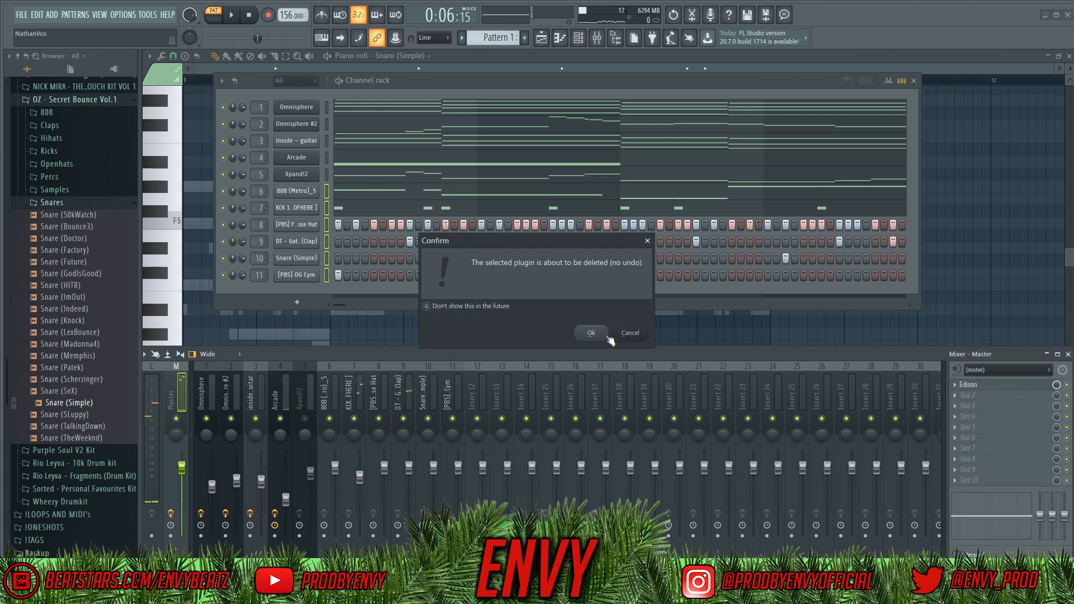
left_click(592, 334)
- Load Fruity parametric EQ and Fruity soft clipper into the master track's first two effect slots and close their windows
left_click(966, 386)
left_click(822, 515)
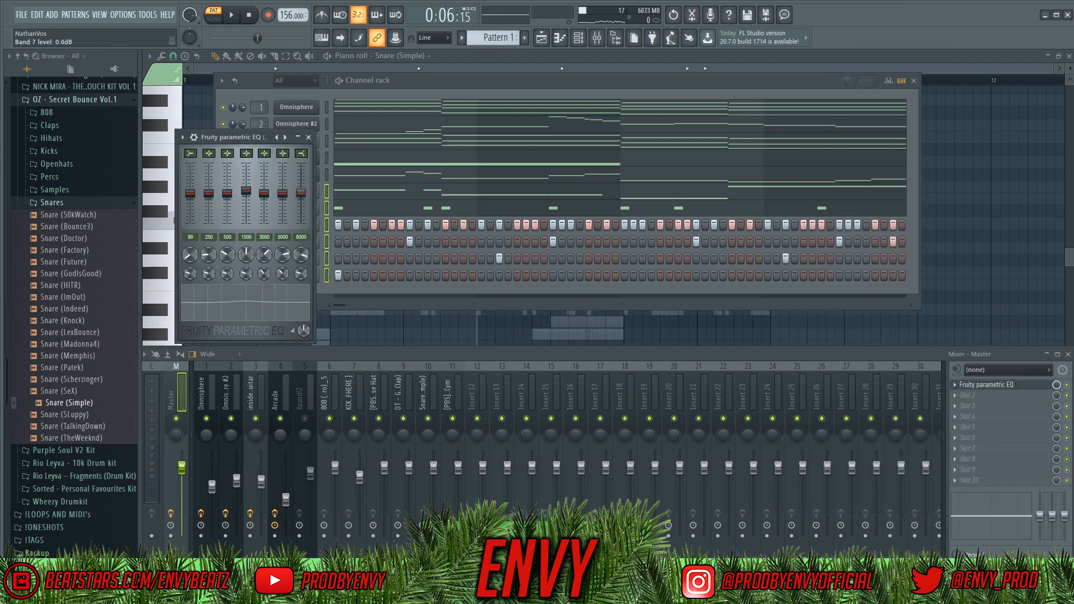
left_click(308, 138)
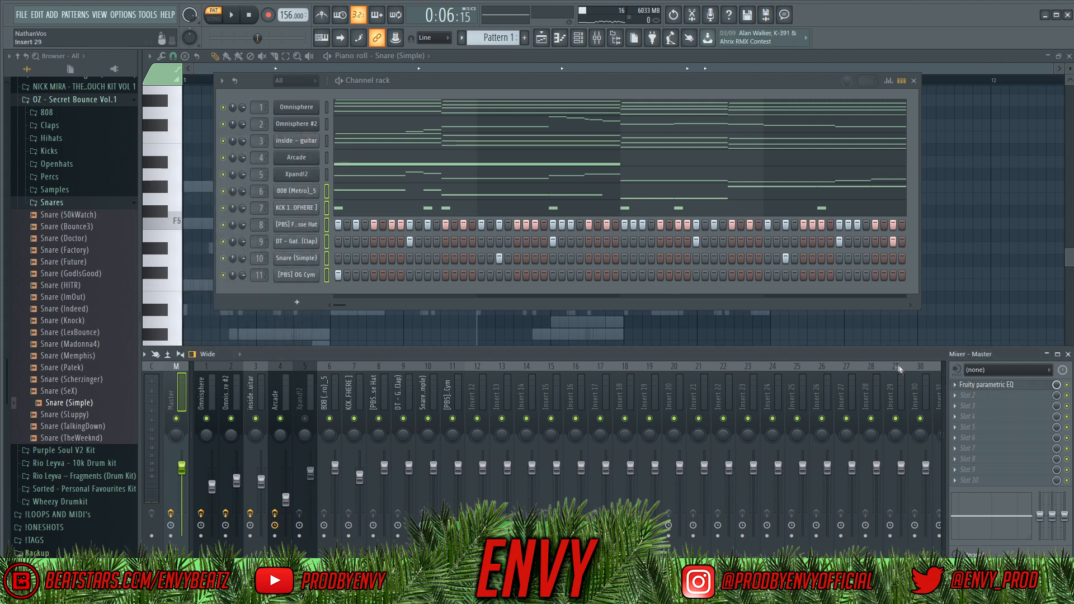
left_click(971, 407)
left_click(811, 347)
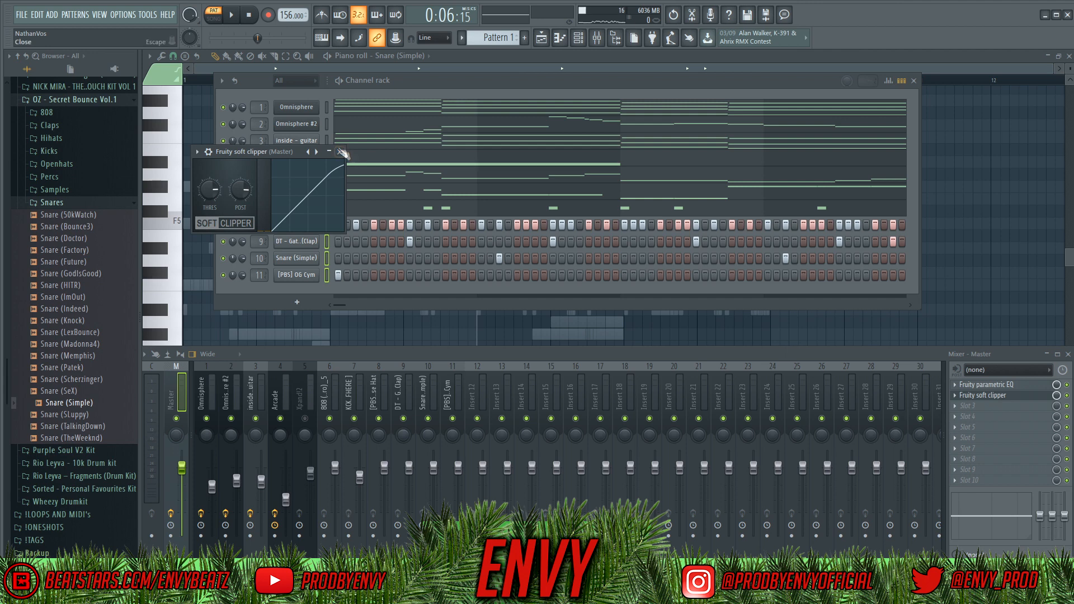
left_click(341, 152)
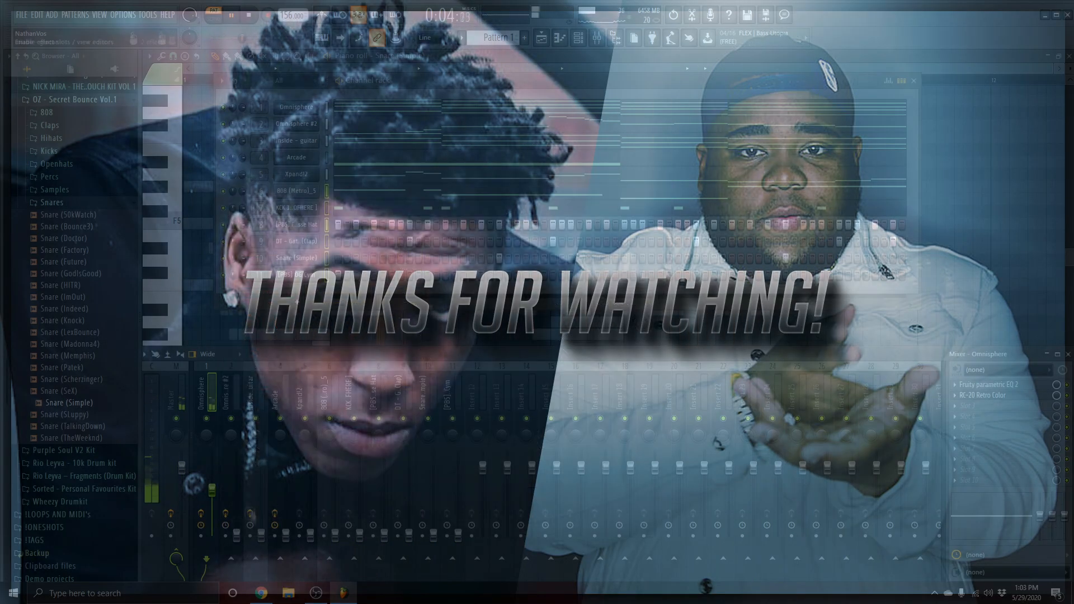
left_click(267, 496)
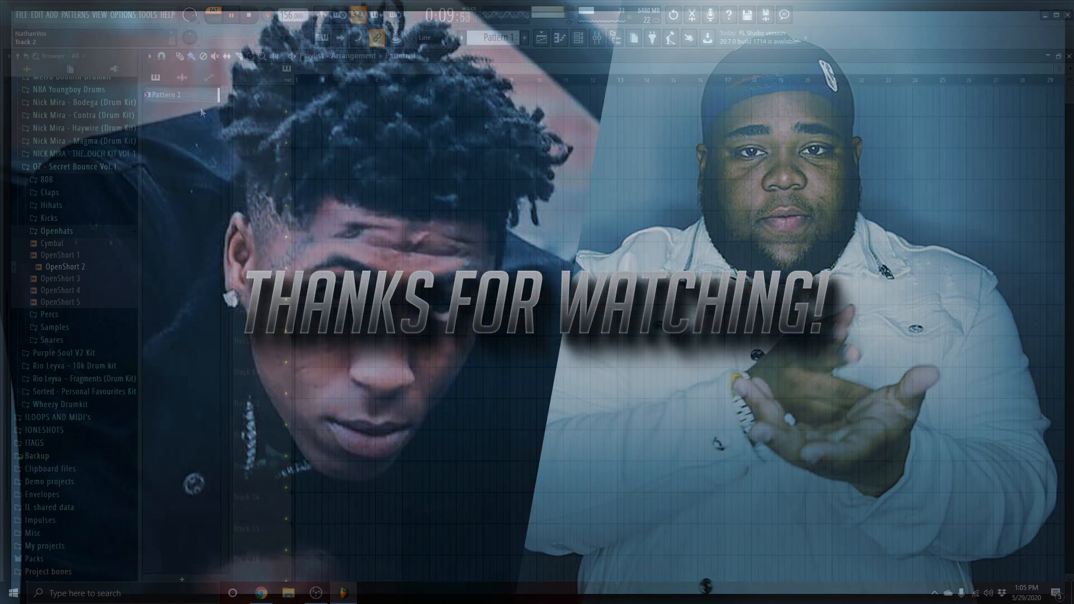
- Repeat the playlist's eight-bar block of instrument clips four times to make five consecutive sections
left_click_drag(321, 441, 508, 441)
key("ctrl+b")
key("ctrl+b")
key("ctrl+b")
key("ctrl+b")
- Remove the Omnisphere #2 clip from the first section and the guitar clips from the last three sections
right_click(350, 134)
right_click(679, 165)
right_click(570, 165)
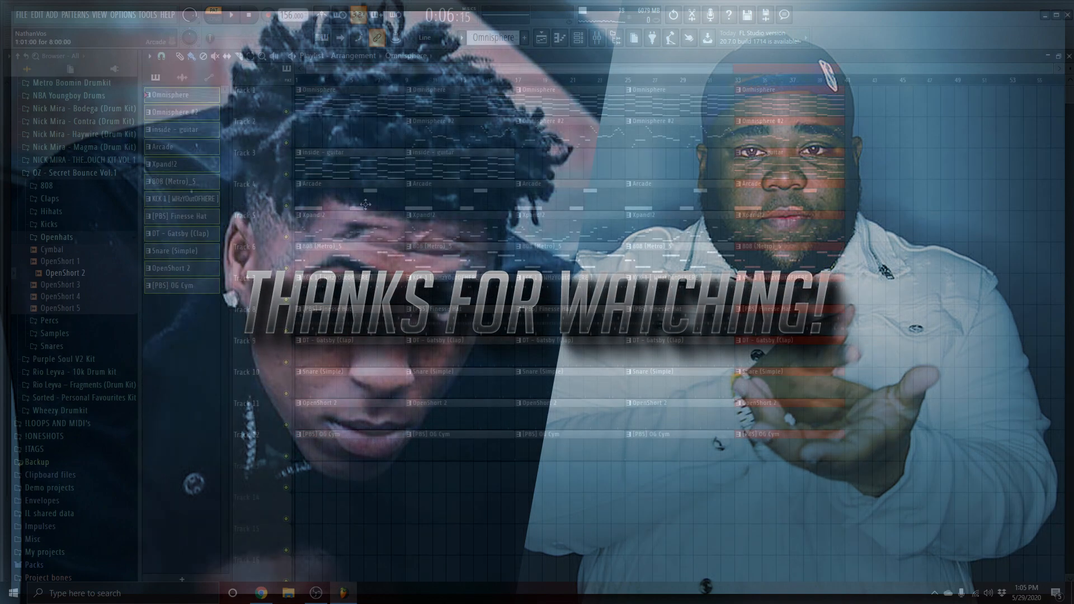
- Play the song and delete the 808 and drum clips from the first two sections and the Xpand!2 clips from the last three
key("l")
right_click(350, 341)
right_click(459, 372)
right_click(679, 223)
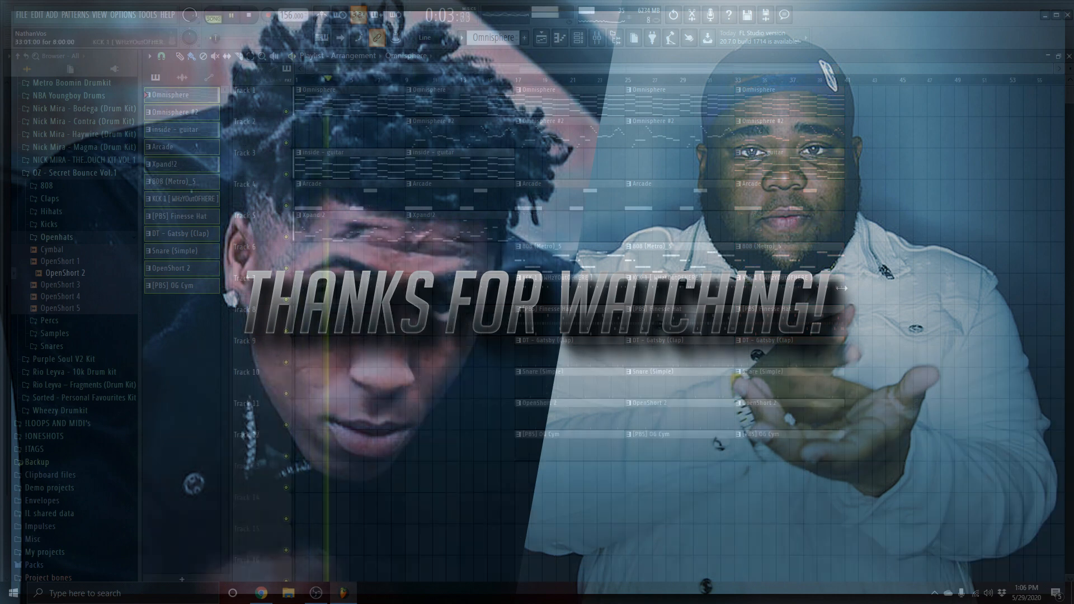